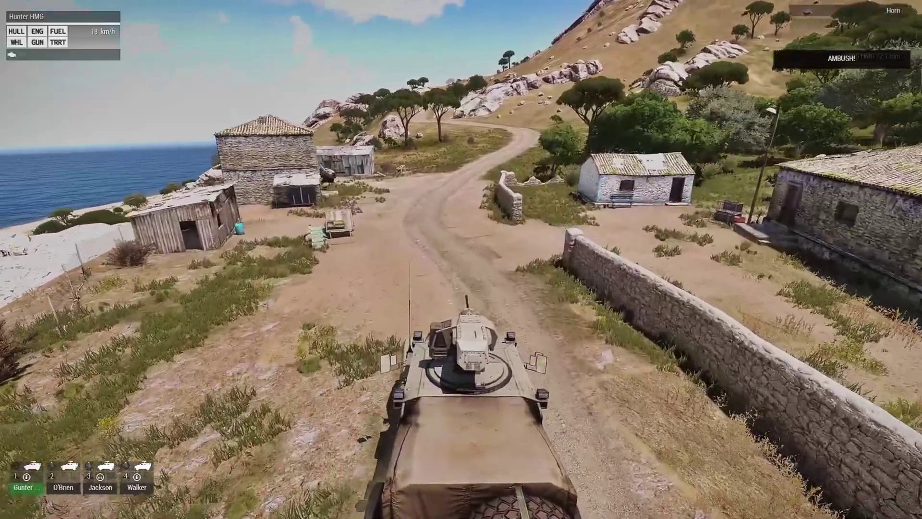
{"action": "key", "text": "s"}
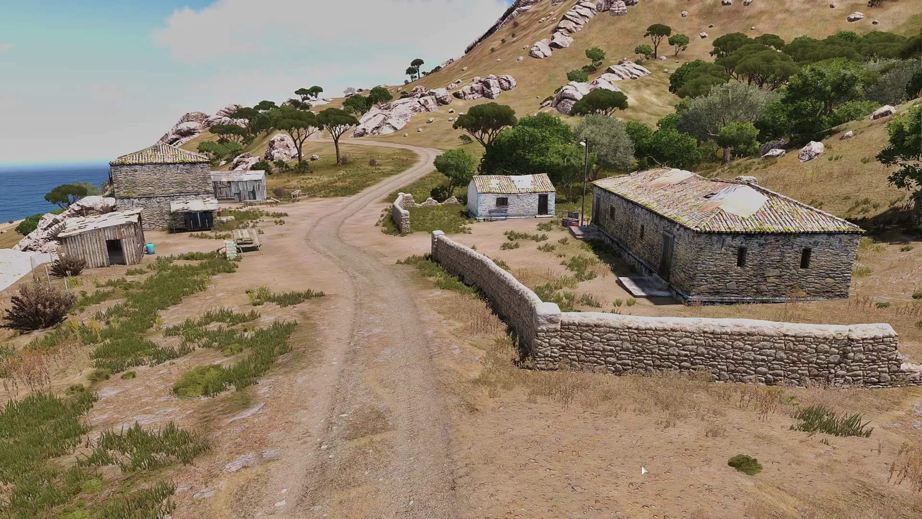
- Show the hidden editor interface over the village scene
{"action": "key", "text": "BackSpace"}
{"action": "right_click_drag", "start_coordinate": [397, 488], "coordinate": [374, 483]}
{"action": "key", "text": "w"}
{"action": "key", "text": "d"}
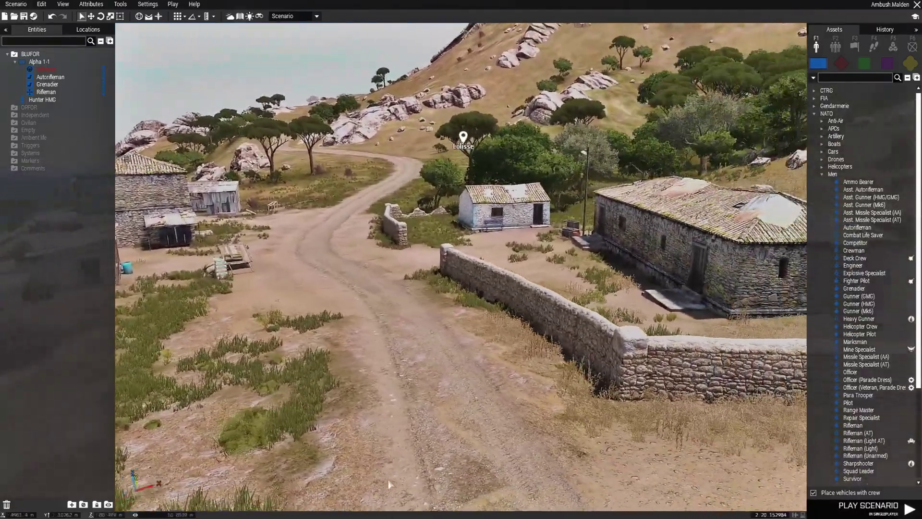
- Examine the crewed Hunter HMG on the hillside track and the dirt road running through the village
{"action": "right_click_drag", "start_coordinate": [390, 485], "coordinate": [736, 464]}
{"action": "key", "text": "q"}
{"action": "key", "text": "s"}
{"action": "key", "text": "w"}
{"action": "key", "text": "w"}
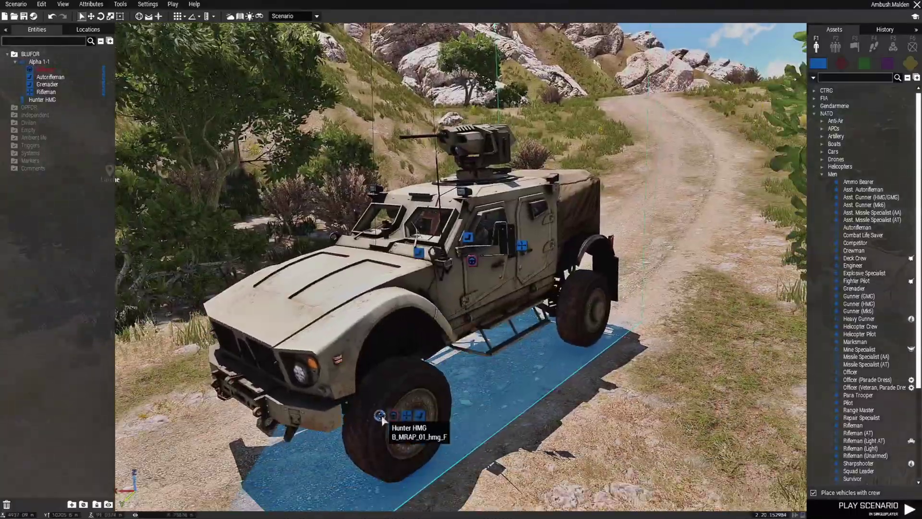
{"action": "key", "text": "a"}
{"action": "right_click_drag", "start_coordinate": [455, 292], "coordinate": [615, 332]}
{"action": "key", "text": "d"}
{"action": "left_click_drag", "start_coordinate": [615, 332], "coordinate": [488, 241]}
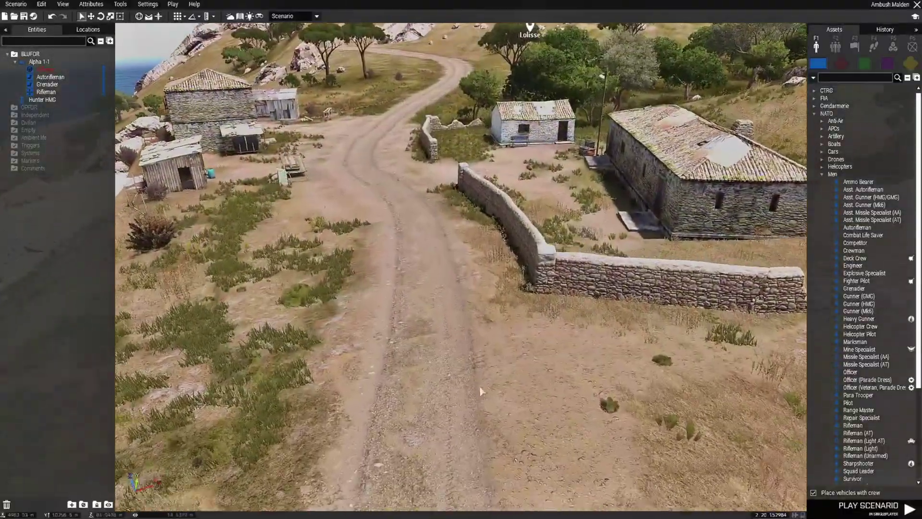
{"action": "key", "text": "w"}
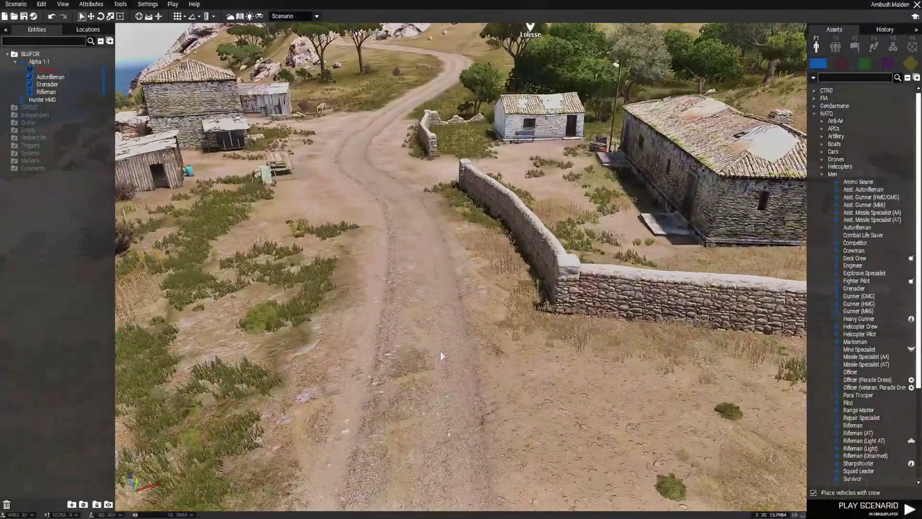
{"action": "right_click_drag", "start_coordinate": [440, 358], "coordinate": [426, 355]}
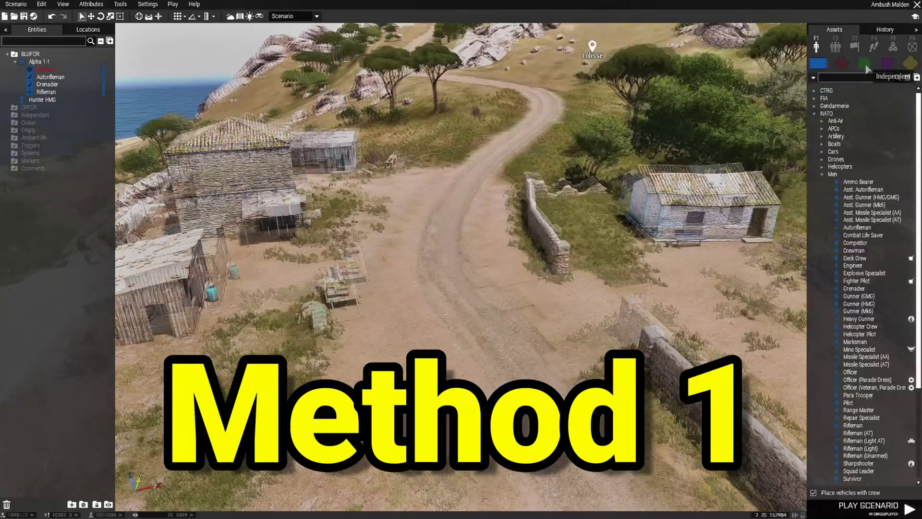
- Place an Independent FIA Rifleman under the trees behind the small white house
{"action": "left_click", "coordinate": [862, 65]}
{"action": "left_click", "coordinate": [814, 98]}
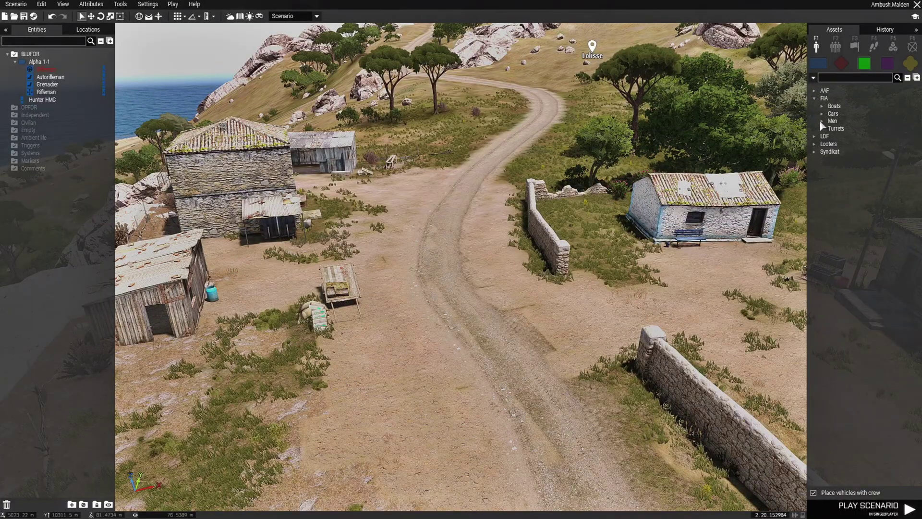
{"action": "left_click", "coordinate": [821, 121]}
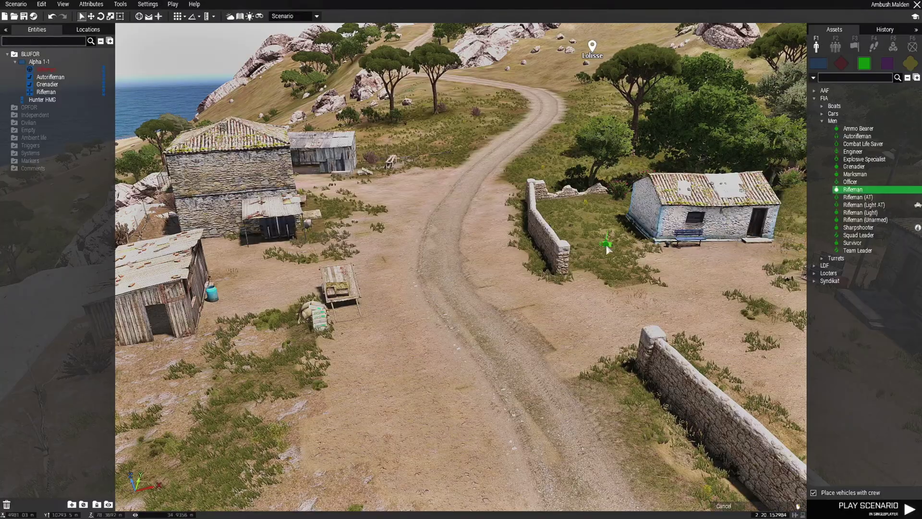
{"action": "scroll", "coordinate": [606, 248], "scroll_direction": "up", "scroll_amount": 8}
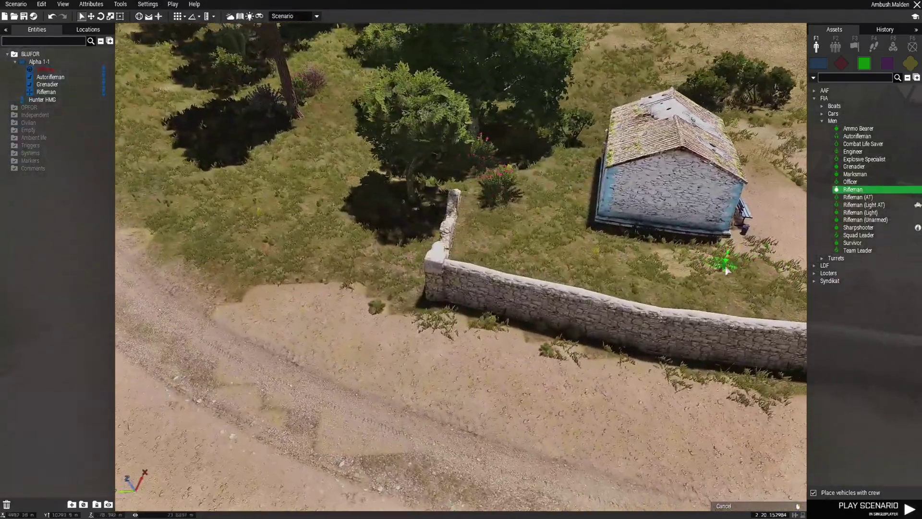
{"action": "scroll", "coordinate": [725, 271], "scroll_direction": "up", "scroll_amount": 10}
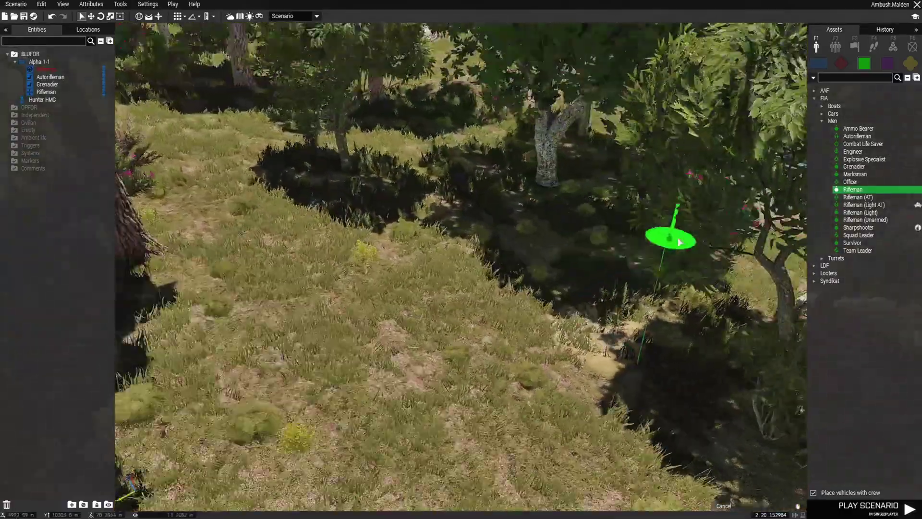
{"action": "scroll", "coordinate": [678, 239], "scroll_direction": "up", "scroll_amount": 5}
{"action": "left_click", "coordinate": [476, 223]}
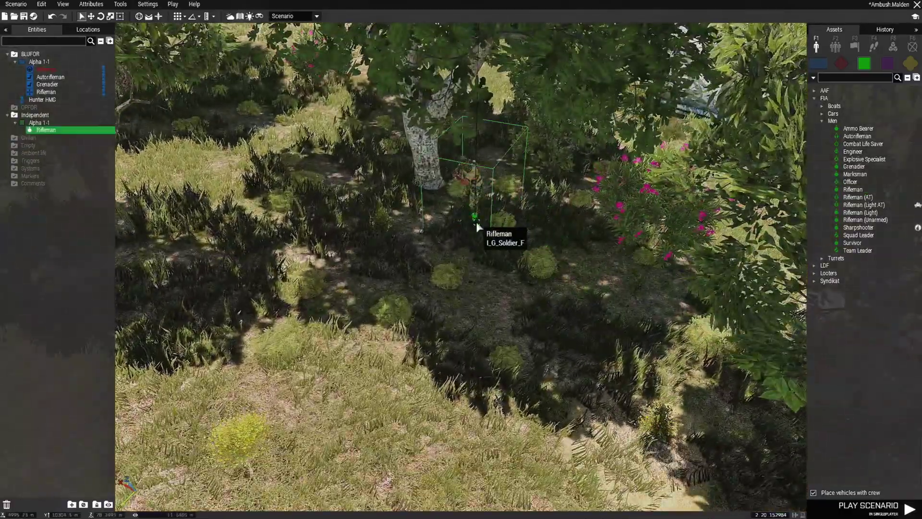
- Give the Rifleman three Move waypoints leading from the trees across the grass to the dirt near the stone wall's end
{"action": "scroll", "coordinate": [477, 224], "scroll_direction": "up", "scroll_amount": 3}
{"action": "scroll", "coordinate": [482, 218], "scroll_direction": "up", "scroll_amount": 5}
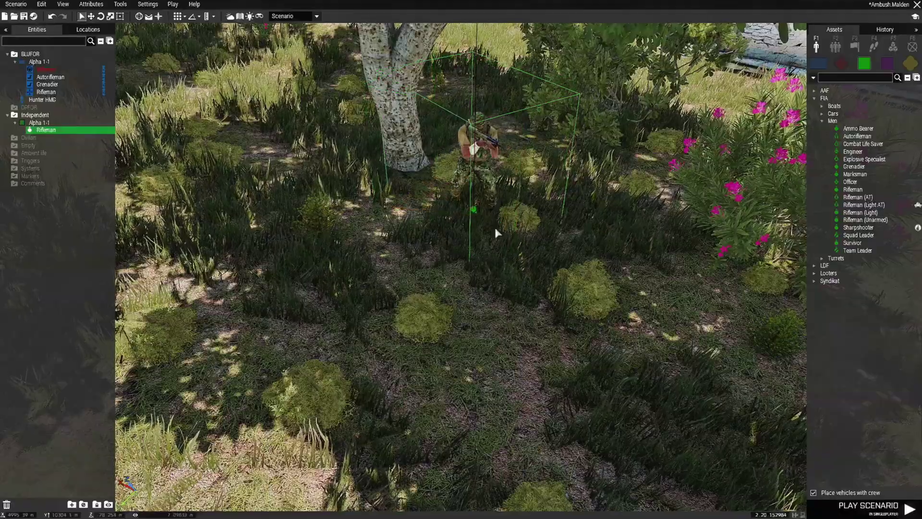
{"action": "scroll", "coordinate": [495, 232], "scroll_direction": "down", "scroll_amount": 2}
{"action": "right_click", "coordinate": [502, 247], "text": "shift"}
{"action": "scroll", "coordinate": [552, 305], "scroll_direction": "down", "scroll_amount": 4}
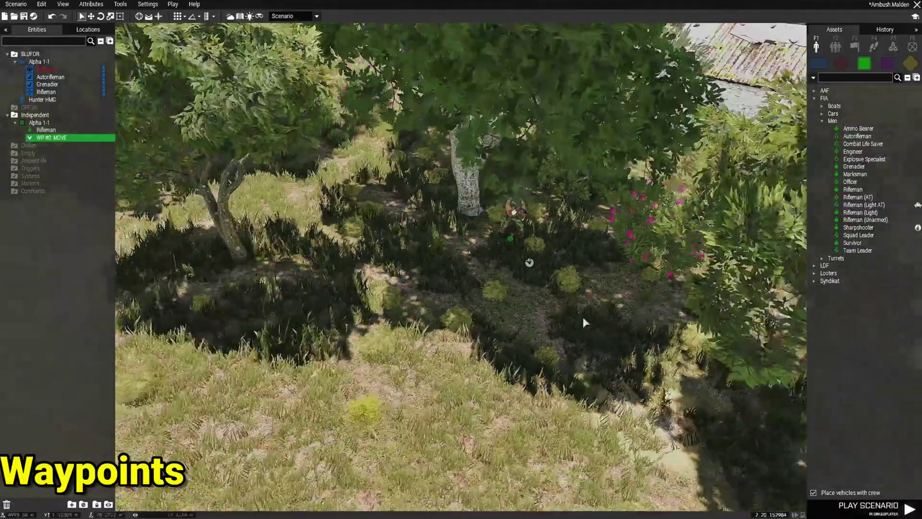
{"action": "scroll", "coordinate": [583, 318], "scroll_direction": "down", "scroll_amount": 4}
{"action": "mouse_move", "coordinate": [583, 318]}
{"action": "right_mouse_down"}
{"action": "mouse_move", "coordinate": [610, 322]}
{"action": "mouse_move", "coordinate": [544, 299]}
{"action": "mouse_move", "coordinate": [577, 305]}
{"action": "right_mouse_up"}
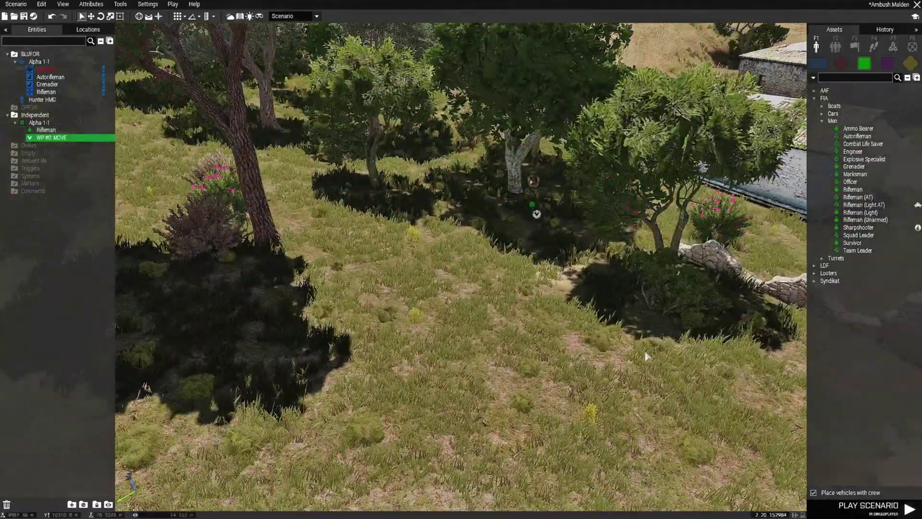
{"action": "right_click_drag", "start_coordinate": [645, 352], "coordinate": [560, 307]}
{"action": "right_click", "coordinate": [546, 303], "text": "shift"}
{"action": "key", "text": "d"}
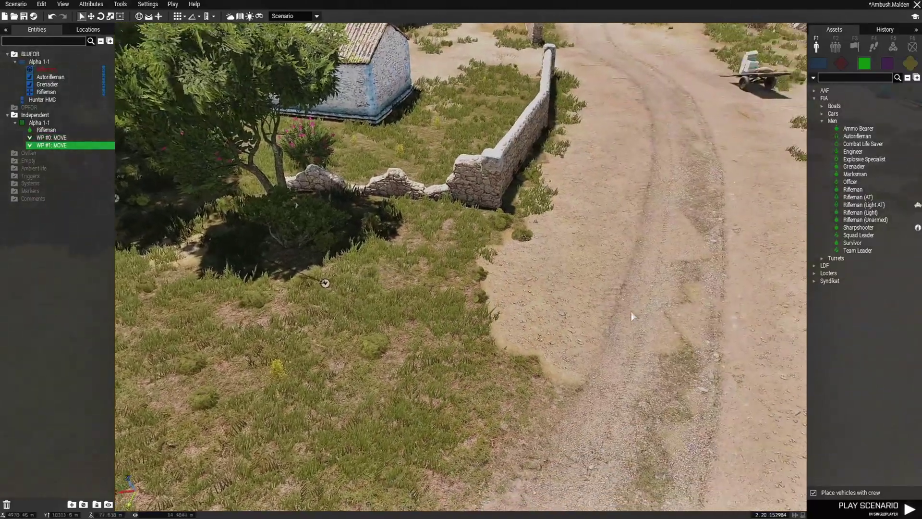
{"action": "right_click", "coordinate": [572, 259], "text": "shift"}
- Add a fourth waypoint for the Rifleman on the dirt between the stone wall and the road, with the type Guard
{"action": "scroll", "coordinate": [595, 261], "scroll_direction": "up", "scroll_amount": 3}
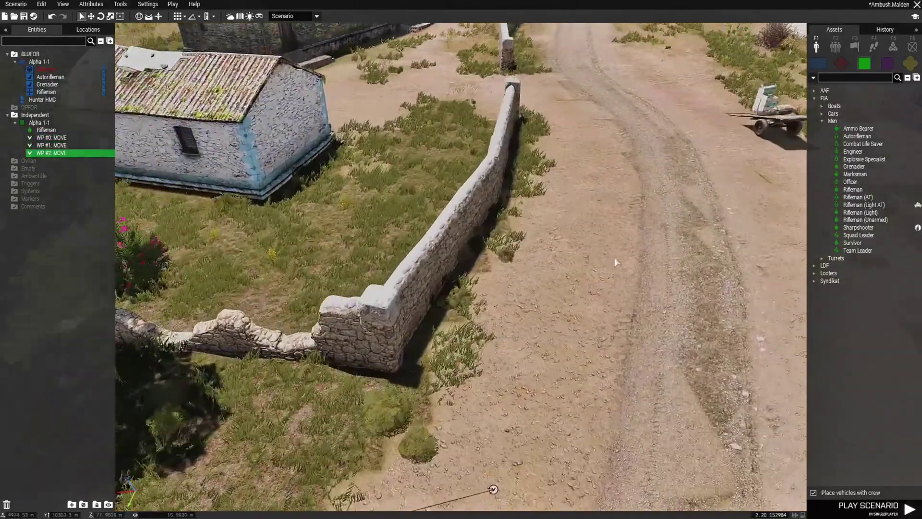
{"action": "double_click", "coordinate": [567, 284]}
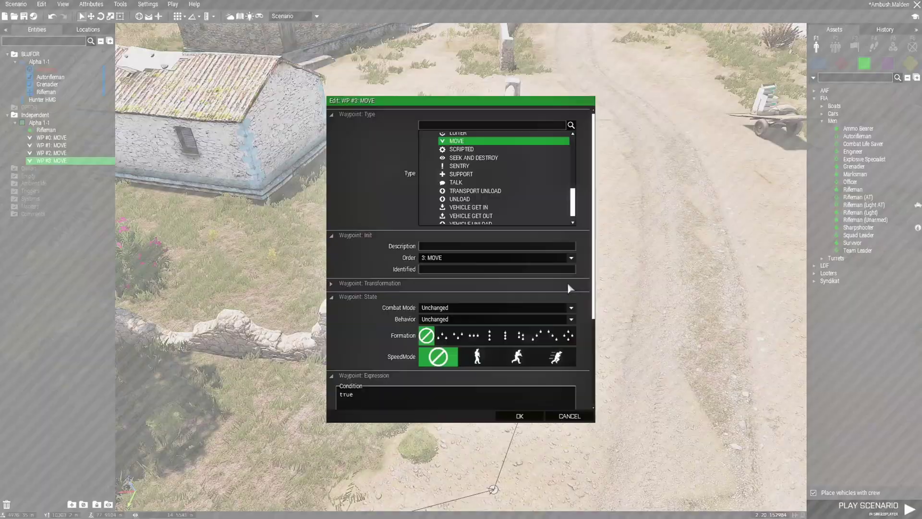
{"action": "scroll", "coordinate": [489, 186], "scroll_direction": "up", "scroll_amount": 3}
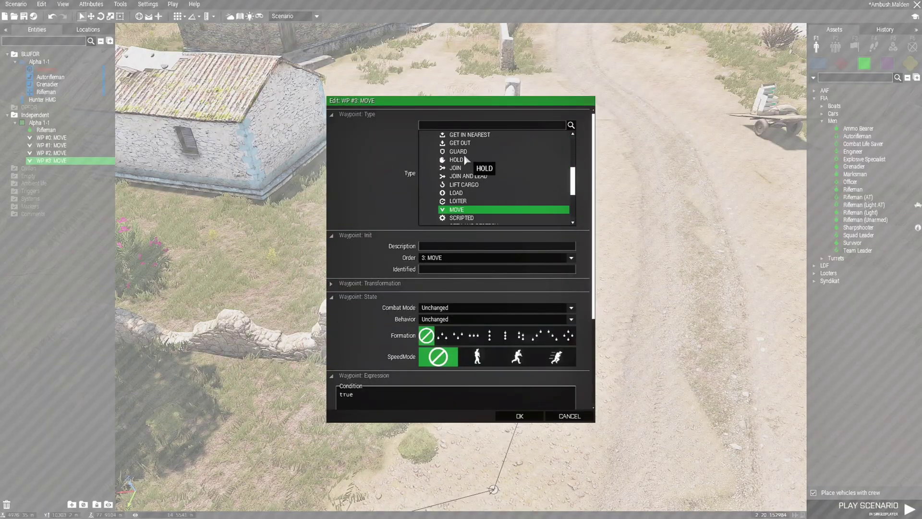
{"action": "left_click", "coordinate": [520, 416]}
- Place an FIA Rifleman (AT) on the grass behind the corrugated metal shed, next to the fence
{"action": "key", "text": "w"}
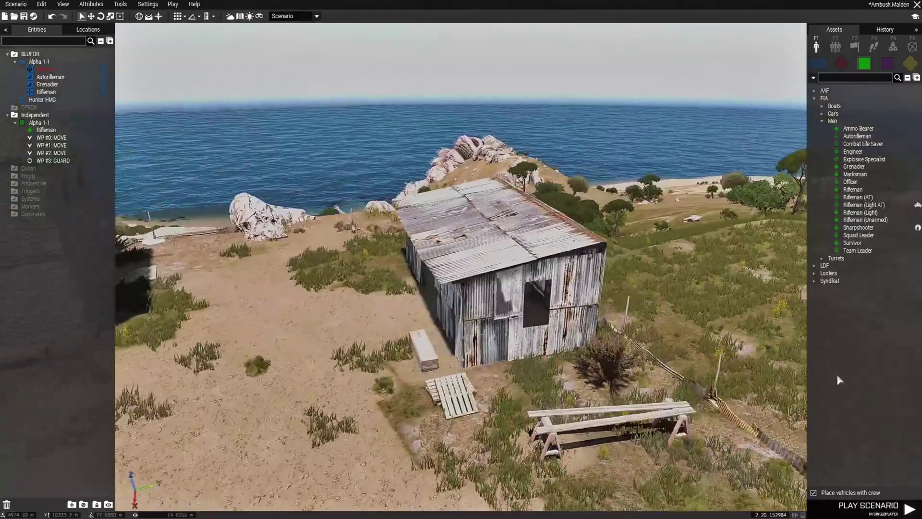
{"action": "key", "text": "d"}
{"action": "right_click_drag", "start_coordinate": [837, 375], "coordinate": [806, 394]}
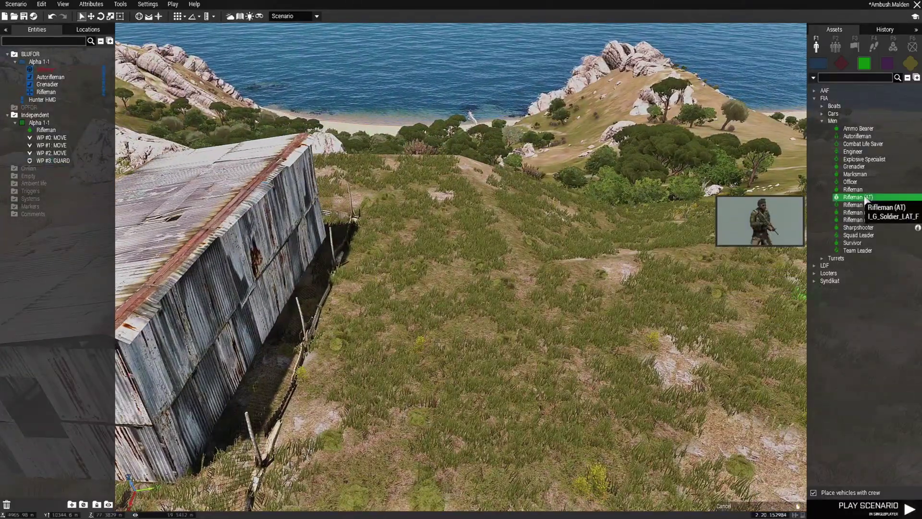
{"action": "key", "text": "w"}
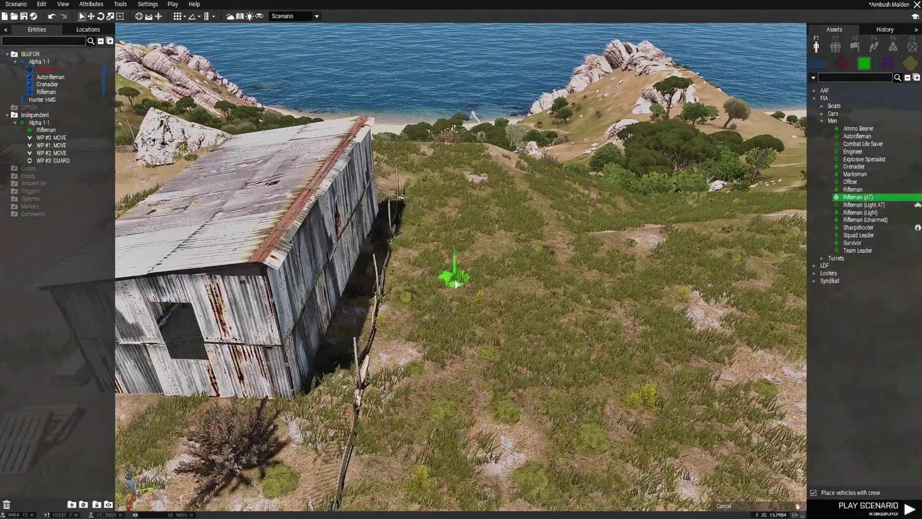
{"action": "left_click", "coordinate": [465, 271]}
- Give the Rifleman (AT) two Move waypoints, one just beside him and one past the end of the fence
{"action": "key", "text": "w"}
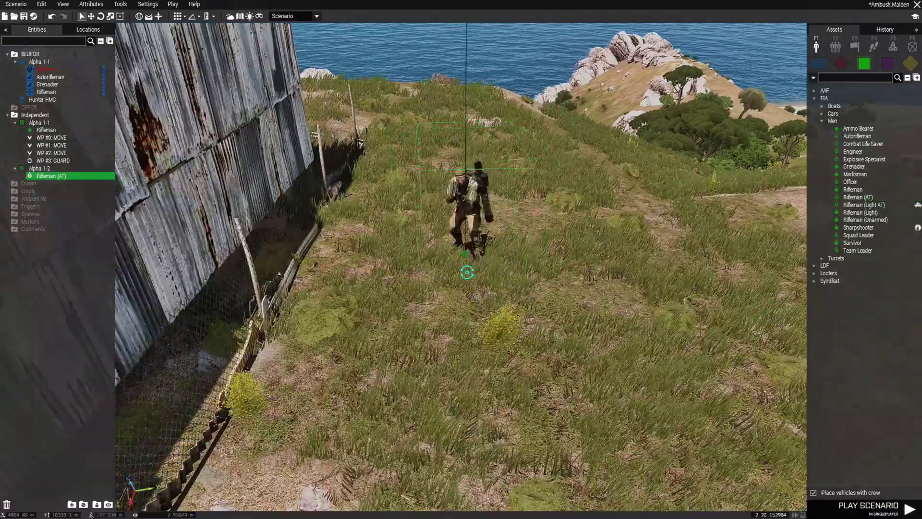
{"action": "right_click", "coordinate": [449, 308], "text": "shift"}
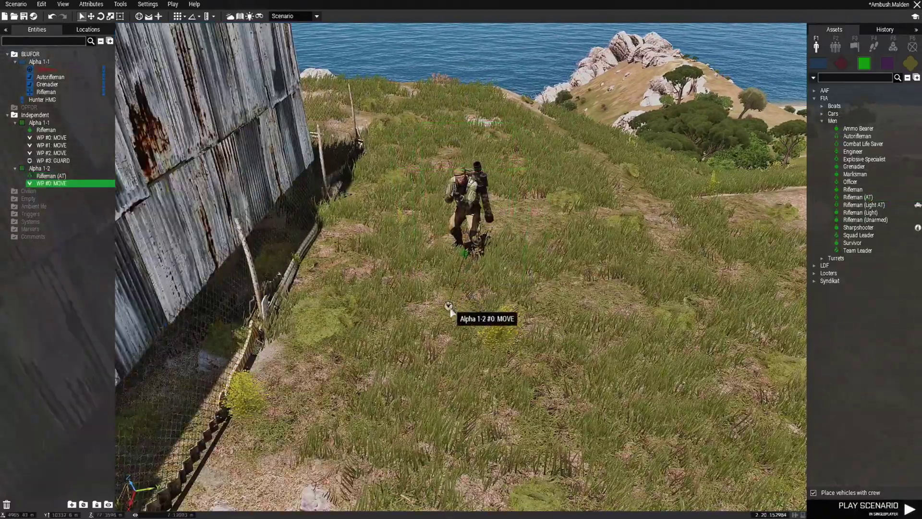
{"action": "key", "text": "s"}
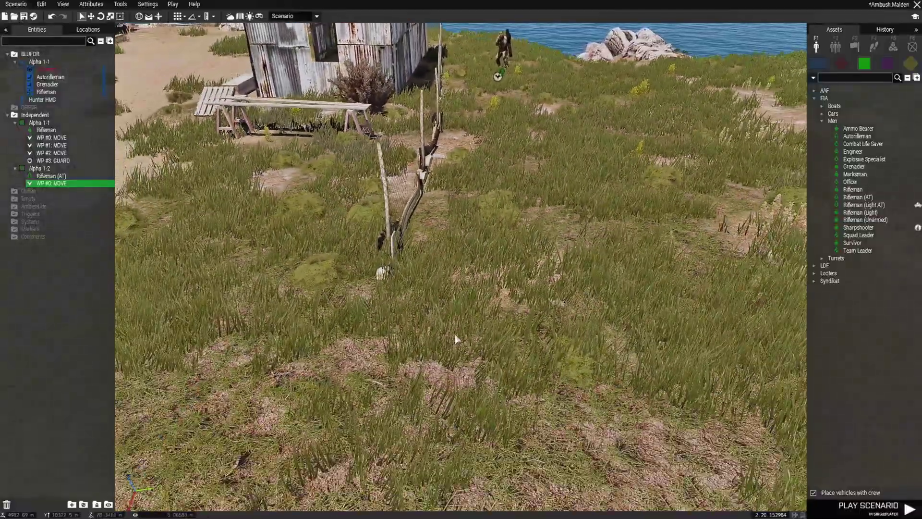
{"action": "right_click", "coordinate": [455, 335], "text": "shift"}
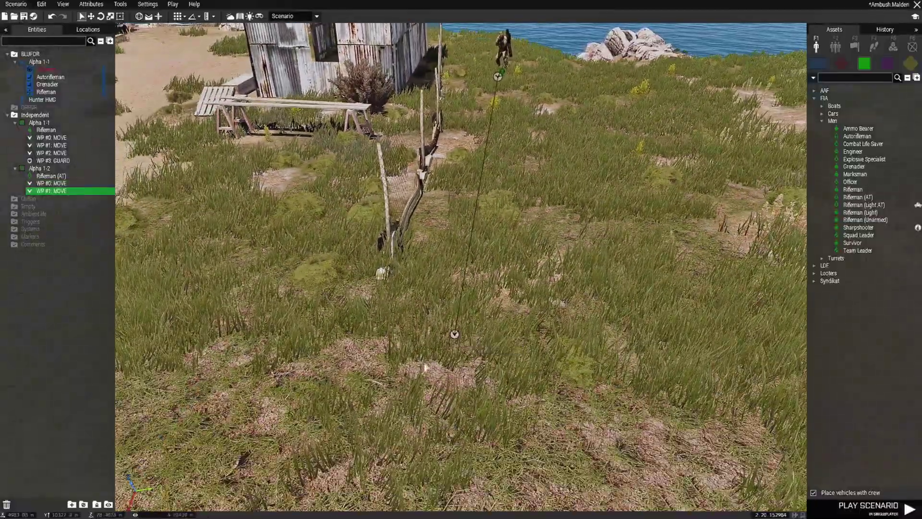
- Add a third waypoint for the Rifleman (AT) on the grass near the dirt road and set its type to Guard
{"action": "right_click_drag", "start_coordinate": [426, 367], "coordinate": [319, 356]}
{"action": "key", "text": "w"}
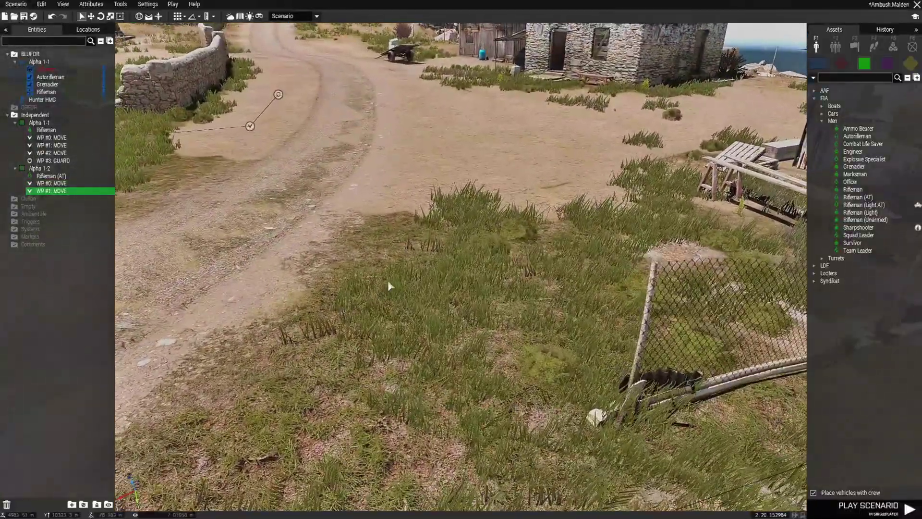
{"action": "right_click", "coordinate": [413, 264], "text": "shift"}
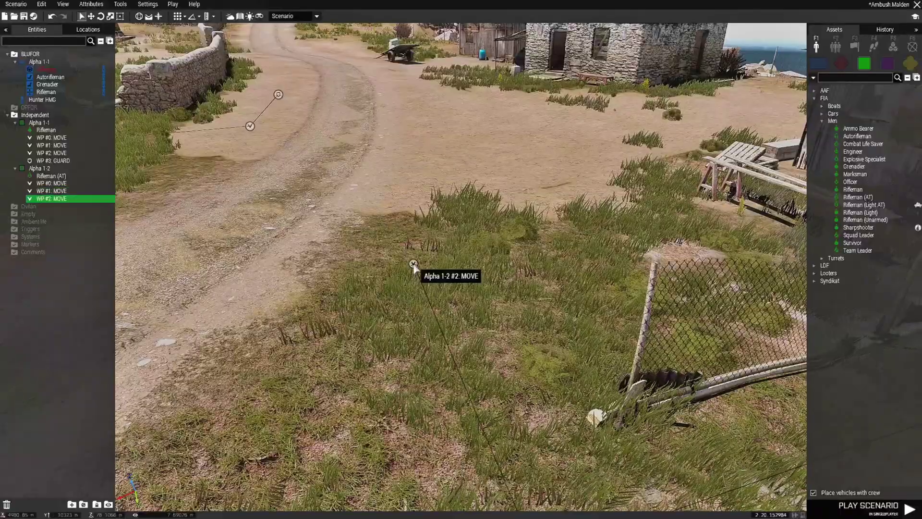
{"action": "double_click", "coordinate": [413, 265]}
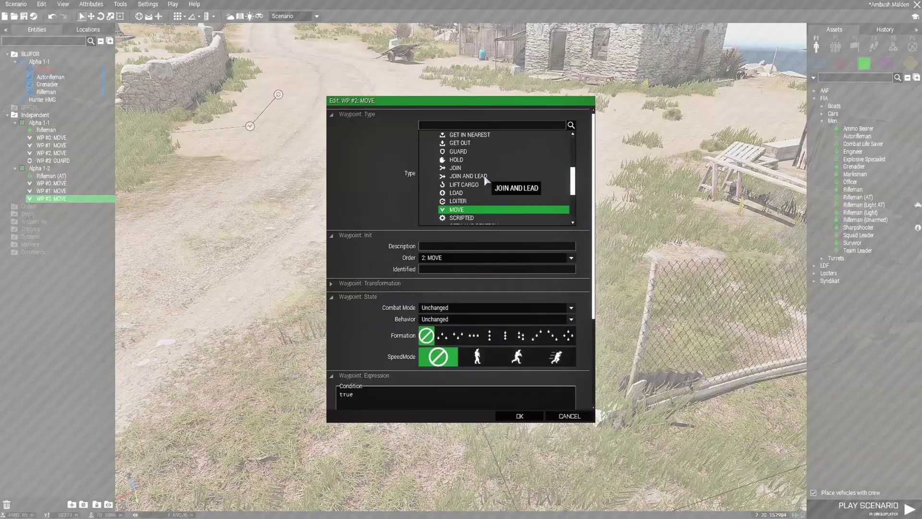
{"action": "left_click", "coordinate": [528, 418]}
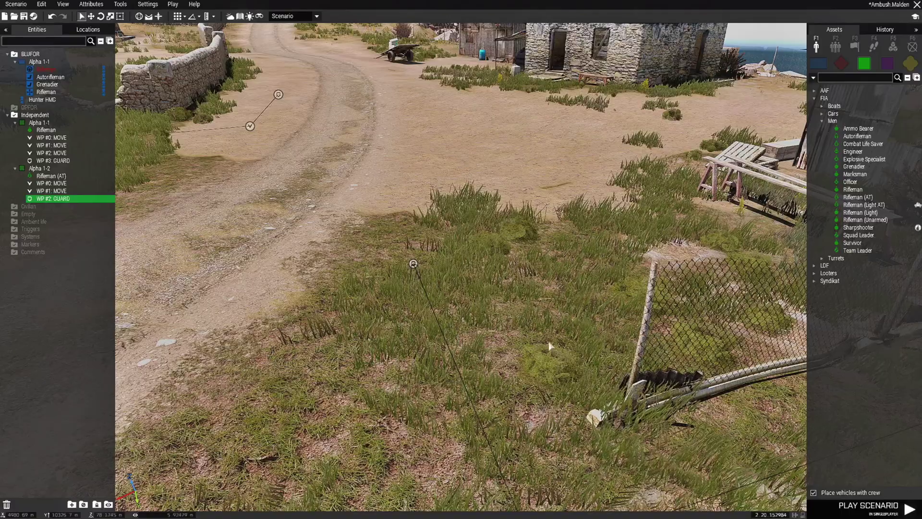
- Place a crewed FIA Truck beside the two-storey stone house and rotate its front away from the sea, towards the village
{"action": "key", "text": "w"}
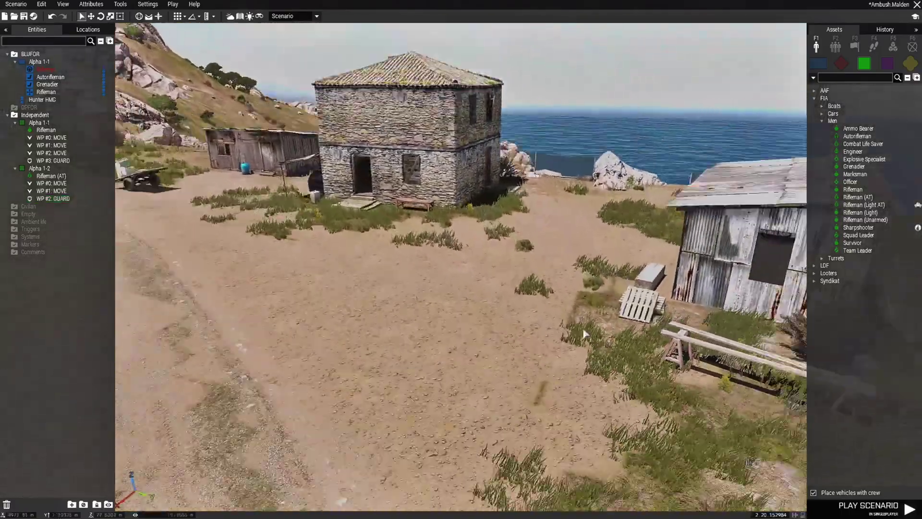
{"action": "right_click_drag", "start_coordinate": [585, 335], "coordinate": [611, 352]}
{"action": "left_click", "coordinate": [822, 115]}
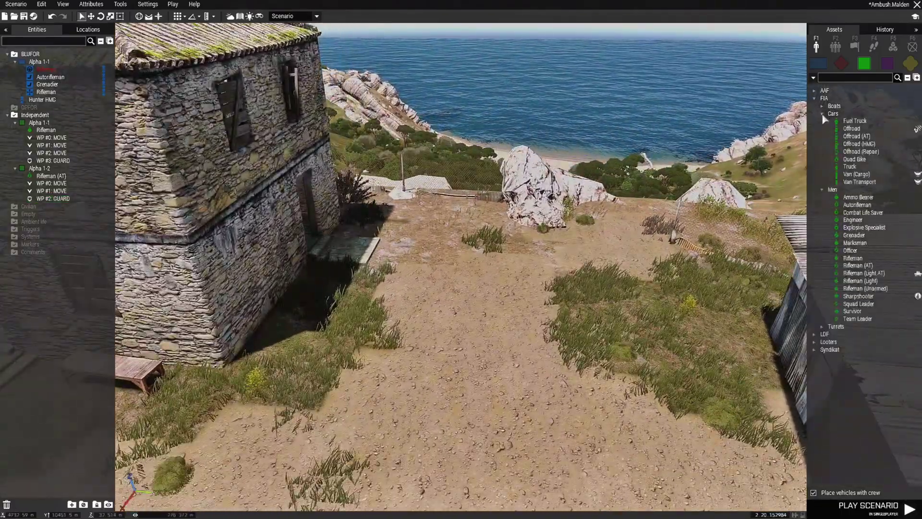
{"action": "mouse_move", "coordinate": [843, 168]}
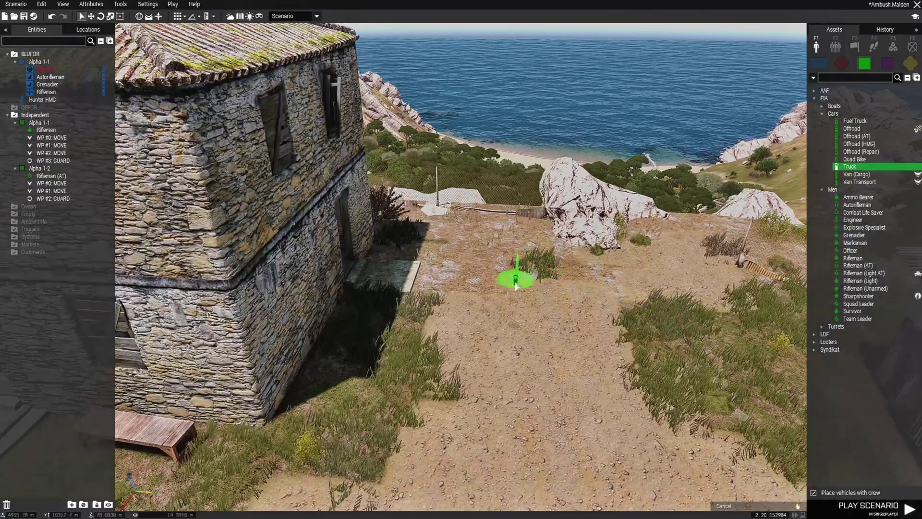
{"action": "left_click", "coordinate": [517, 273]}
{"action": "scroll", "coordinate": [517, 288], "scroll_direction": "up", "scroll_amount": 5}
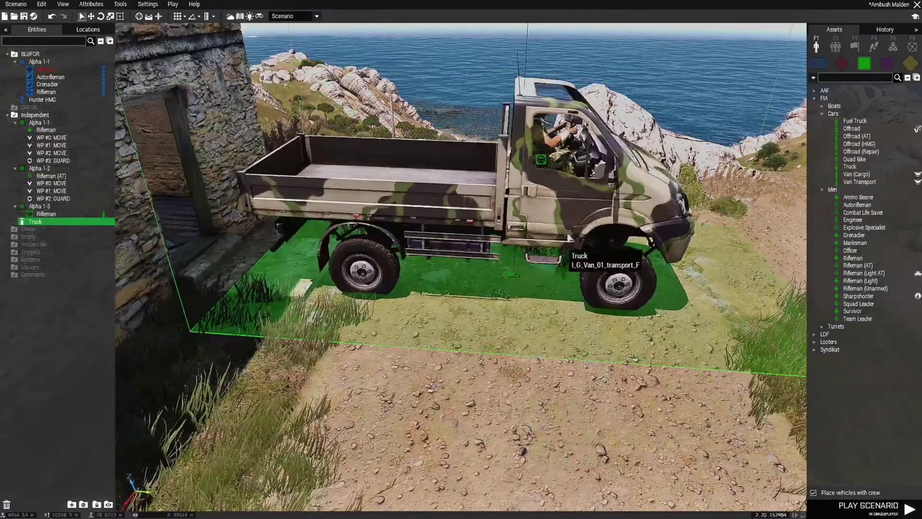
{"action": "left_click_drag", "start_coordinate": [569, 237], "coordinate": [521, 362], "text": "shift"}
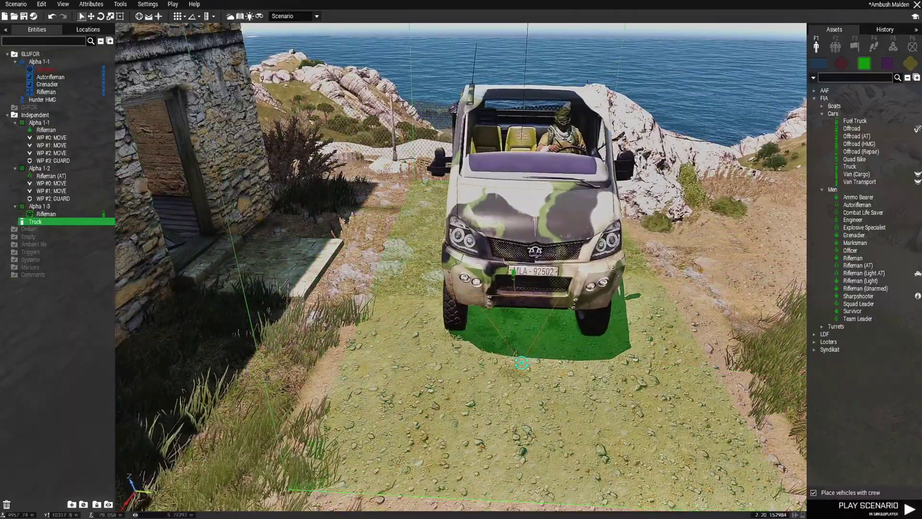
- Add a Move waypoint for the truck's group on the bare dirt just in front of the truck
{"action": "right_click_drag", "start_coordinate": [585, 276], "coordinate": [385, 185]}
{"action": "left_click_drag", "start_coordinate": [386, 184], "coordinate": [427, 171]}
{"action": "key", "text": "s"}
{"action": "key", "text": "a"}
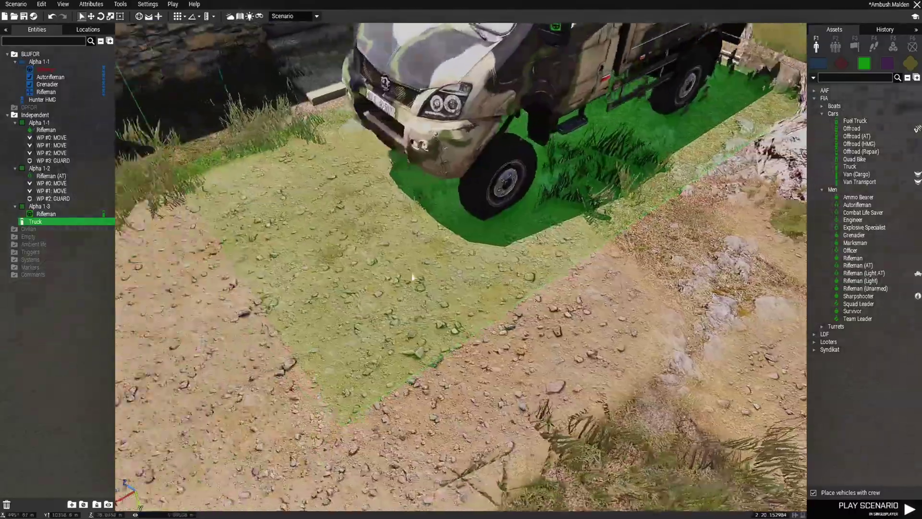
{"action": "scroll", "coordinate": [413, 277], "scroll_direction": "down", "scroll_amount": 4}
{"action": "right_click", "coordinate": [391, 261], "text": "shift"}
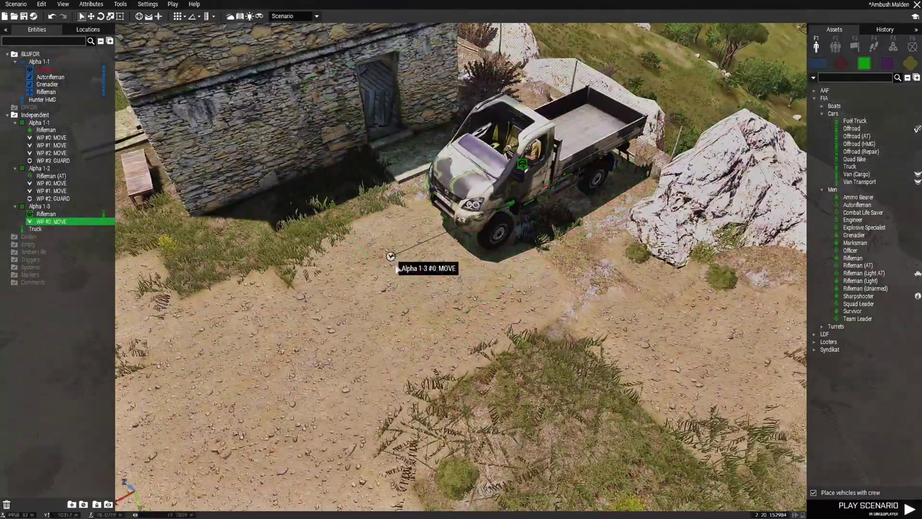
- Add a second Move waypoint for the truck across the dirt road, on the grass near the broken stone wall and tree
{"action": "right_click_drag", "start_coordinate": [373, 293], "coordinate": [244, 280]}
{"action": "key", "text": "w"}
{"action": "key", "text": "a"}
{"action": "key", "text": "w"}
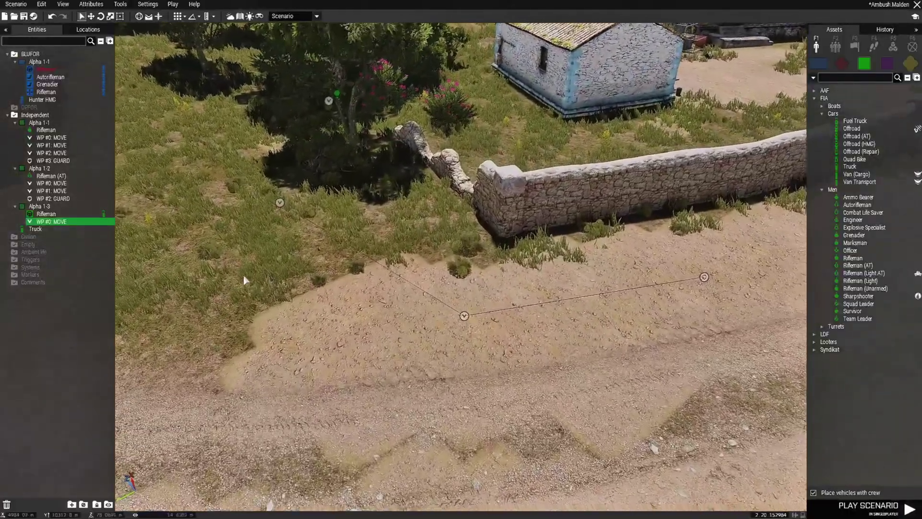
{"action": "right_click", "coordinate": [301, 210], "text": "shift"}
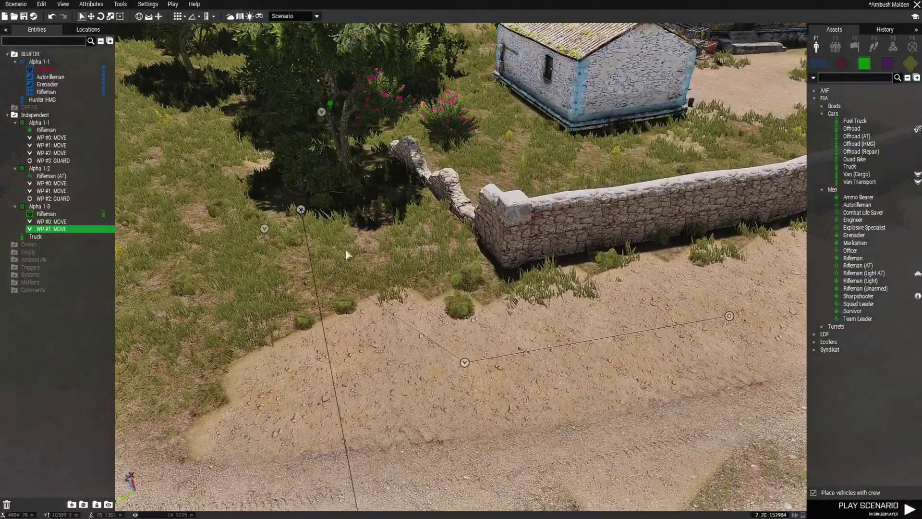
- Reposition the truck's second Move waypoint, trying it on the dirt road and settling it on the grass near the broken wall
{"action": "key", "text": "a"}
{"action": "right_click_drag", "start_coordinate": [347, 251], "coordinate": [574, 260]}
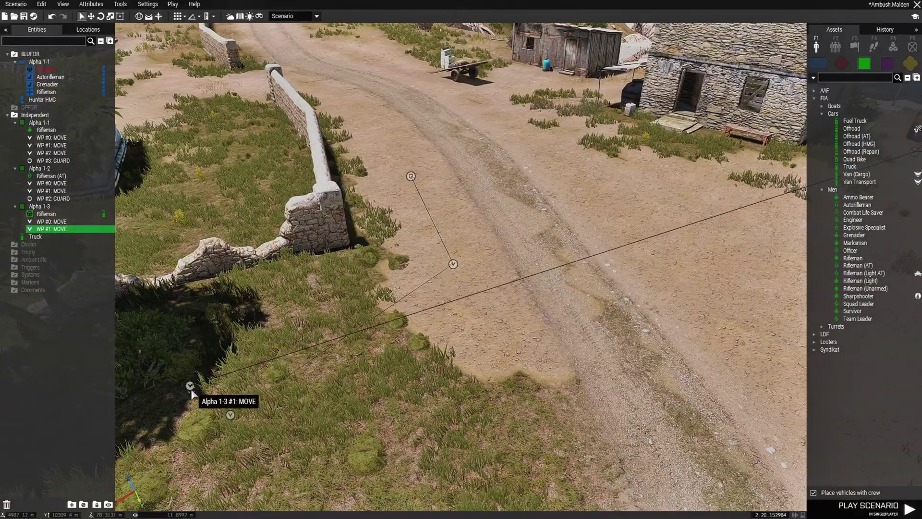
{"action": "right_click_drag", "start_coordinate": [347, 394], "coordinate": [702, 224]}
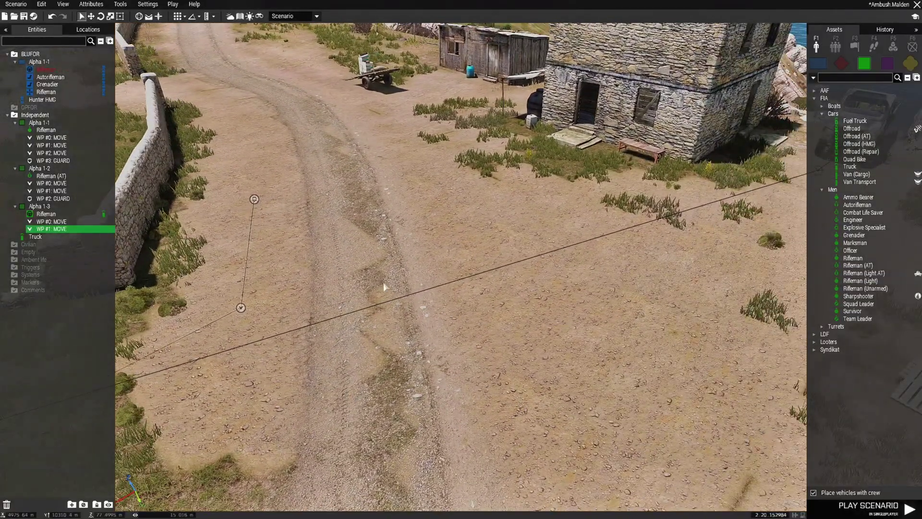
{"action": "right_click_drag", "start_coordinate": [376, 309], "coordinate": [494, 296]}
{"action": "key", "text": "s"}
{"action": "right_click_drag", "start_coordinate": [358, 273], "coordinate": [310, 298]}
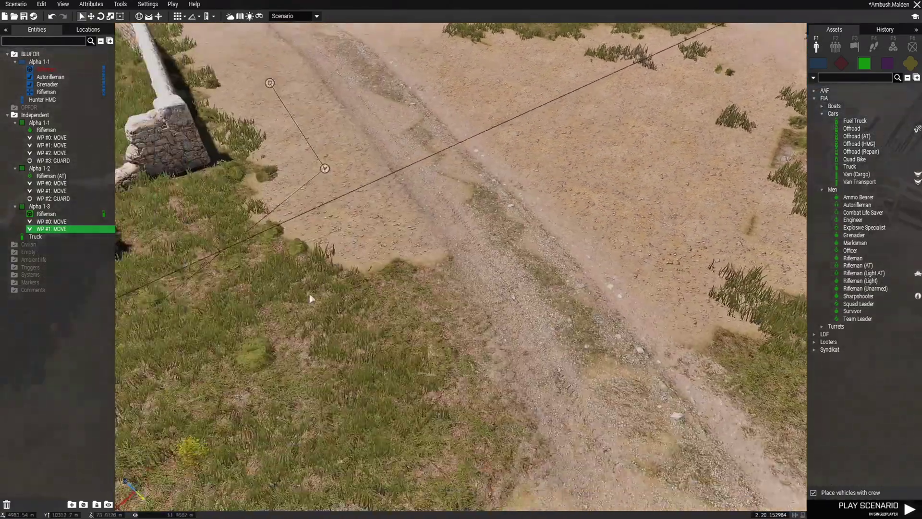
{"action": "key", "text": "w"}
{"action": "key", "text": "w"}
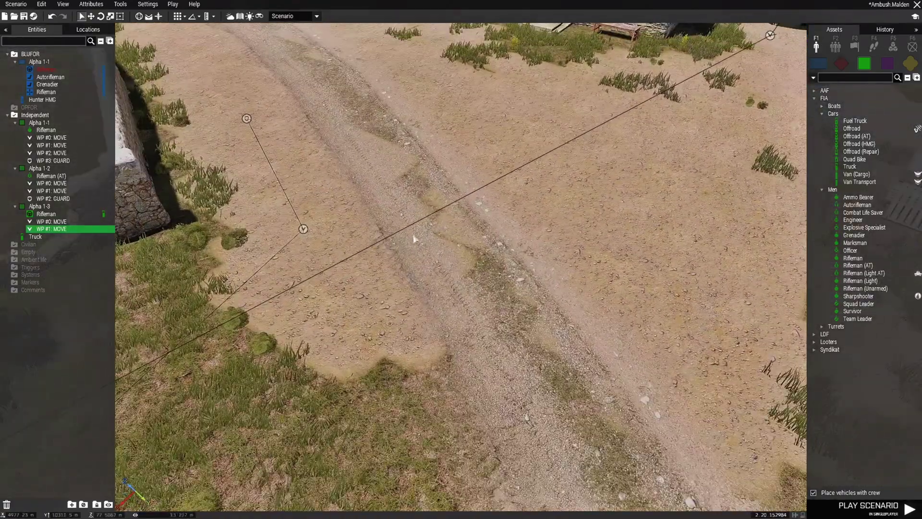
{"action": "right_click_drag", "start_coordinate": [416, 239], "coordinate": [364, 284]}
{"action": "key", "text": "w"}
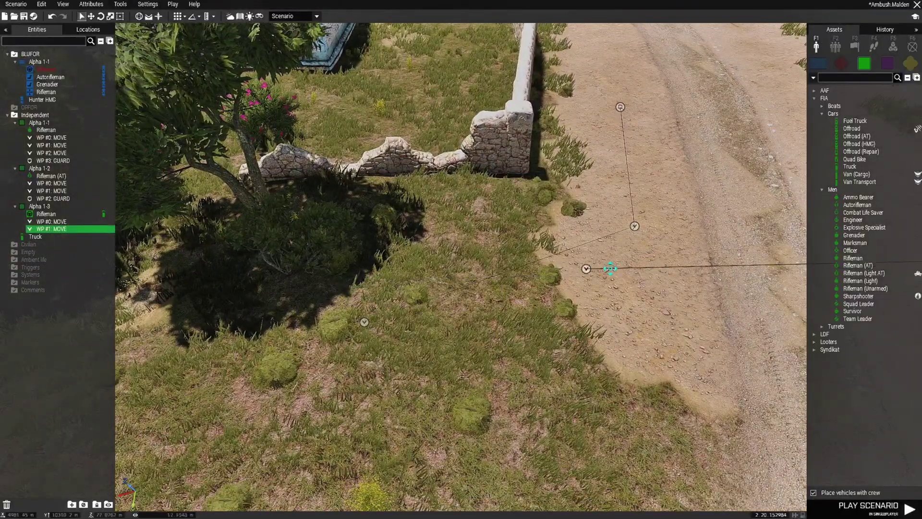
{"action": "key", "text": "d"}
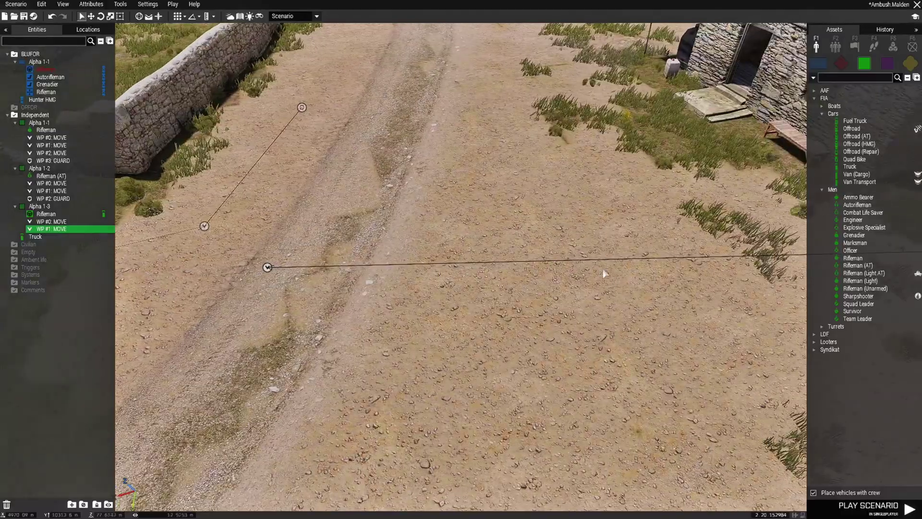
{"action": "key", "text": "a"}
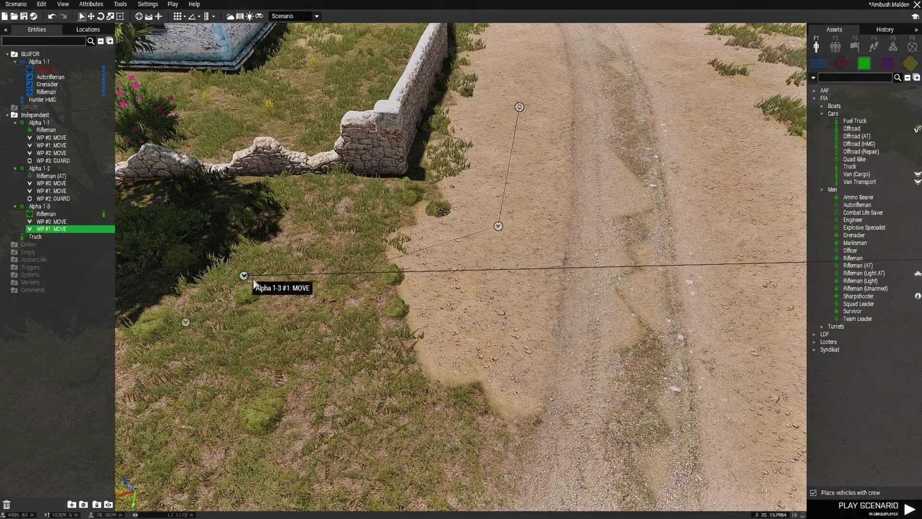
- Place an FIA Grenadier on the slope below the large white rocks and rotate him to face uphill towards the road
{"action": "key", "text": "d"}
{"action": "key", "text": "s"}
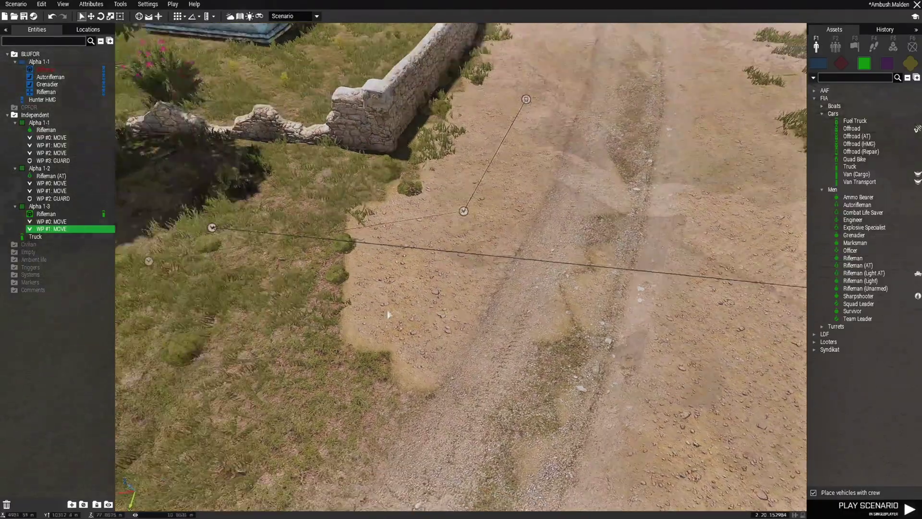
{"action": "right_click_drag", "start_coordinate": [418, 314], "coordinate": [403, 304]}
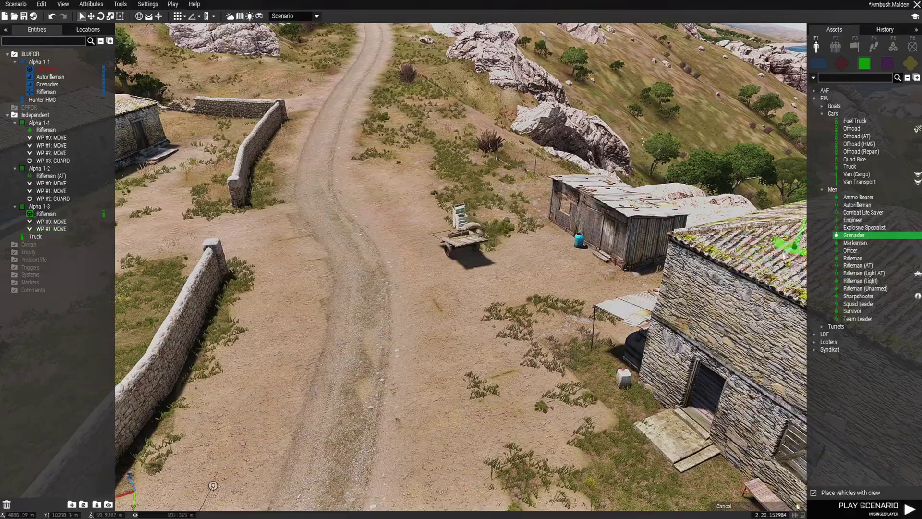
{"action": "key", "text": "w"}
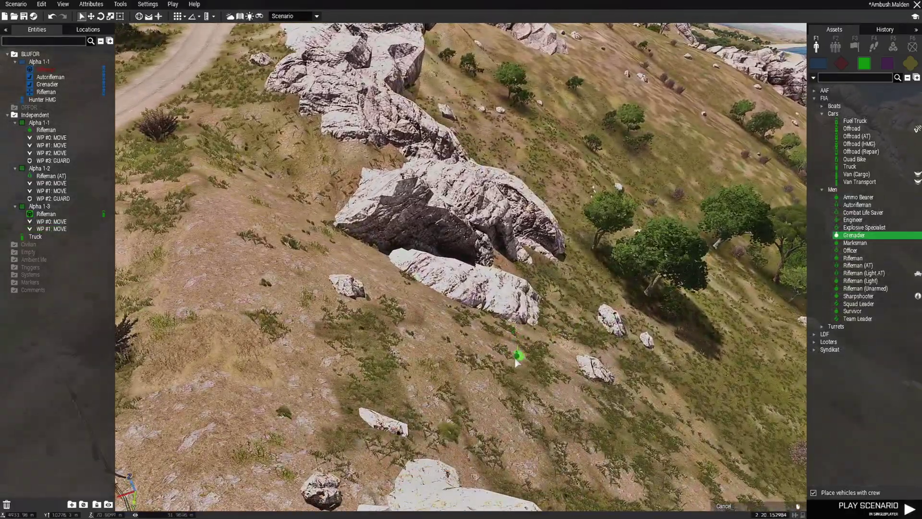
{"action": "key", "text": "w"}
{"action": "left_click", "coordinate": [518, 377]}
{"action": "scroll", "coordinate": [480, 370], "scroll_direction": "up", "scroll_amount": 5}
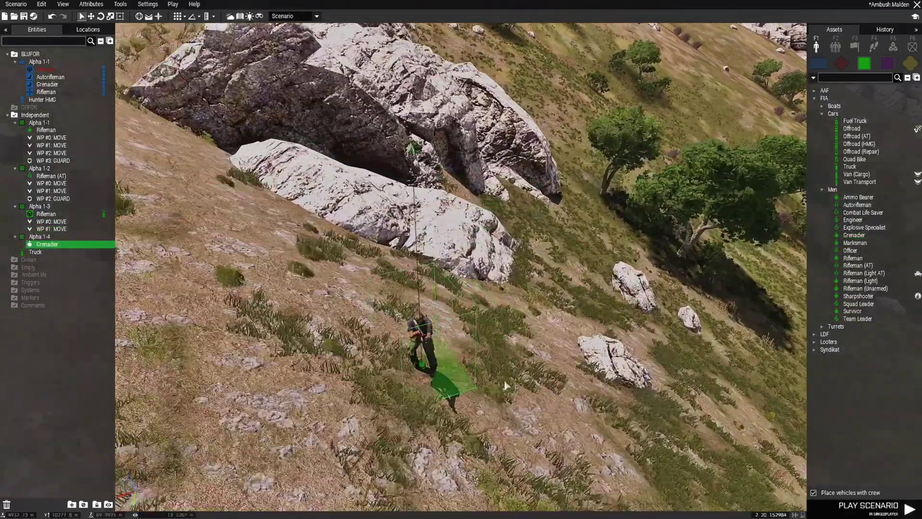
{"action": "left_click_drag", "start_coordinate": [360, 359], "coordinate": [298, 357], "text": "shift"}
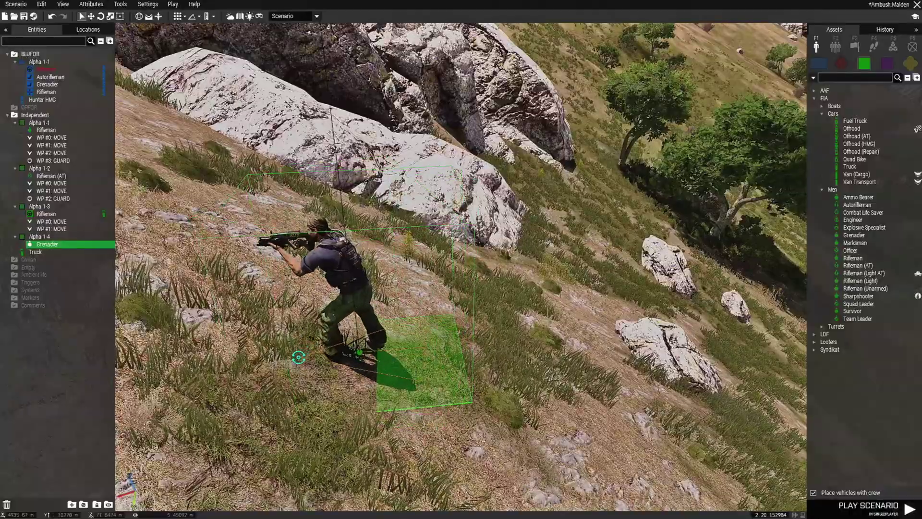
- Add a Move waypoint for the Grenadier on the slope a short distance in front of him
{"action": "key", "text": "a"}
{"action": "scroll", "coordinate": [384, 364], "scroll_direction": "down", "scroll_amount": 3}
{"action": "right_click", "coordinate": [382, 325], "text": "shift"}
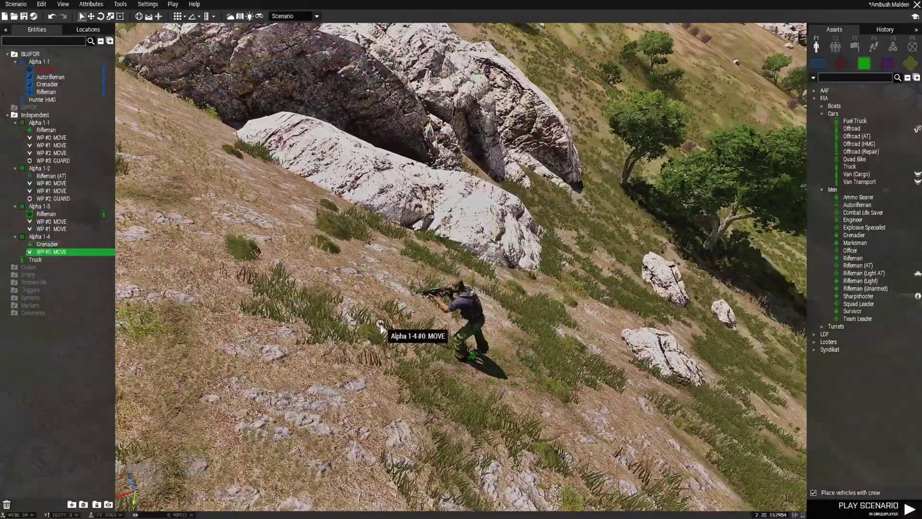
- Add a second waypoint for the Grenadier on the grass beside the dirt road and set its type to Guard
{"action": "scroll", "coordinate": [380, 329], "scroll_direction": "down", "scroll_amount": 3}
{"action": "key", "text": "w"}
{"action": "key", "text": "a"}
{"action": "key", "text": "a"}
{"action": "key", "text": "w"}
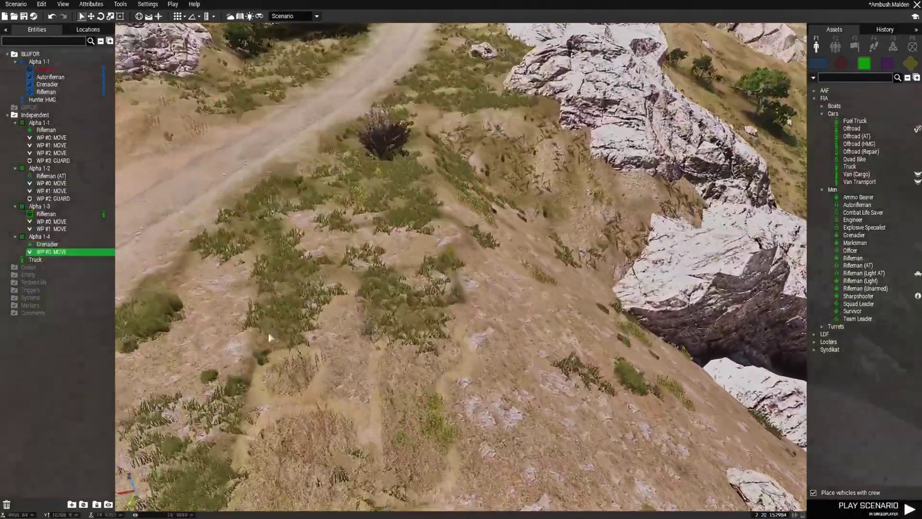
{"action": "key", "text": "a"}
{"action": "right_click", "coordinate": [376, 319], "text": "shift"}
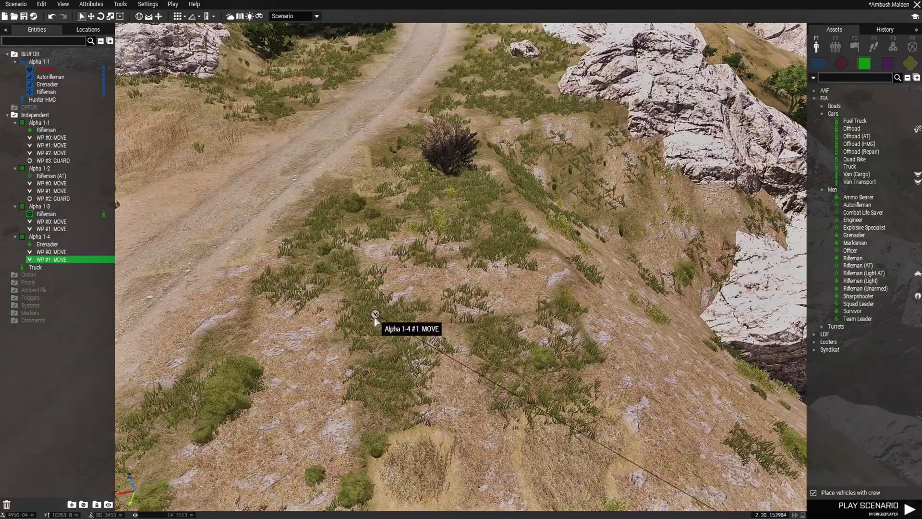
{"action": "double_click", "coordinate": [376, 319]}
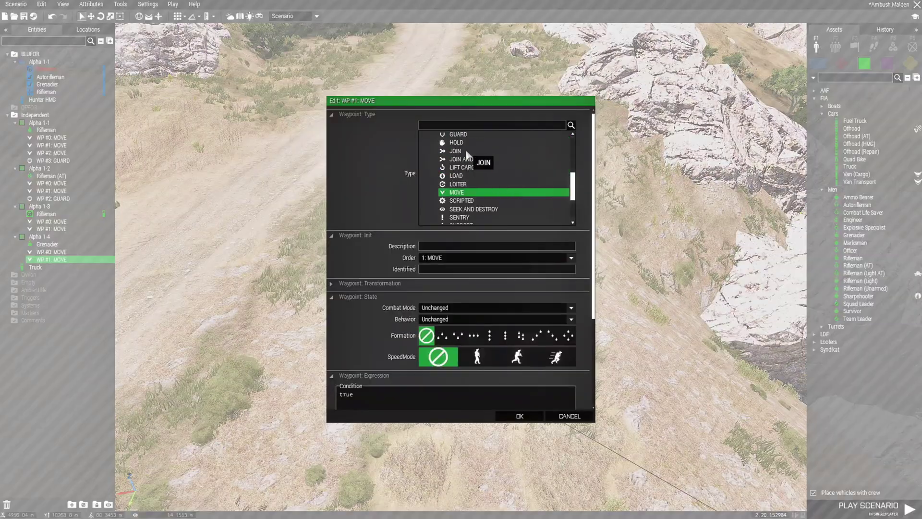
{"action": "left_click", "coordinate": [459, 135]}
{"action": "left_click", "coordinate": [516, 416]}
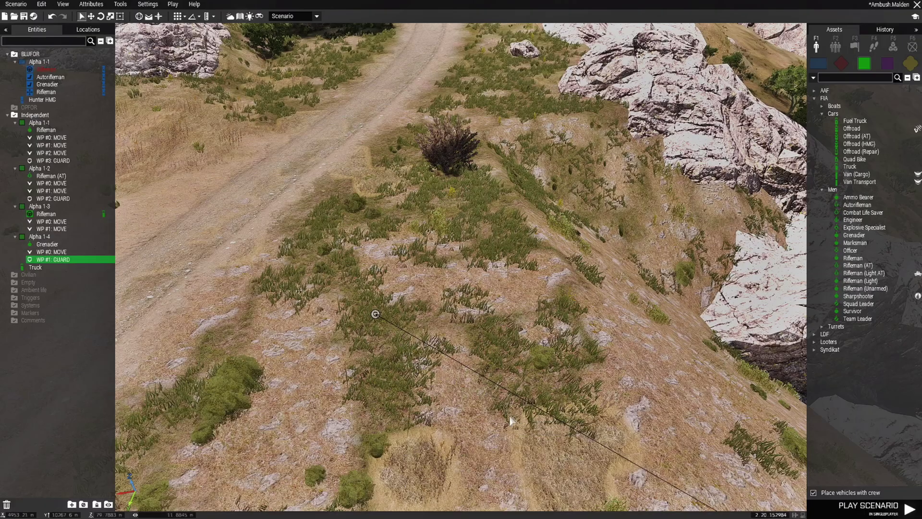
- Place an FIA Autorifleman on the hillside near Larche, beside the long rock outcrop, and rotate him to face downhill
{"action": "key", "text": "q"}
{"action": "right_click_drag", "start_coordinate": [512, 421], "coordinate": [405, 391]}
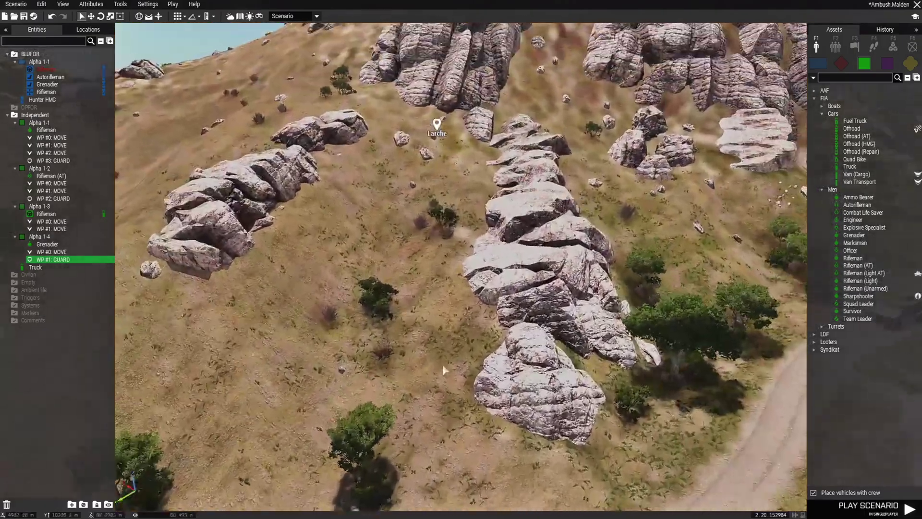
{"action": "key", "text": "a"}
{"action": "key", "text": "w"}
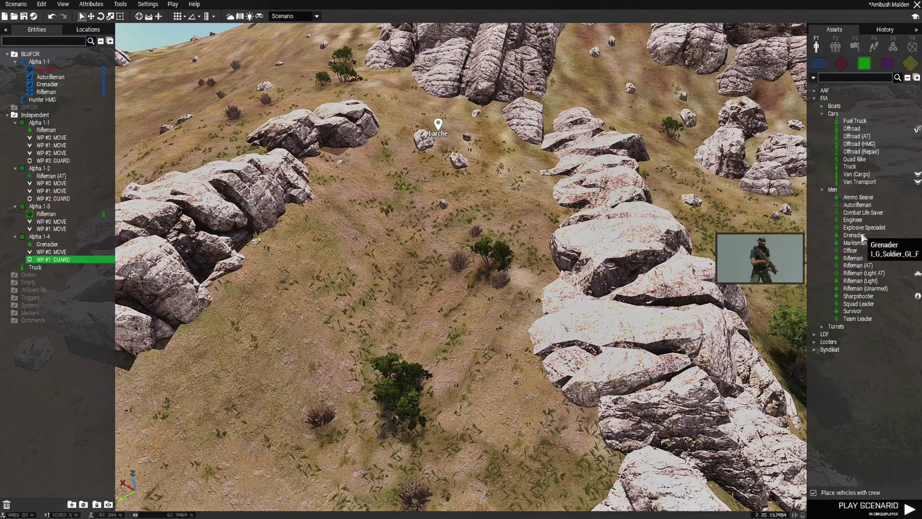
{"action": "scroll", "coordinate": [524, 285], "scroll_direction": "down", "scroll_amount": 4}
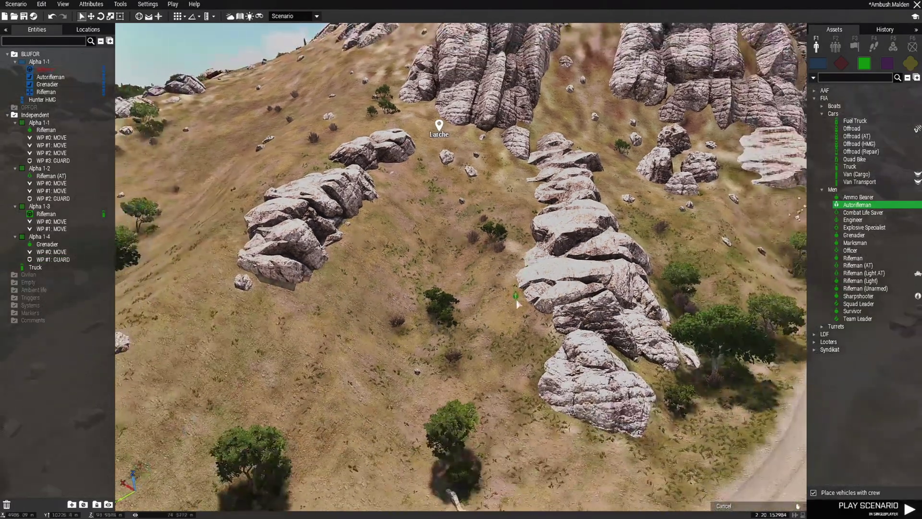
{"action": "right_click_drag", "start_coordinate": [517, 305], "coordinate": [516, 321]}
{"action": "scroll", "coordinate": [518, 322], "scroll_direction": "up", "scroll_amount": 6}
{"action": "scroll", "coordinate": [563, 335], "scroll_direction": "up", "scroll_amount": 5}
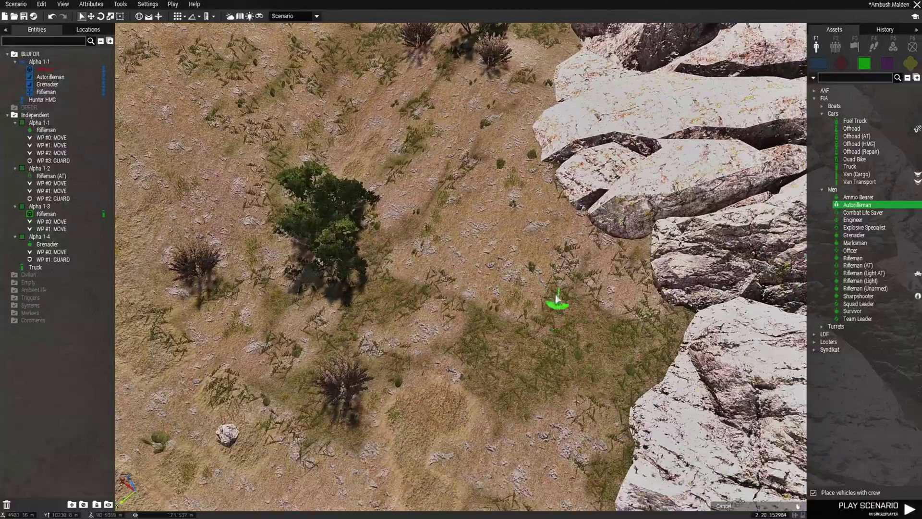
{"action": "left_click", "coordinate": [555, 305]}
{"action": "scroll", "coordinate": [555, 300], "scroll_direction": "up", "scroll_amount": 2}
{"action": "left_click_drag", "start_coordinate": [559, 290], "coordinate": [563, 303], "text": "shift"}
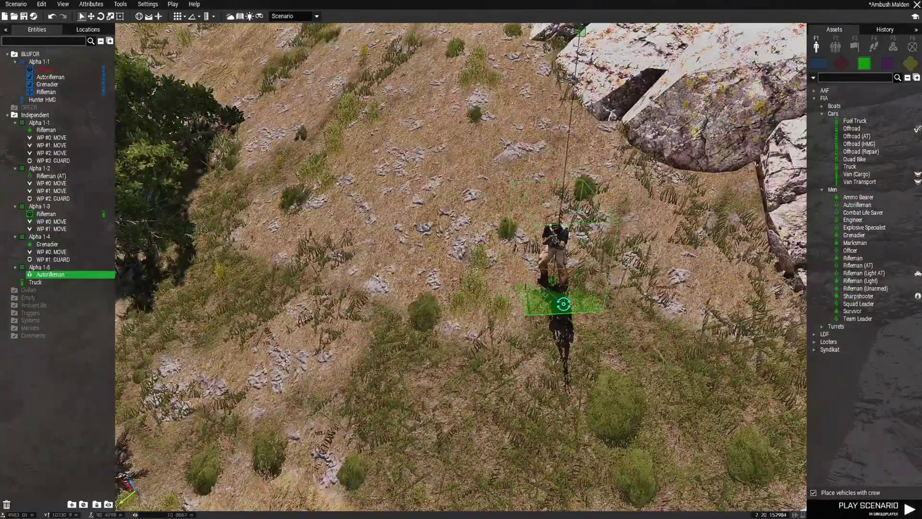
- Give the Autorifleman two Move waypoints, one just in front of him and one downhill between the tree and the rock
{"action": "right_click", "coordinate": [566, 343], "text": "shift"}
{"action": "key", "text": "s"}
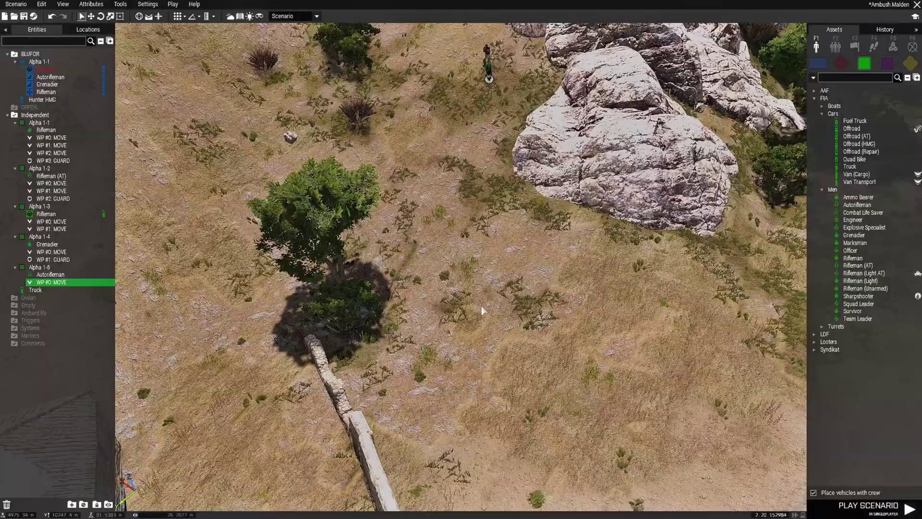
{"action": "right_click", "coordinate": [483, 310], "text": "shift"}
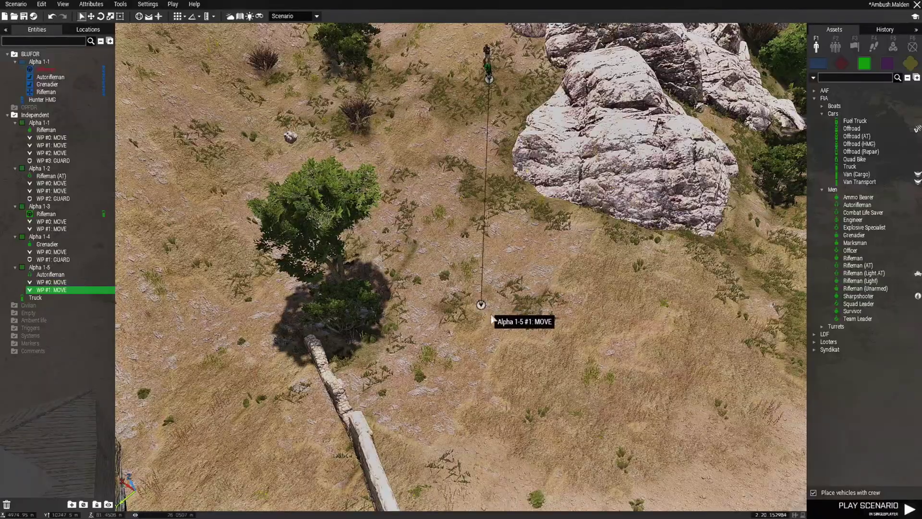
- Add a third waypoint for the Autorifleman near the dirt road past the stone wall's end and set its type to Guard
{"action": "key", "text": "s"}
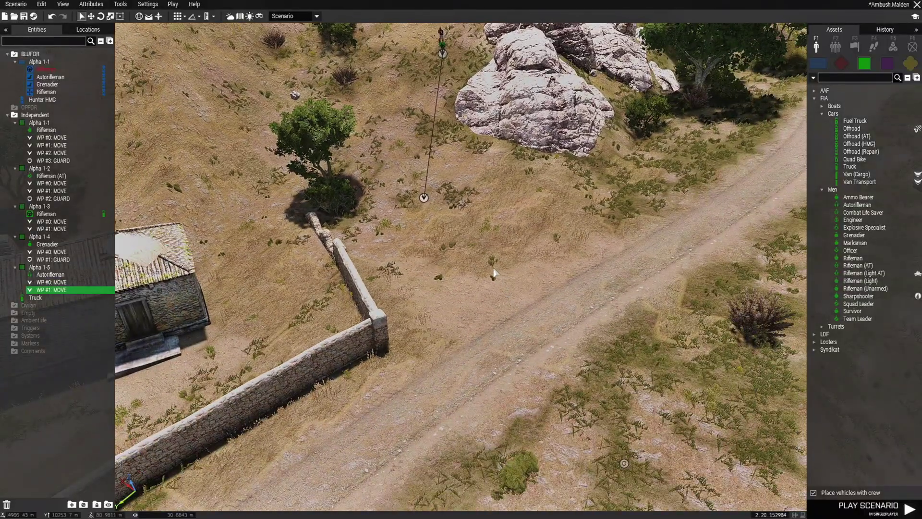
{"action": "right_click", "coordinate": [503, 273], "text": "shift"}
{"action": "double_click", "coordinate": [502, 270]}
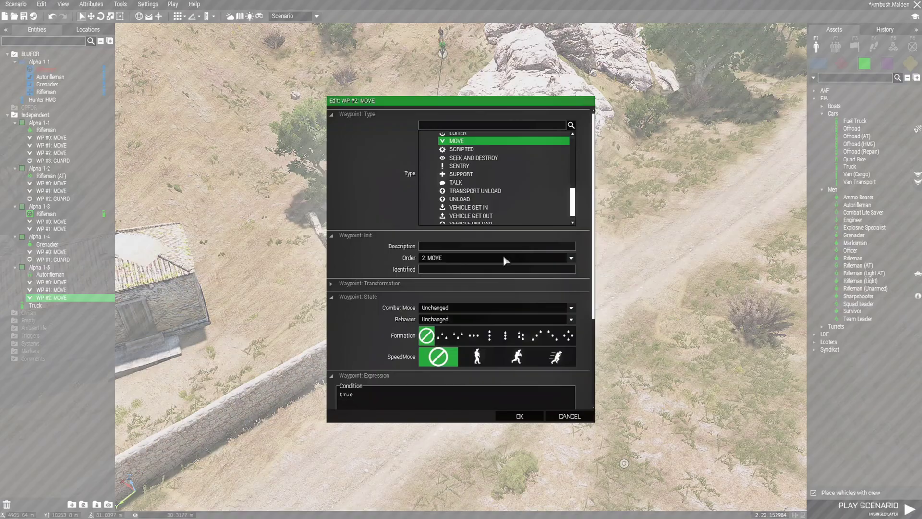
{"action": "scroll", "coordinate": [500, 165], "scroll_direction": "up", "scroll_amount": 5}
{"action": "left_click", "coordinate": [460, 152]}
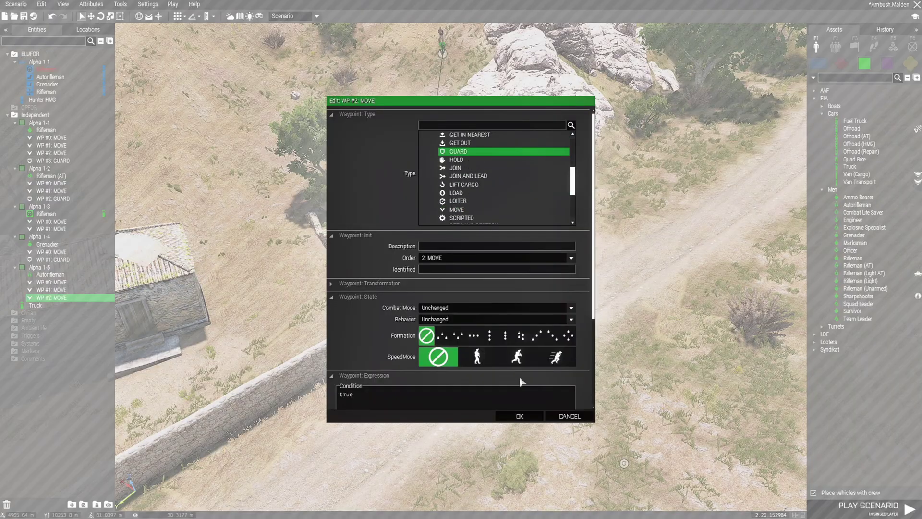
{"action": "left_click", "coordinate": [519, 416]}
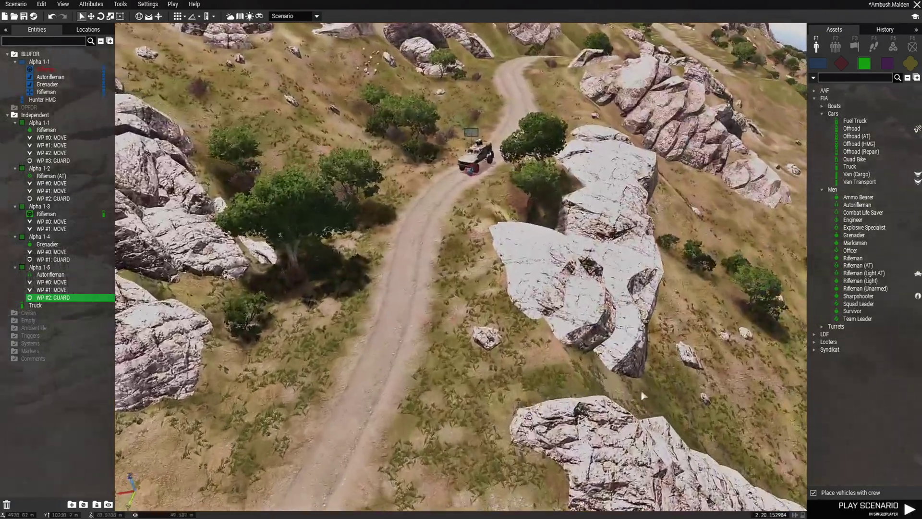
- Place an FIA Marksman on the grassy slope below the large rock cluster beside the dirt road
{"action": "key", "text": "w"}
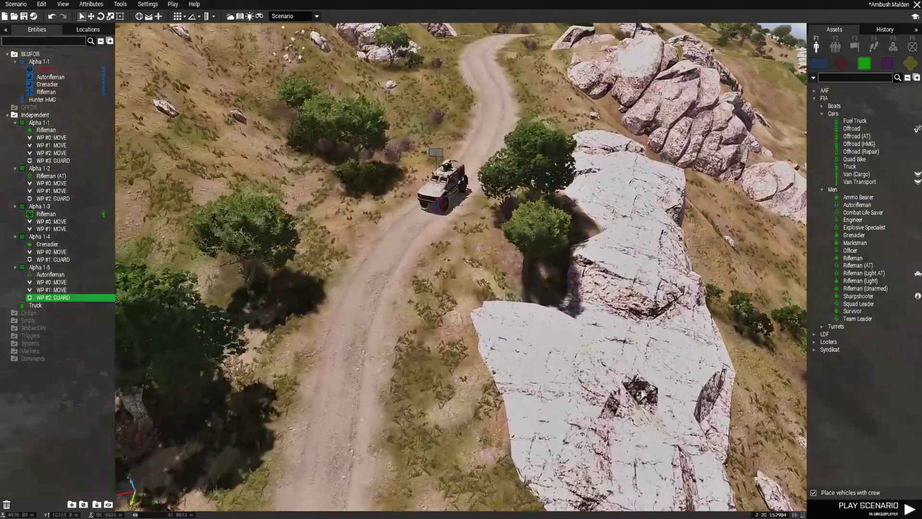
{"action": "key", "text": "w"}
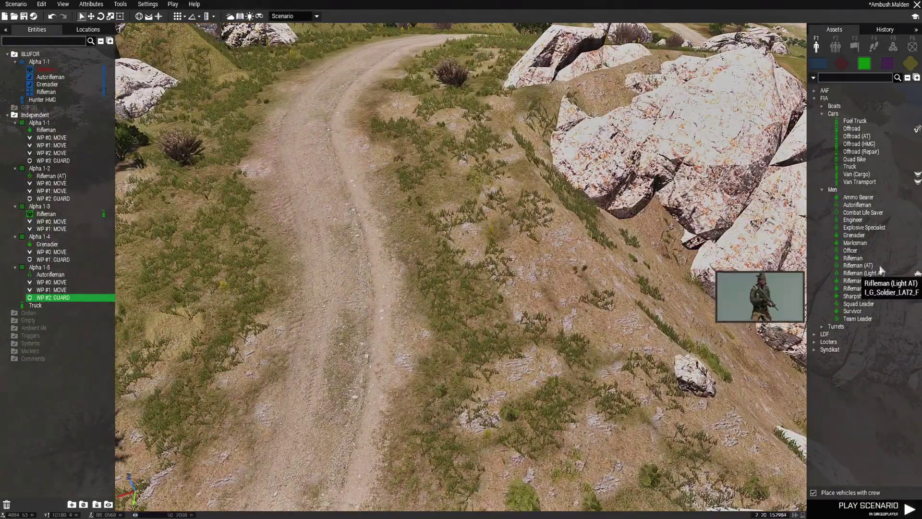
{"action": "key", "text": "d"}
{"action": "left_click", "coordinate": [855, 242]}
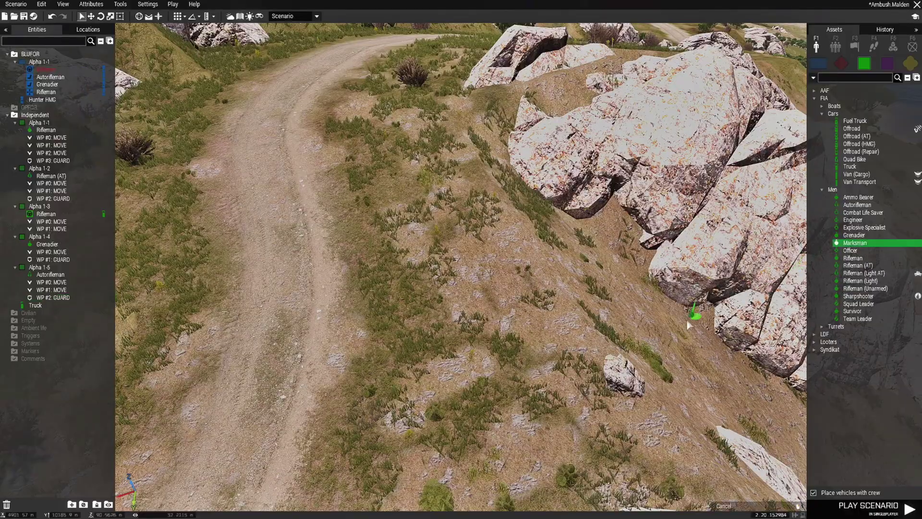
{"action": "key", "text": "w"}
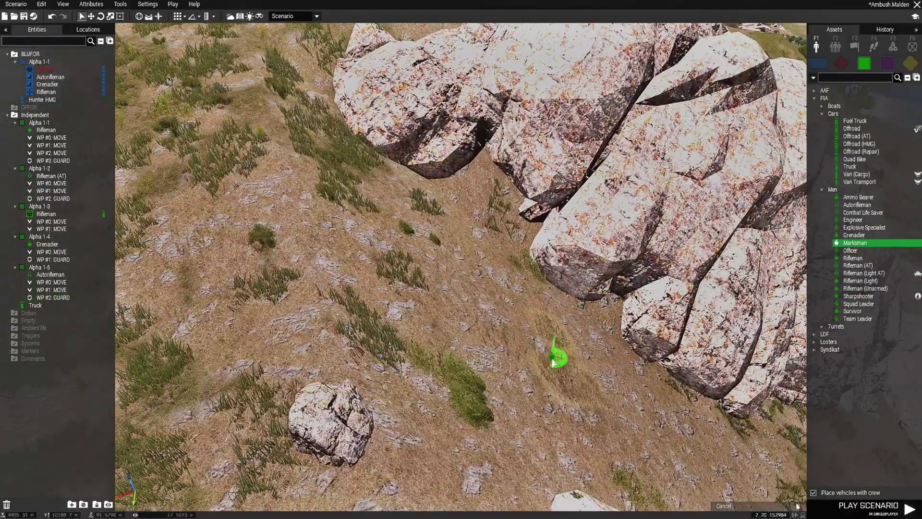
{"action": "left_click", "coordinate": [554, 359]}
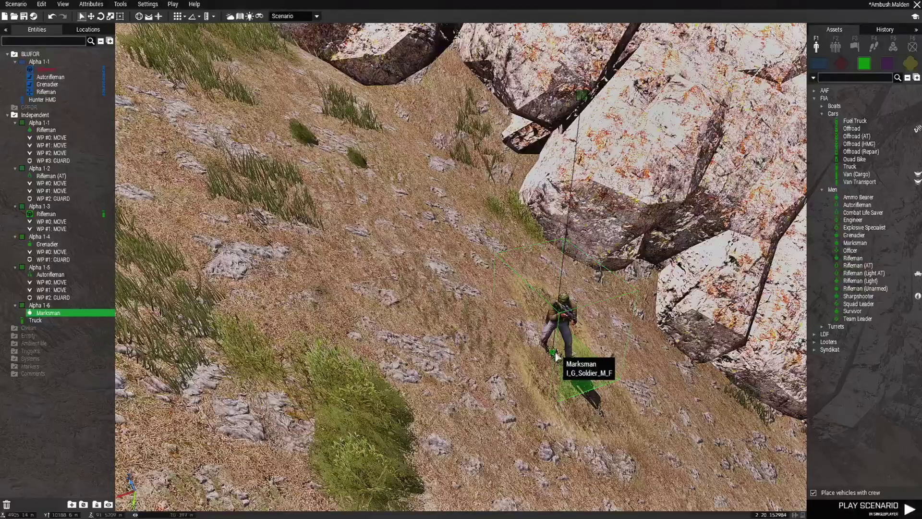
- Give the Marksman two Move waypoints, one on the slope just in front of him and one at the near edge of the dirt road
{"action": "right_click", "coordinate": [466, 292], "text": "shift"}
{"action": "scroll", "coordinate": [466, 299], "scroll_direction": "down", "scroll_amount": 3}
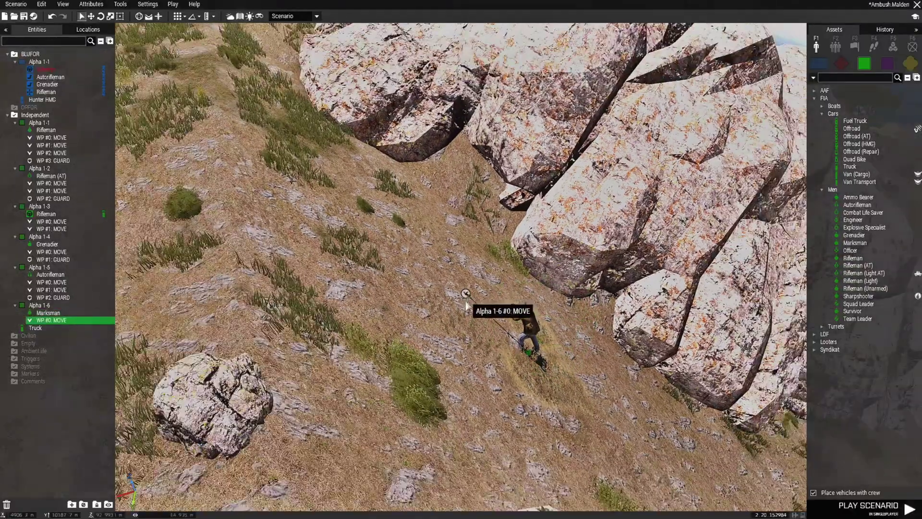
{"action": "left_click_drag", "start_coordinate": [465, 293], "coordinate": [460, 314]}
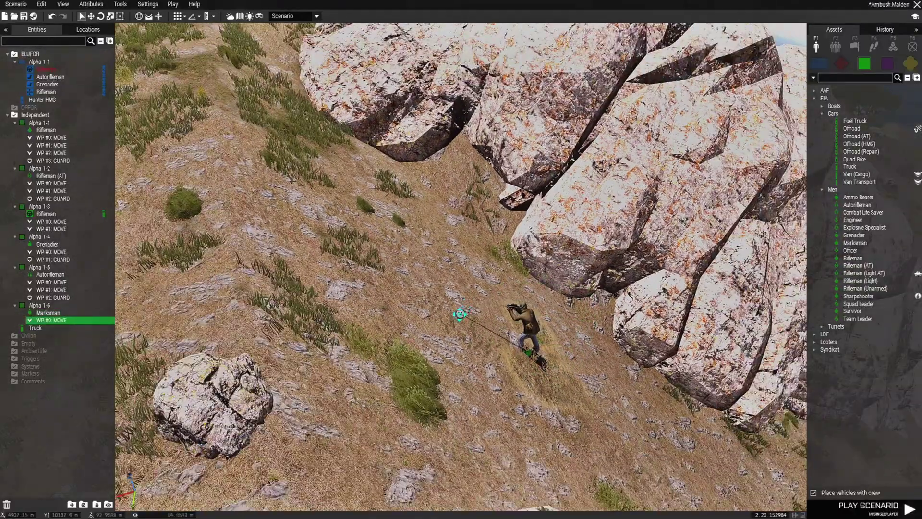
{"action": "key", "text": "a"}
{"action": "scroll", "coordinate": [414, 319], "scroll_direction": "down", "scroll_amount": 3}
{"action": "right_click_drag", "start_coordinate": [414, 319], "coordinate": [234, 316]}
{"action": "right_click", "coordinate": [457, 235], "text": "shift"}
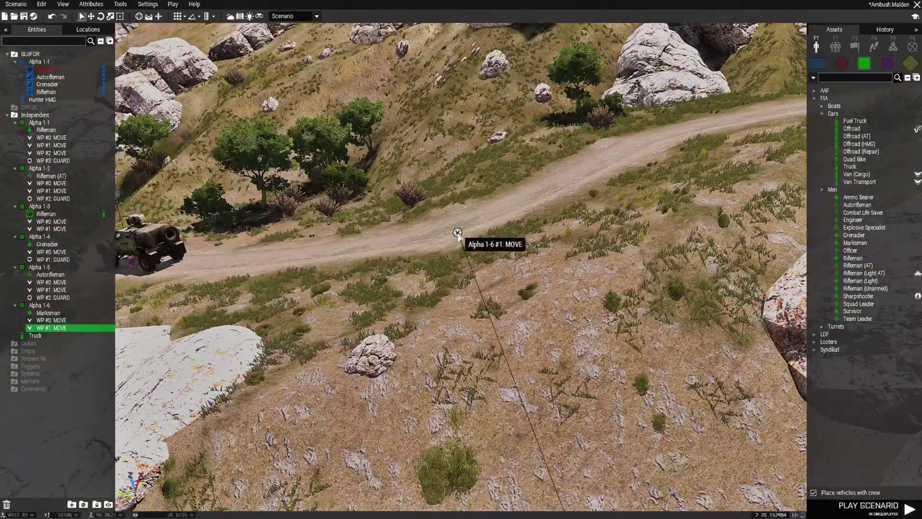
- Add a third waypoint for the Marksman on the dirt road just ahead of the Hunter HMG and set its type to Guard
{"action": "key", "text": "w"}
{"action": "right_click_drag", "start_coordinate": [461, 264], "coordinate": [304, 284]}
{"action": "key", "text": "w"}
{"action": "key", "text": "d"}
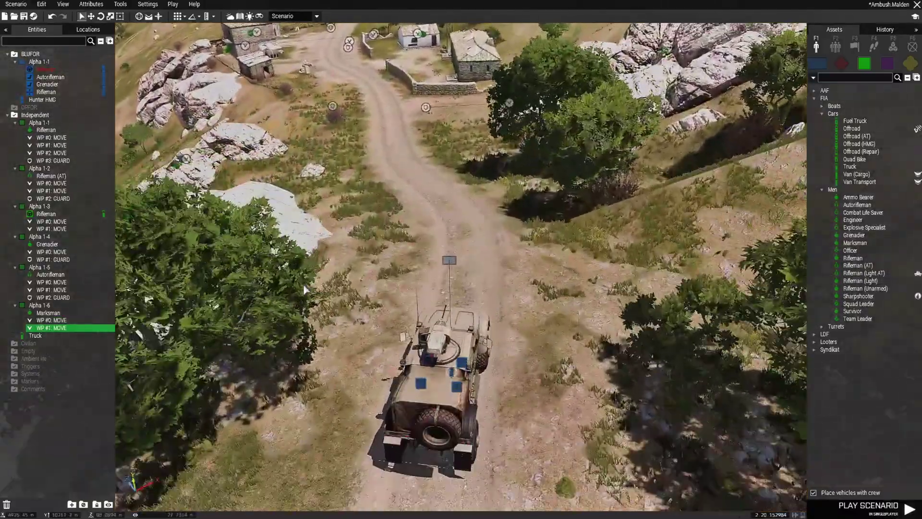
{"action": "left_click", "coordinate": [467, 254]}
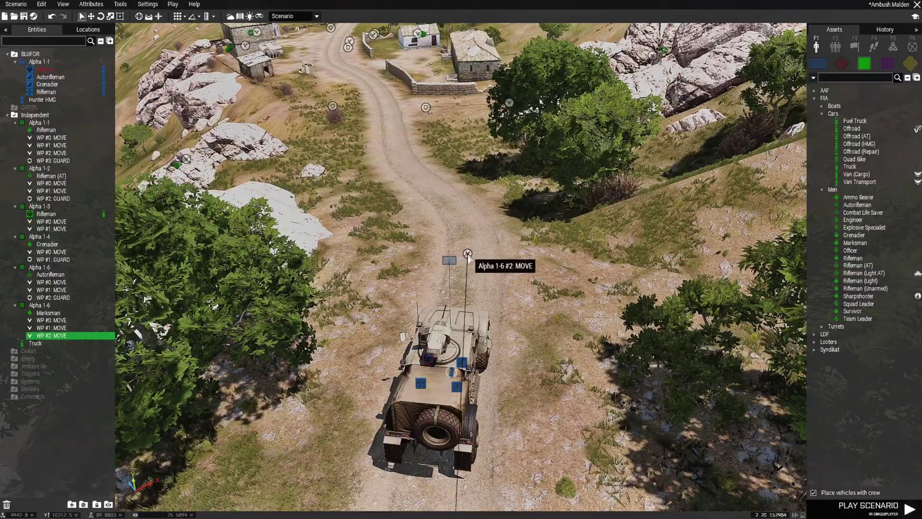
{"action": "left_click_drag", "start_coordinate": [467, 254], "coordinate": [449, 251]}
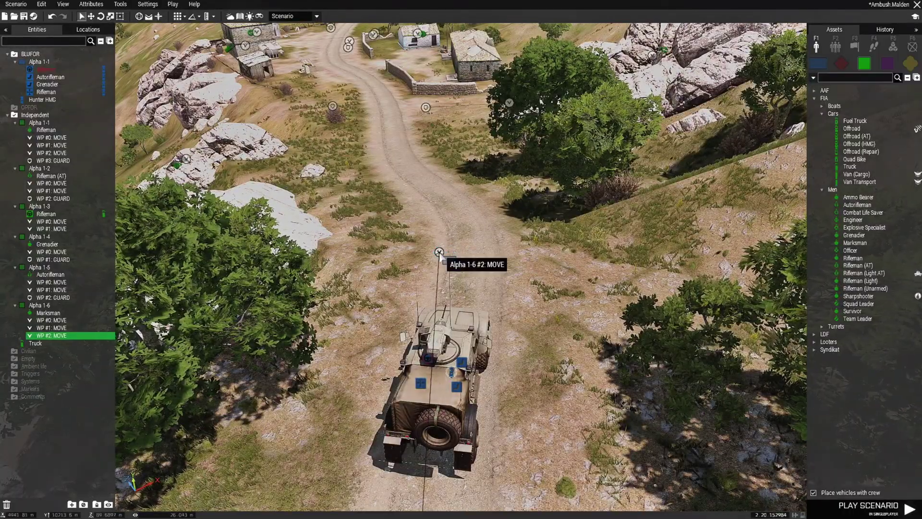
{"action": "double_click", "coordinate": [439, 252]}
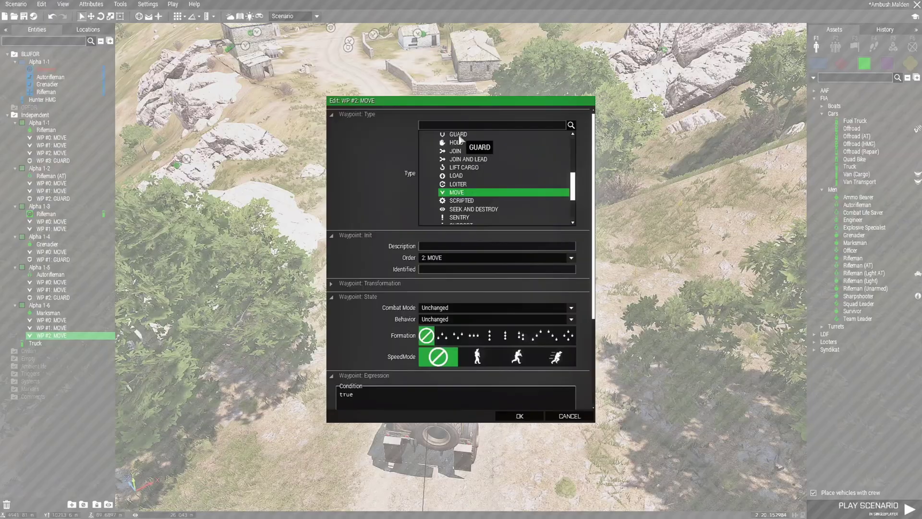
{"action": "left_click", "coordinate": [459, 137]}
{"action": "left_click", "coordinate": [521, 416]}
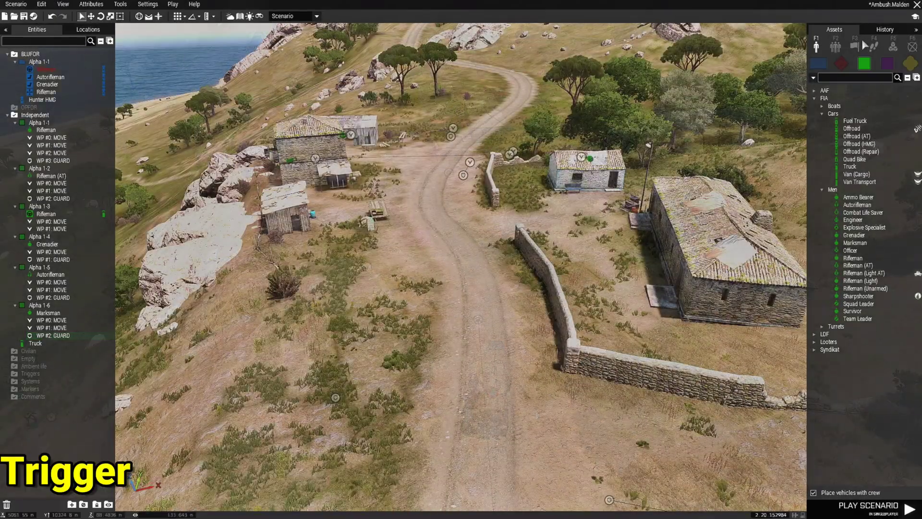
- Place a 10x10x10 m trigger across the dirt road beside the stone wall's corner and rotate it to line up with the road
{"action": "left_click", "coordinate": [854, 46]}
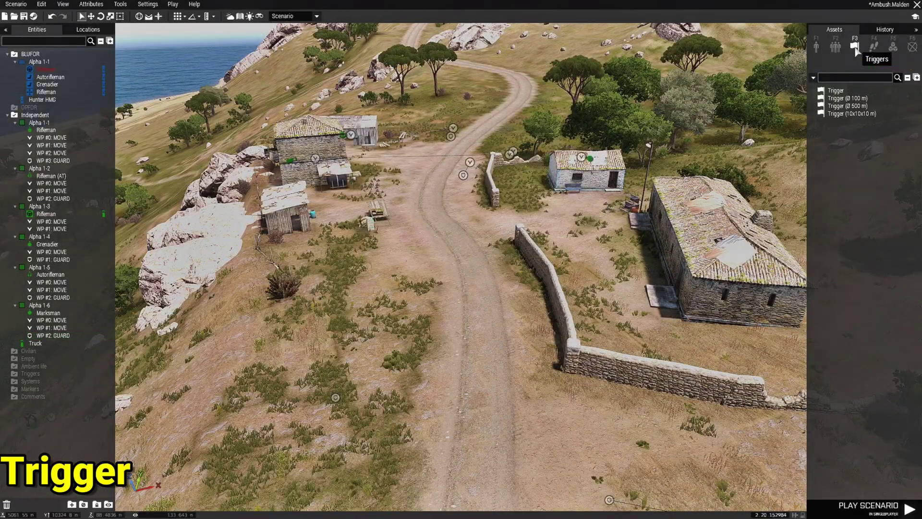
{"action": "left_click", "coordinate": [862, 115]}
{"action": "key", "text": "s"}
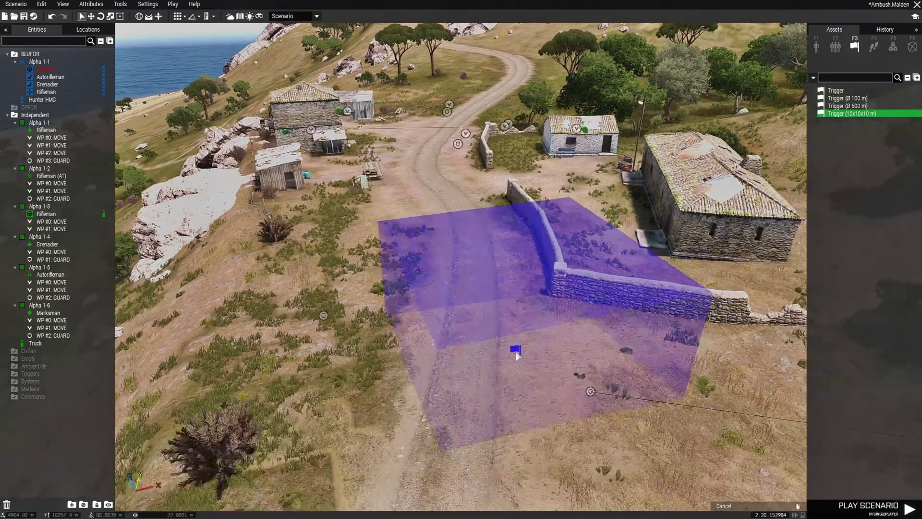
{"action": "key", "text": "w"}
{"action": "key", "text": "a"}
{"action": "left_click", "coordinate": [485, 335]}
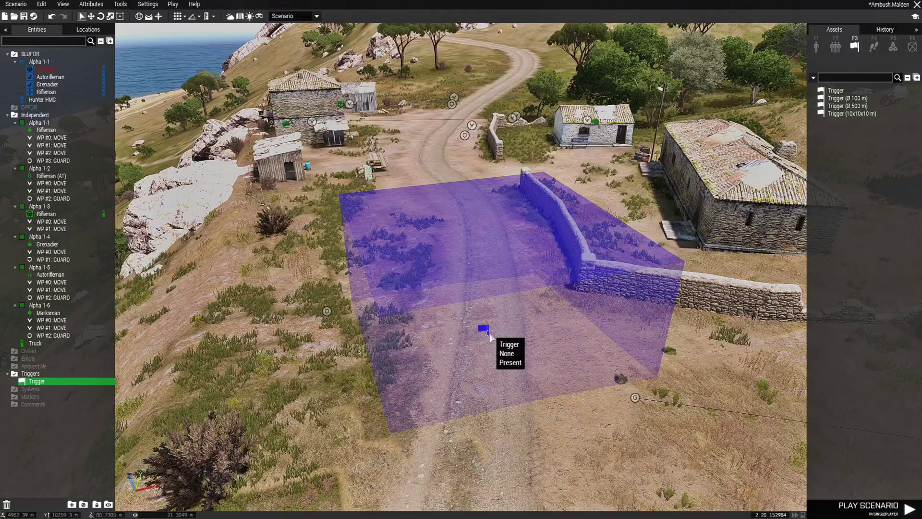
{"action": "left_click_drag", "start_coordinate": [485, 328], "coordinate": [485, 314], "text": "shift"}
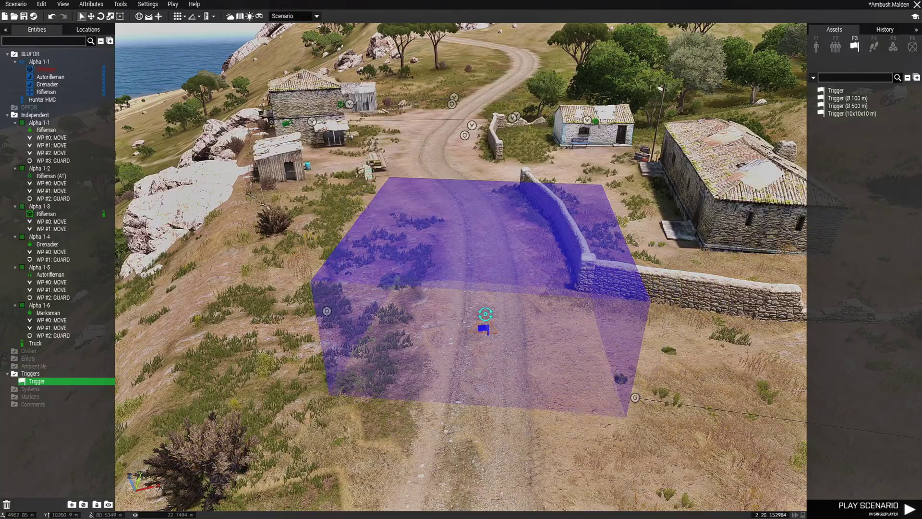
- Scale the trigger area down along the road to a B size of about 2.4, keeping it across the road at the wall's corner
{"action": "key", "text": "2"}
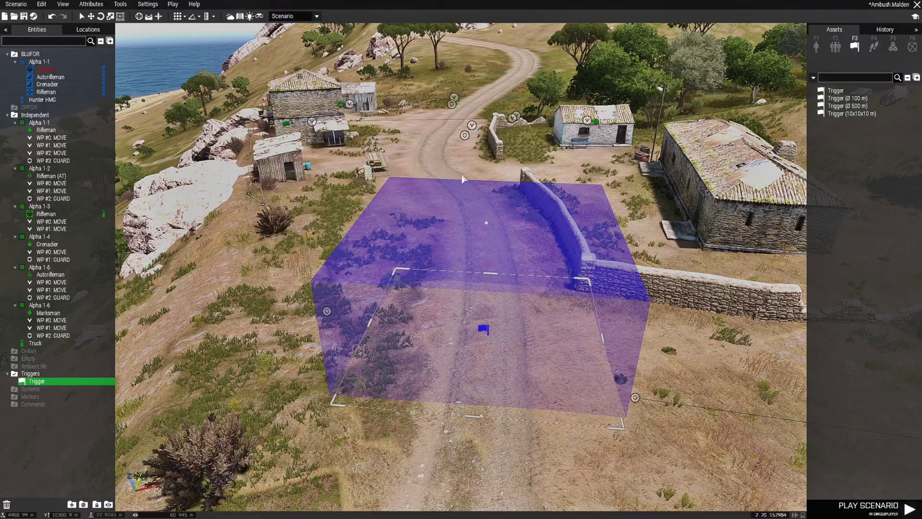
{"action": "key", "text": "q"}
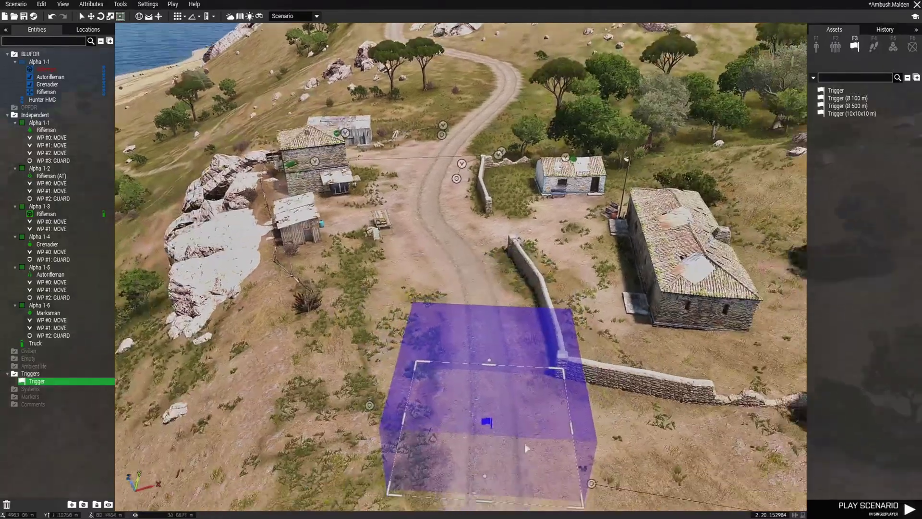
{"action": "right_click_drag", "start_coordinate": [525, 440], "coordinate": [541, 496]}
{"action": "key", "text": "w"}
{"action": "left_click_drag", "start_coordinate": [445, 434], "coordinate": [453, 332]}
{"action": "left_click_drag", "start_coordinate": [437, 291], "coordinate": [432, 306]}
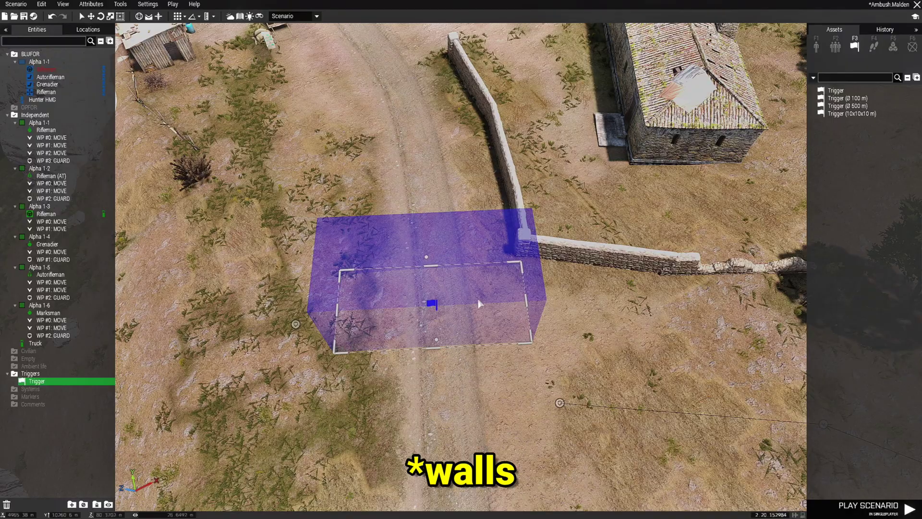
{"action": "scroll", "coordinate": [427, 306], "scroll_direction": "up", "scroll_amount": 5}
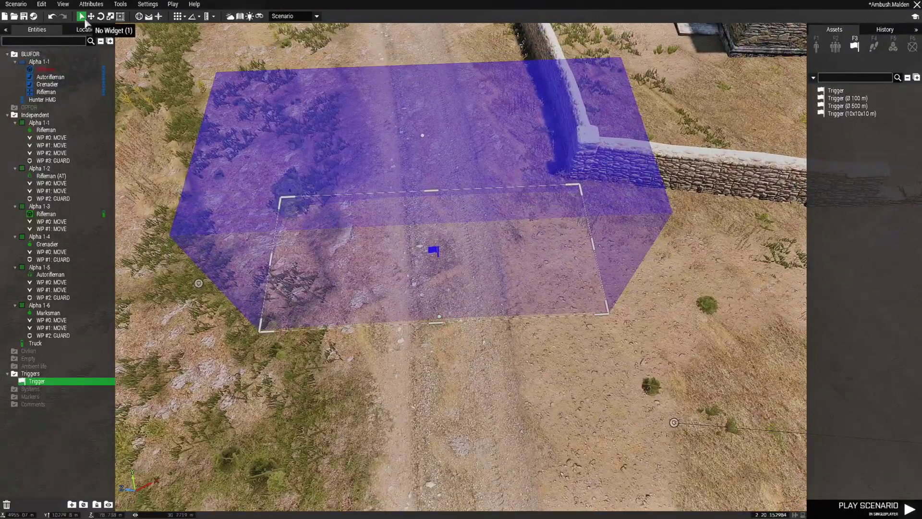
{"action": "left_click", "coordinate": [85, 19]}
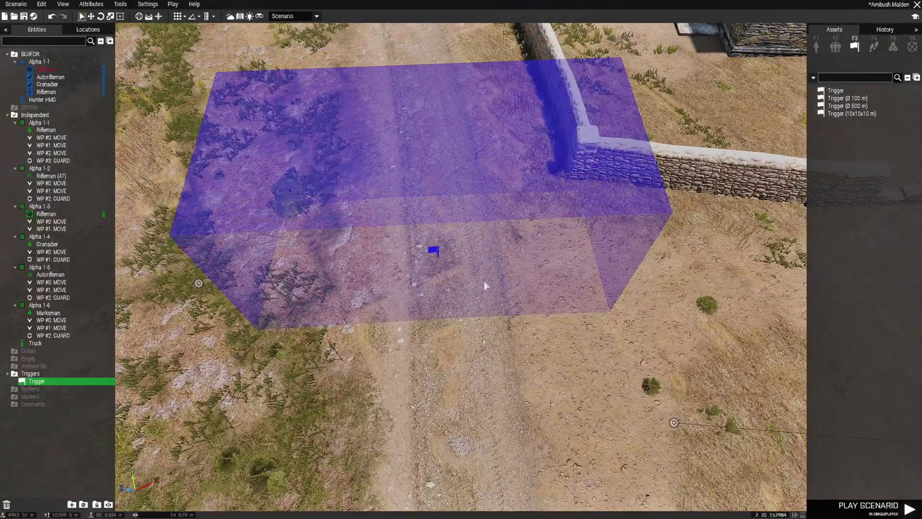
- Set the trigger's activation to BLUFOR and its On Activation expression to hint "AMBUSH!";
{"action": "double_click", "coordinate": [433, 250]}
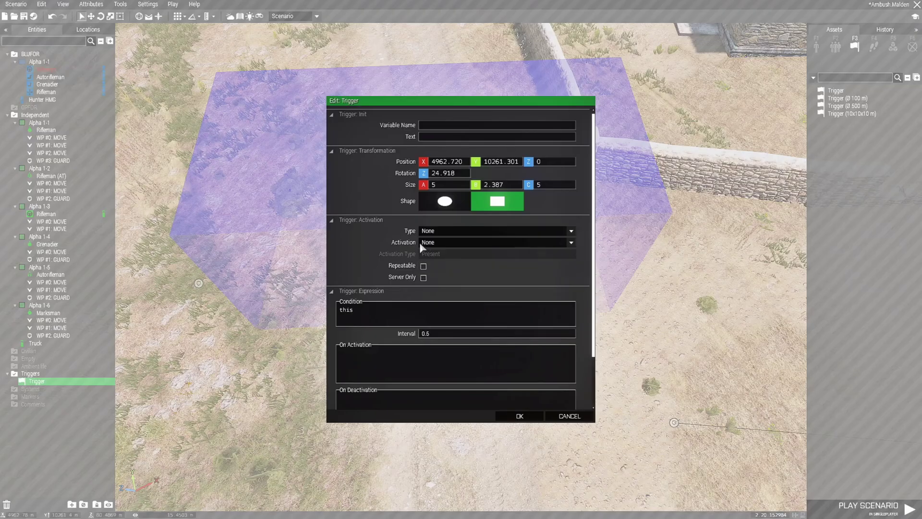
{"action": "left_click", "coordinate": [442, 244]}
{"action": "left_click", "coordinate": [445, 270]}
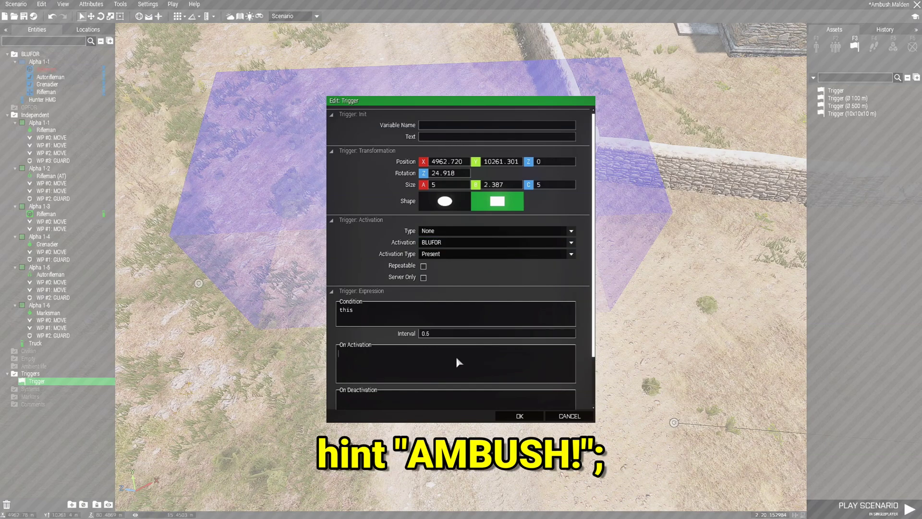
{"action": "type", "text": "hint \"AM"}
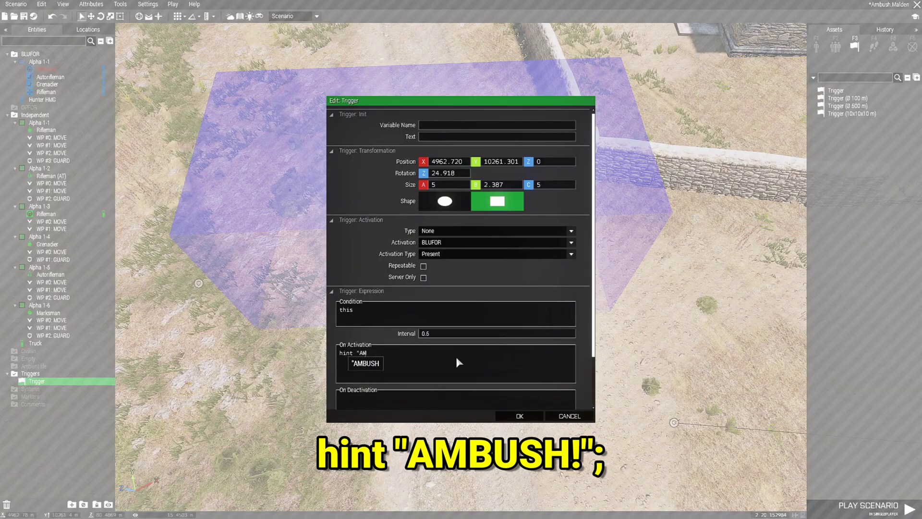
{"action": "type", "text": "BUSH!\""}
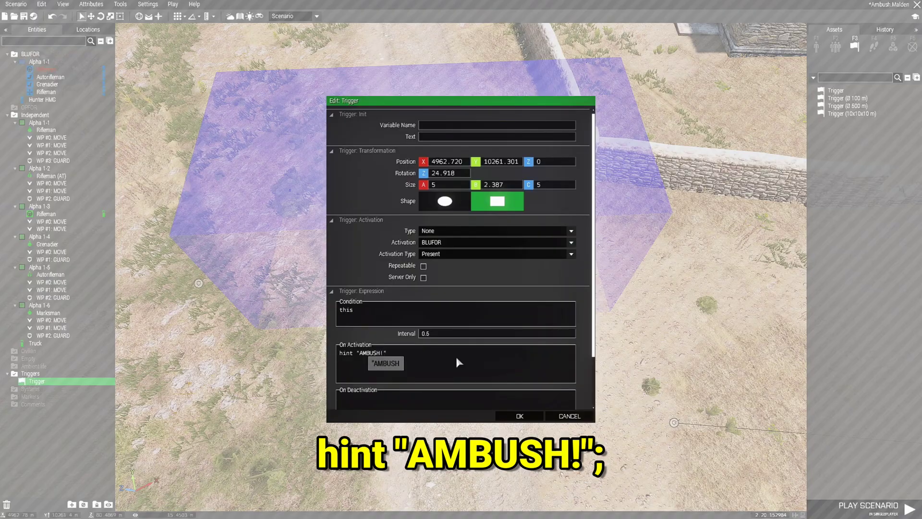
{"action": "type", "text": ";"}
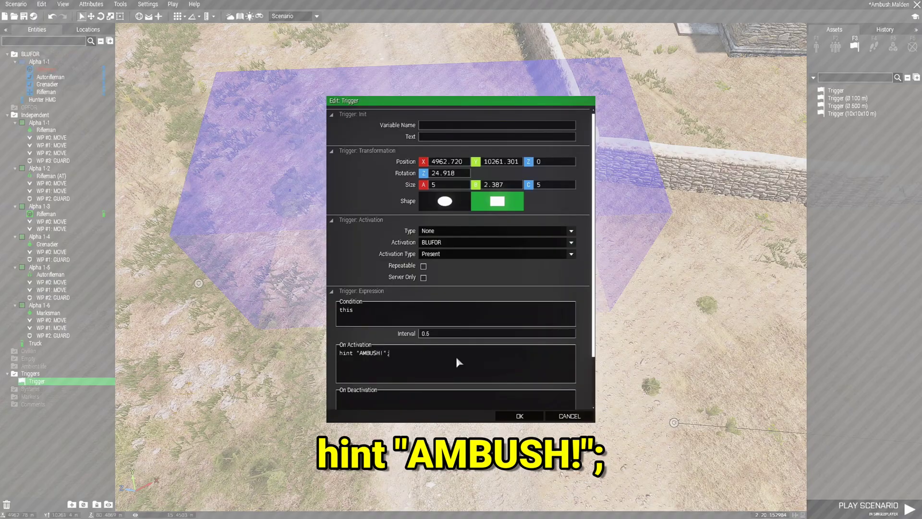
{"action": "left_click", "coordinate": [520, 416]}
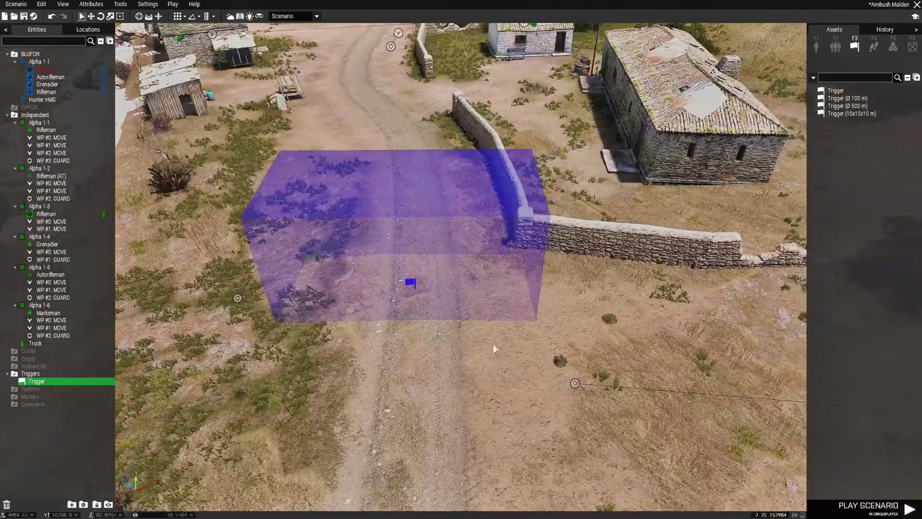
- Connect the trigger with Set Waypoint Activation to the first Move waypoint of the soldier under the trees beside the pink flowering bush
{"action": "scroll", "coordinate": [492, 344], "scroll_direction": "up", "scroll_amount": 5}
{"action": "key", "text": "s"}
{"action": "right_click_drag", "start_coordinate": [492, 344], "coordinate": [491, 341]}
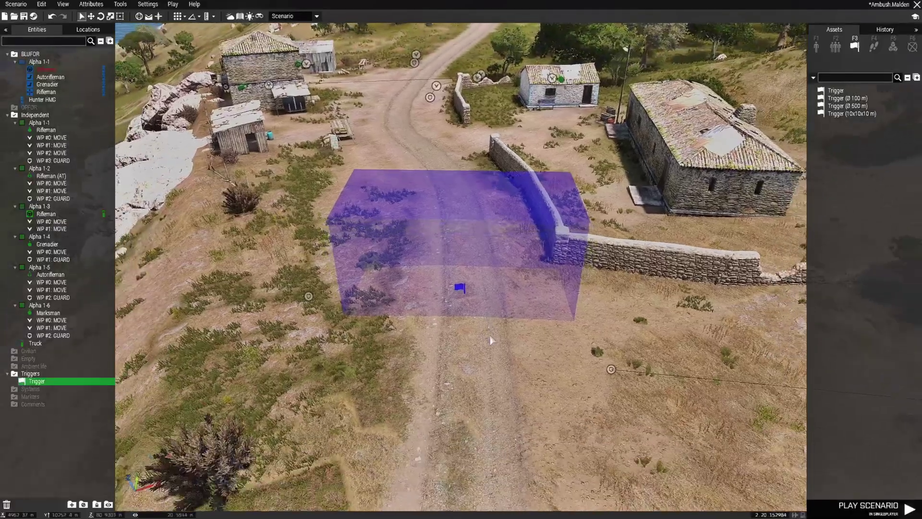
{"action": "scroll", "coordinate": [492, 340], "scroll_direction": "up", "scroll_amount": 4}
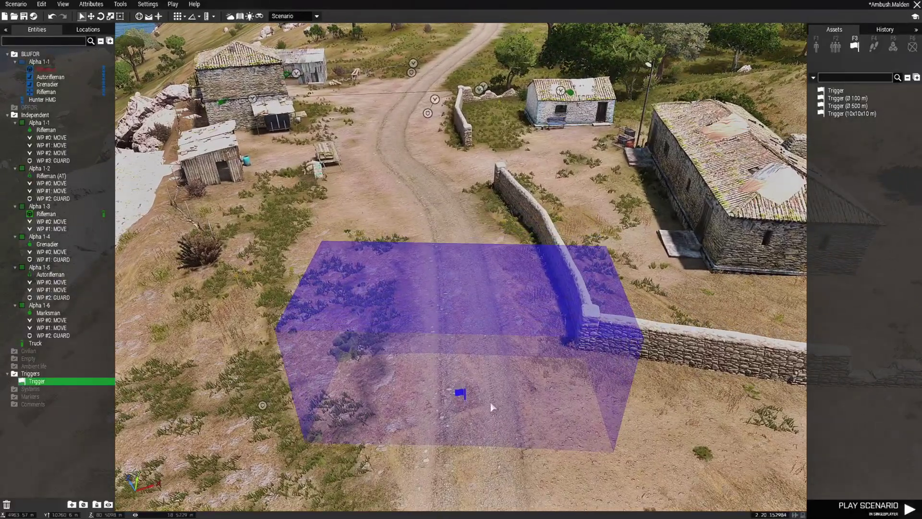
{"action": "right_click", "coordinate": [459, 392]}
{"action": "mouse_move", "coordinate": [478, 387]}
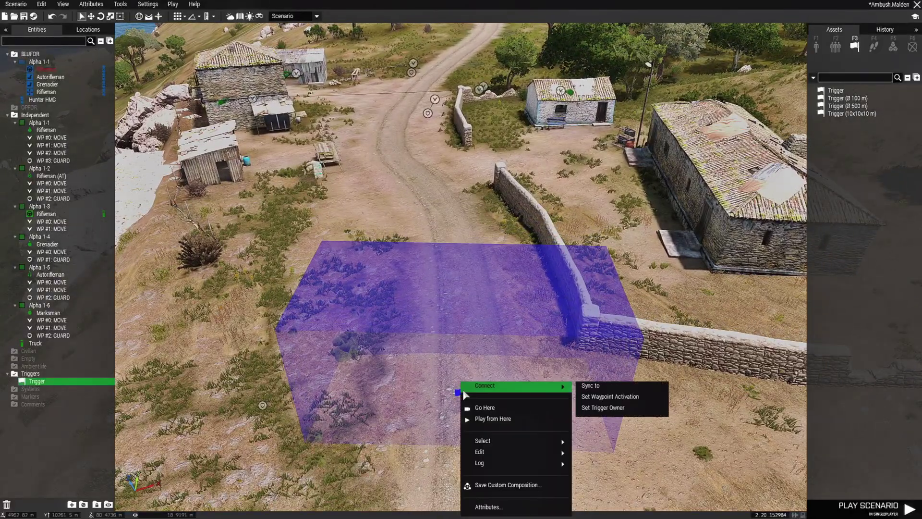
{"action": "left_click", "coordinate": [611, 397]}
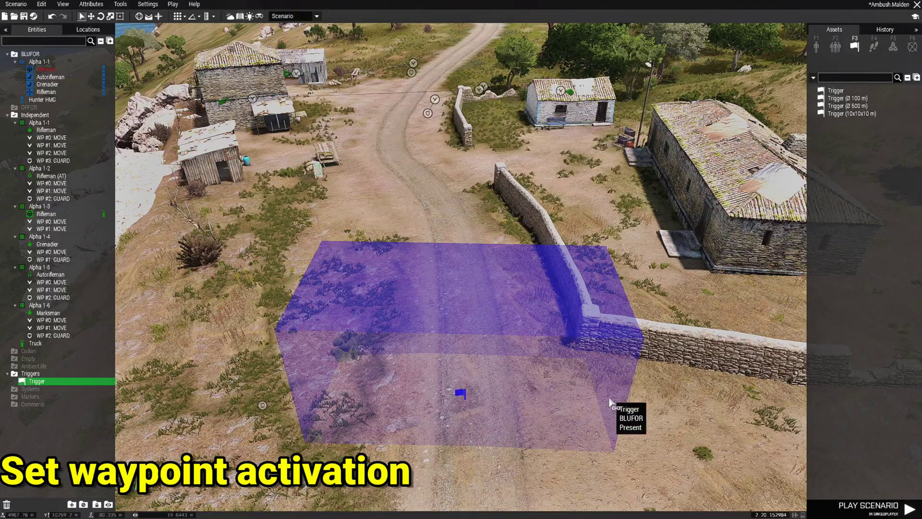
{"action": "scroll", "coordinate": [581, 373], "scroll_direction": "up", "scroll_amount": 6}
{"action": "scroll", "coordinate": [574, 363], "scroll_direction": "up", "scroll_amount": 8}
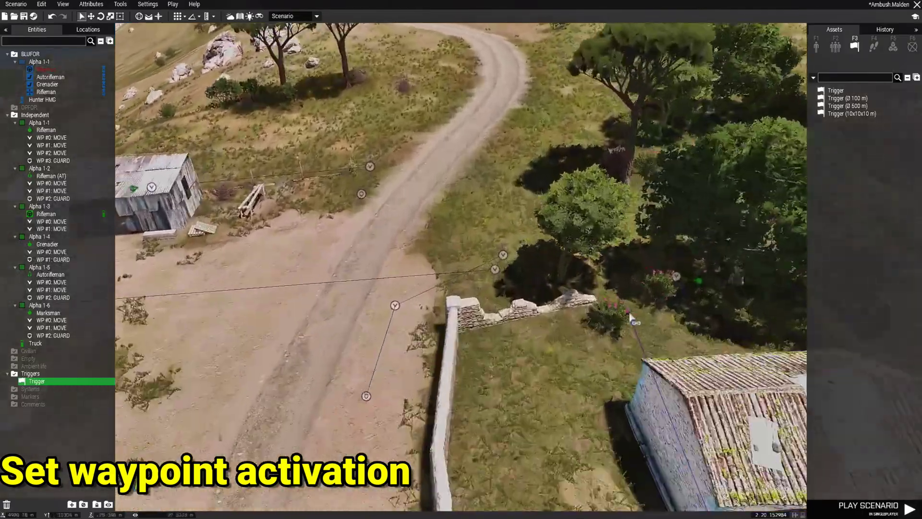
{"action": "scroll", "coordinate": [633, 361], "scroll_direction": "up", "scroll_amount": 2}
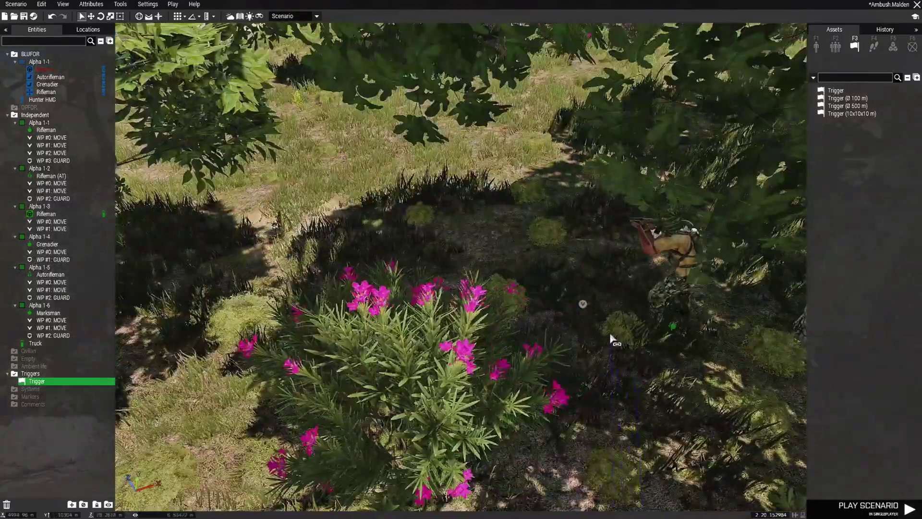
{"action": "left_click", "coordinate": [583, 306]}
{"action": "scroll", "coordinate": [616, 411], "scroll_direction": "down", "scroll_amount": 2}
{"action": "scroll", "coordinate": [617, 413], "scroll_direction": "down", "scroll_amount": 10}
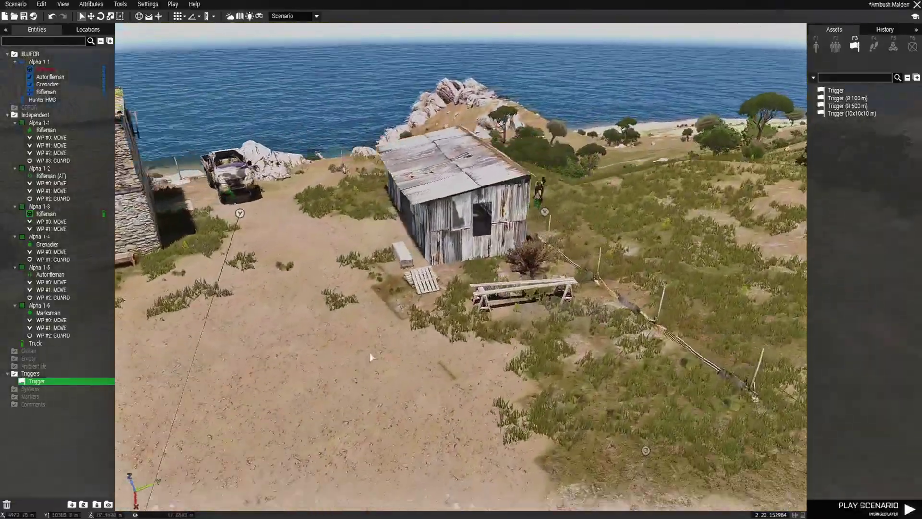
- Connect the first Move waypoint of the Rifleman (AT) beside the corrugated metal shack to the trigger with Set Waypoint Activation
{"action": "key", "text": "w"}
{"action": "key", "text": "d"}
{"action": "right_click_drag", "start_coordinate": [369, 356], "coordinate": [404, 350]}
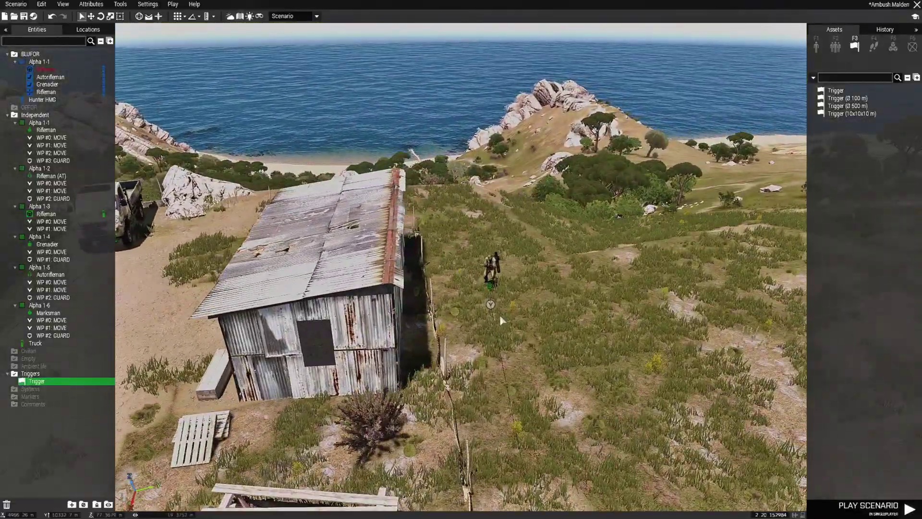
{"action": "right_click", "coordinate": [491, 307]}
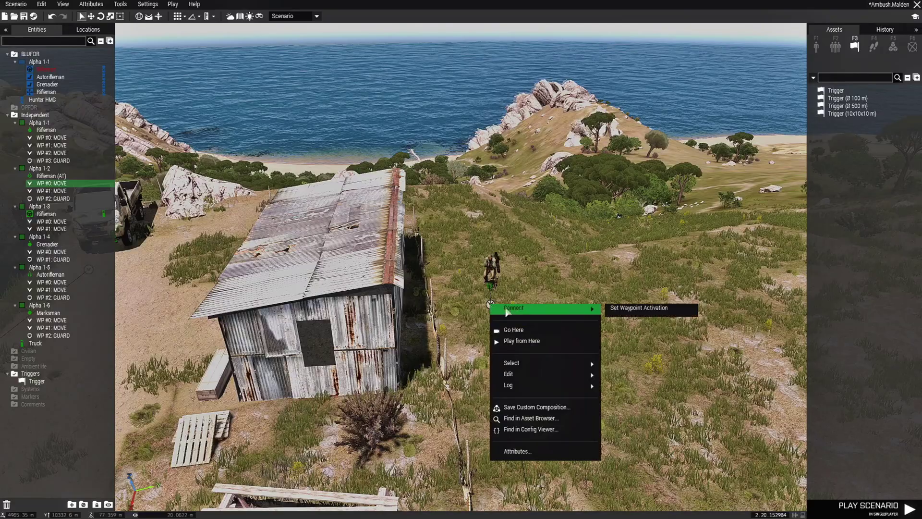
{"action": "left_click", "coordinate": [624, 313]}
{"action": "key", "text": "s"}
{"action": "right_click_drag", "start_coordinate": [444, 369], "coordinate": [330, 355]}
{"action": "key", "text": "w"}
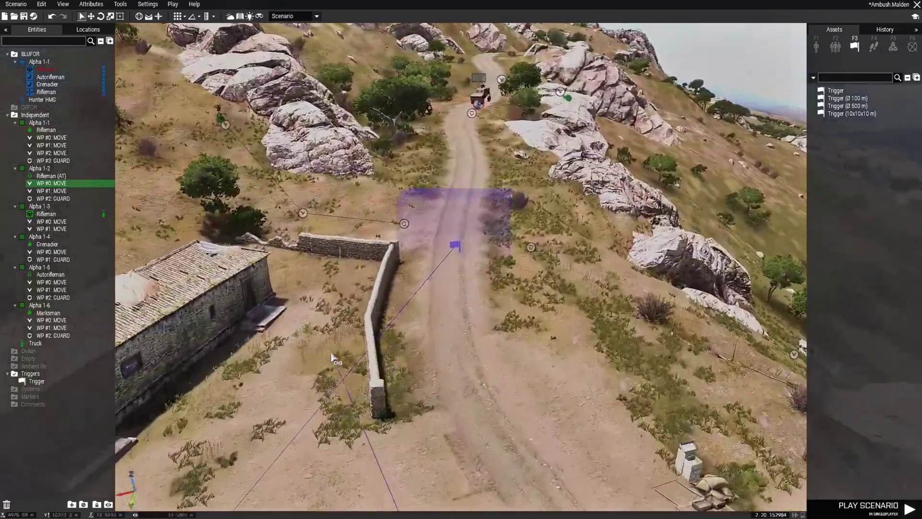
{"action": "scroll", "coordinate": [451, 300], "scroll_direction": "up", "scroll_amount": 3}
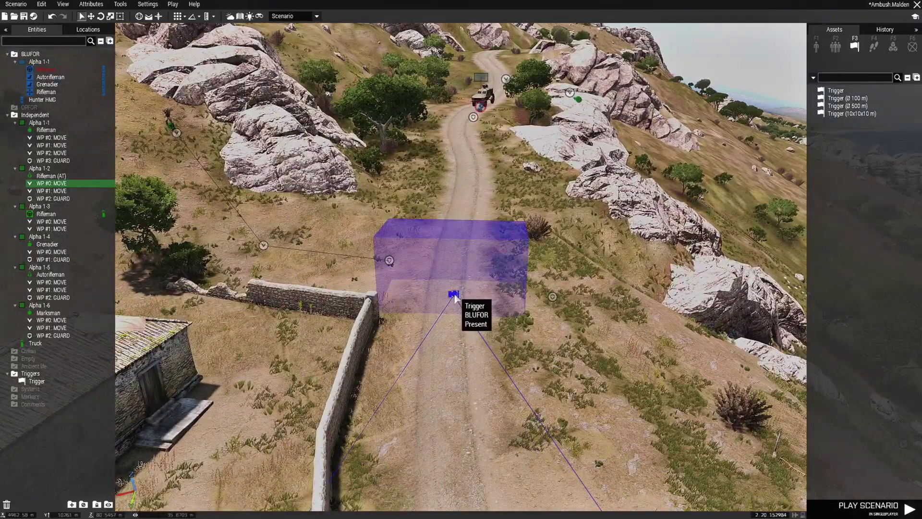
- Connect the trigger with Set Waypoint Activation to the Move waypoint in front of the truck beside the two-storey stone house
{"action": "right_click", "coordinate": [454, 294]}
{"action": "mouse_move", "coordinate": [505, 302]}
{"action": "left_click", "coordinate": [589, 308]}
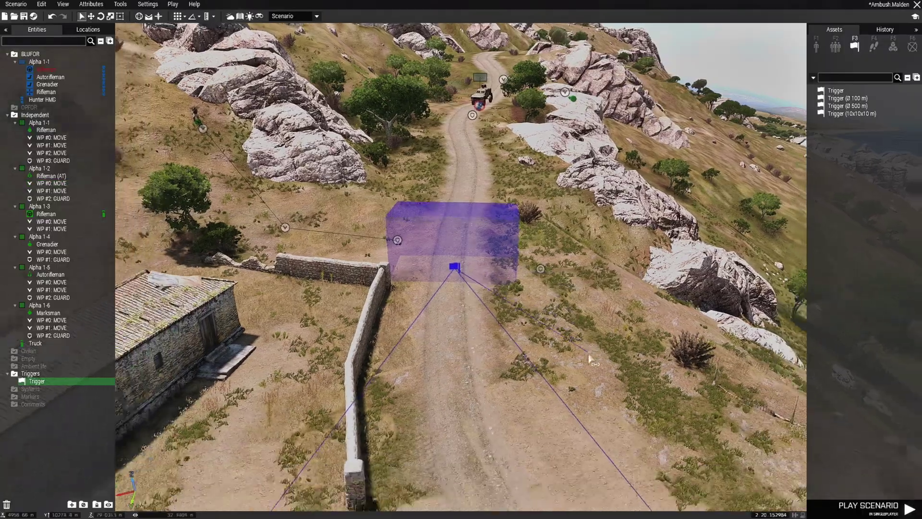
{"action": "scroll", "coordinate": [631, 399], "scroll_direction": "up", "scroll_amount": 3}
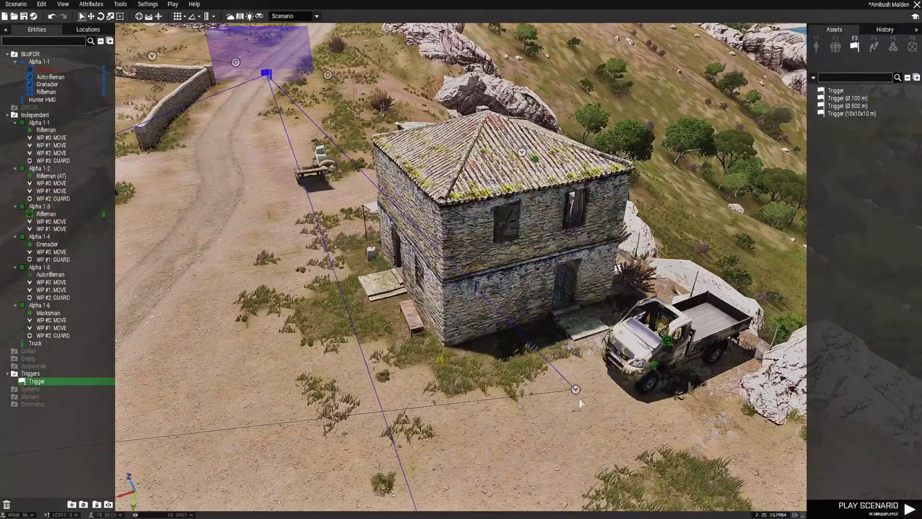
- Connect the trigger with Set Waypoint Activation to the first Move waypoint of the Alpha 1-5 autorifleman on the slope beside the rocks
{"action": "key", "text": "a"}
{"action": "key", "text": "w"}
{"action": "right_click_drag", "start_coordinate": [580, 403], "coordinate": [451, 337]}
{"action": "key", "text": "w"}
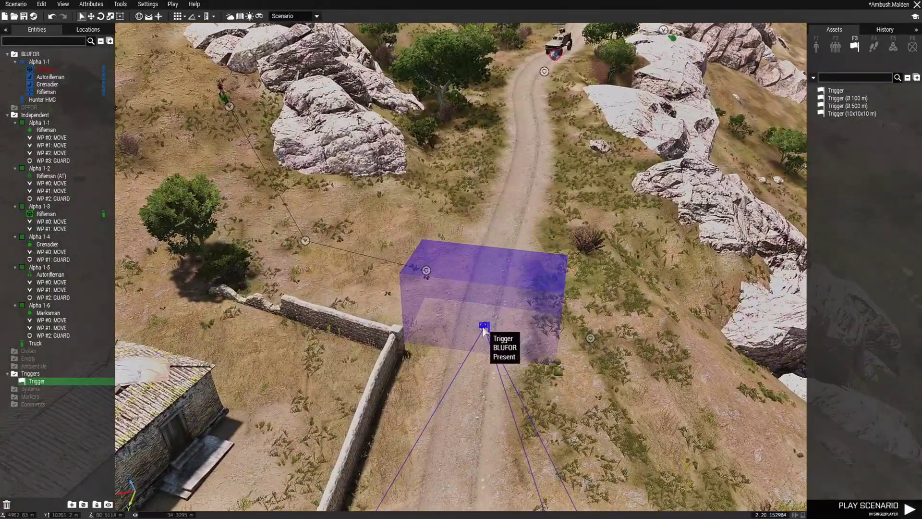
{"action": "right_click", "coordinate": [484, 330]}
{"action": "mouse_move", "coordinate": [549, 332]}
{"action": "left_click", "coordinate": [613, 340]}
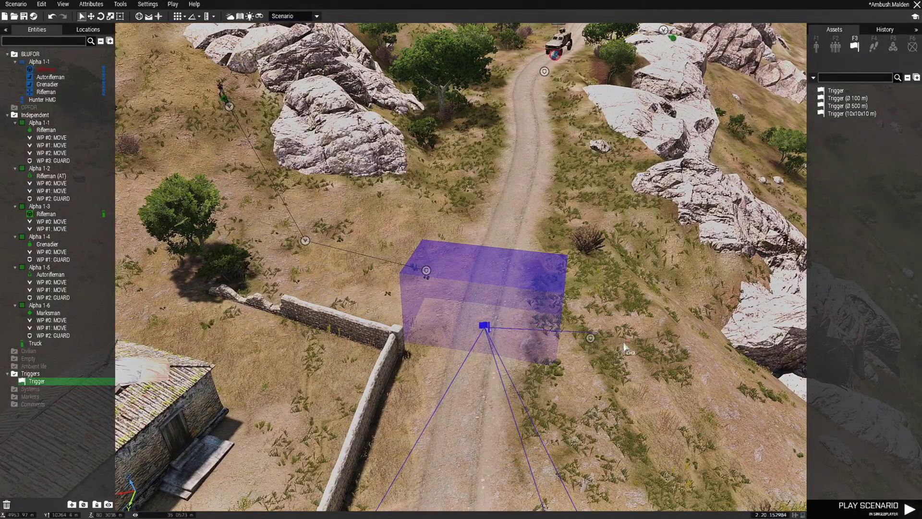
{"action": "key", "text": "s"}
{"action": "right_click_drag", "start_coordinate": [533, 360], "coordinate": [452, 339]}
{"action": "key", "text": "w"}
{"action": "key", "text": "w"}
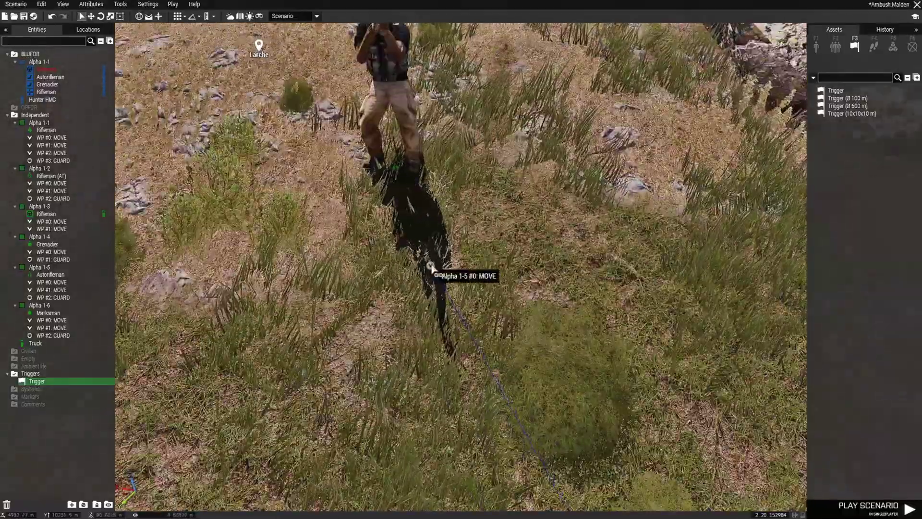
{"action": "left_click", "coordinate": [431, 267]}
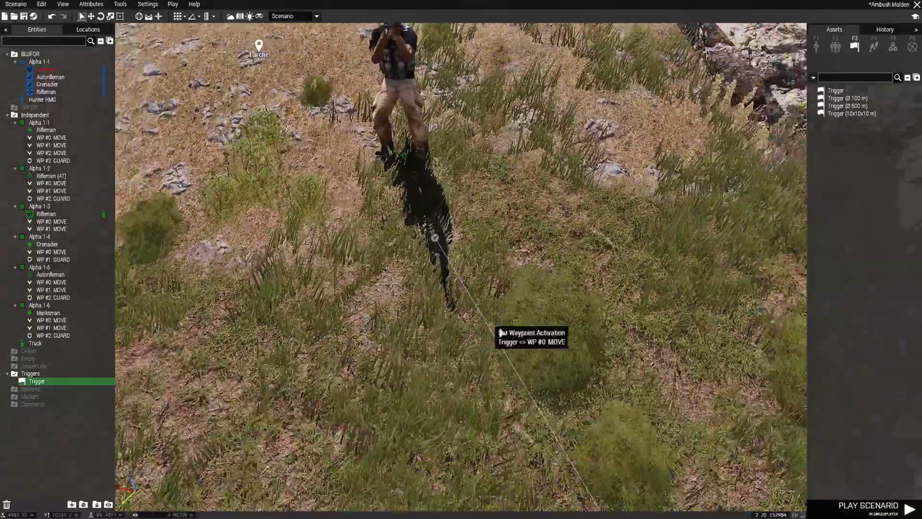
- Connect the trigger with Set Waypoint Activation to the first Move waypoint of the Alpha 1-4 grenadier below the rocks on the seaward slope
{"action": "scroll", "coordinate": [495, 331], "scroll_direction": "down", "scroll_amount": 8}
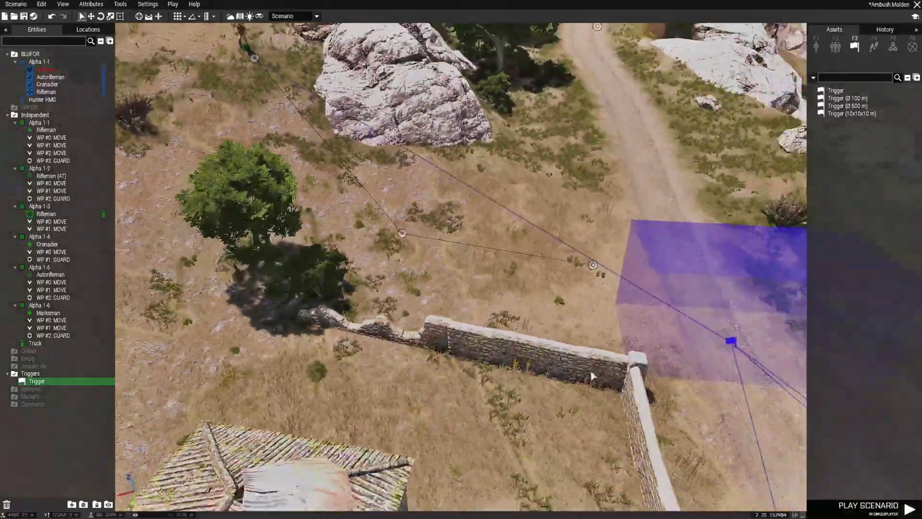
{"action": "key", "text": "d"}
{"action": "right_click_drag", "start_coordinate": [592, 376], "coordinate": [575, 342]}
{"action": "key", "text": "s"}
{"action": "scroll", "coordinate": [645, 397], "scroll_direction": "down", "scroll_amount": 5}
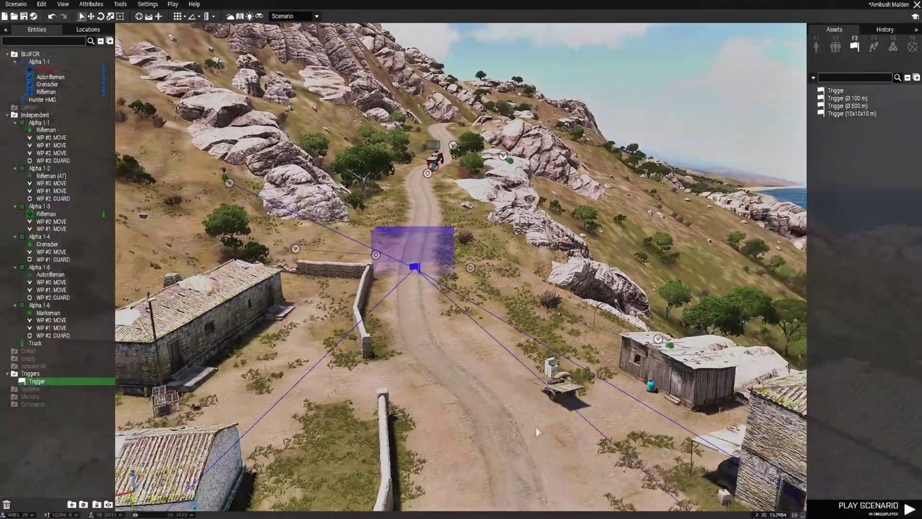
{"action": "key", "text": "s"}
{"action": "right_click_drag", "start_coordinate": [538, 432], "coordinate": [534, 432]}
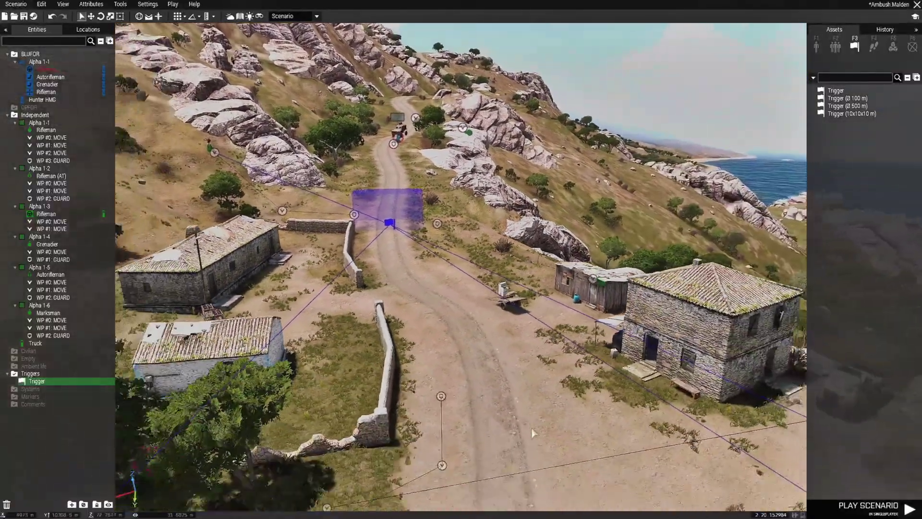
{"action": "key", "text": "w"}
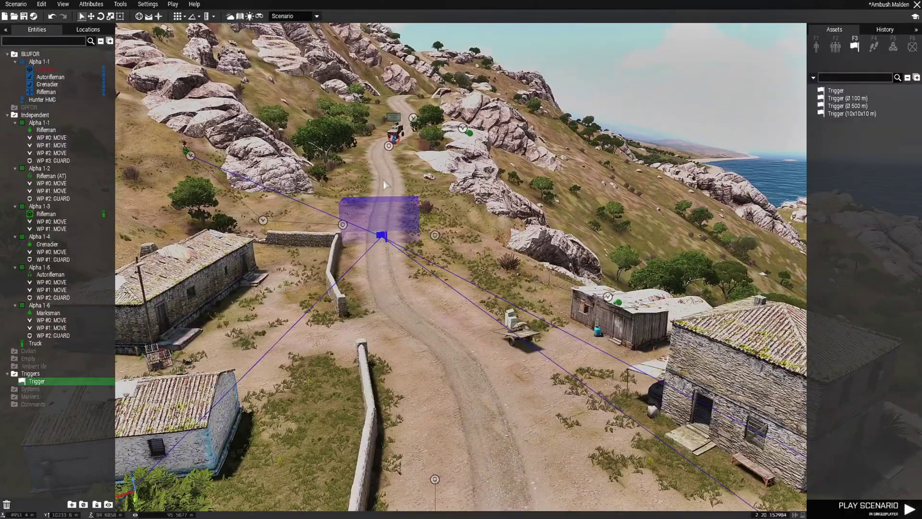
{"action": "key", "text": "w"}
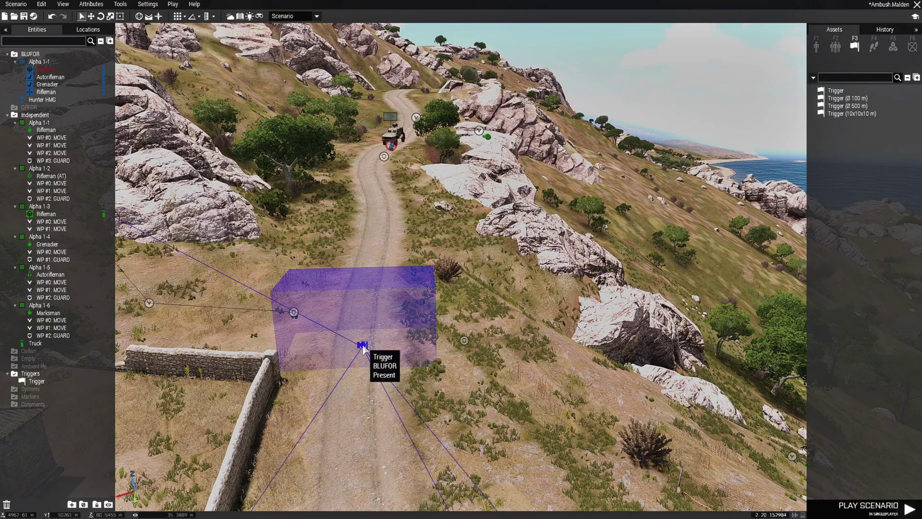
{"action": "mouse_move", "coordinate": [429, 350]}
{"action": "left_click", "coordinate": [491, 361]}
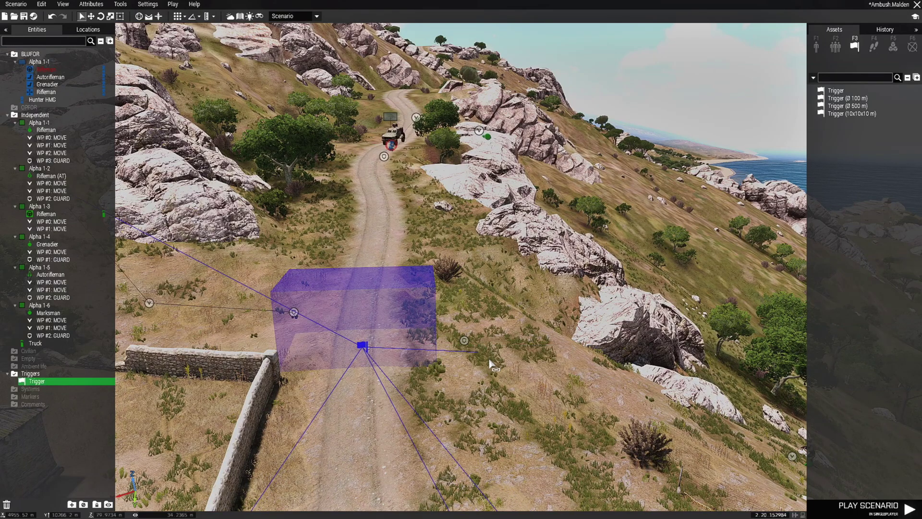
{"action": "key", "text": "d"}
{"action": "key", "text": "w"}
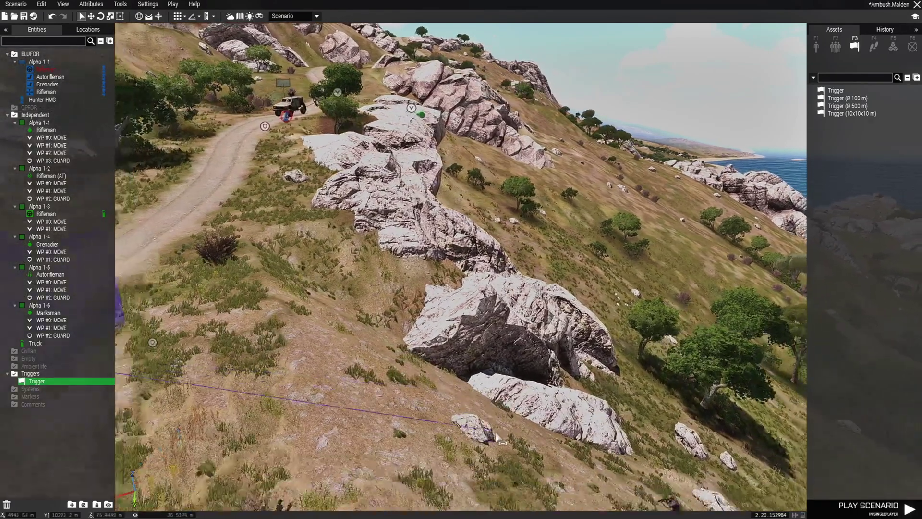
{"action": "right_click_drag", "start_coordinate": [497, 438], "coordinate": [495, 458]}
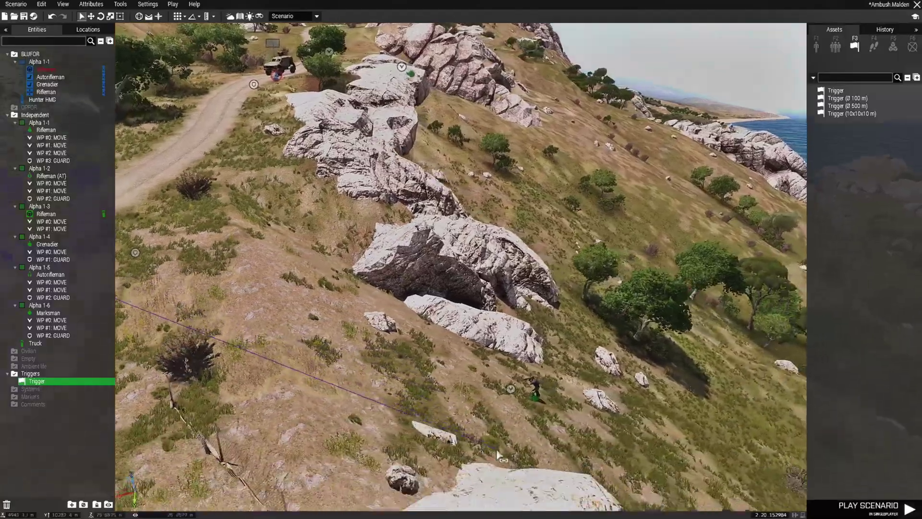
{"action": "key", "text": "w"}
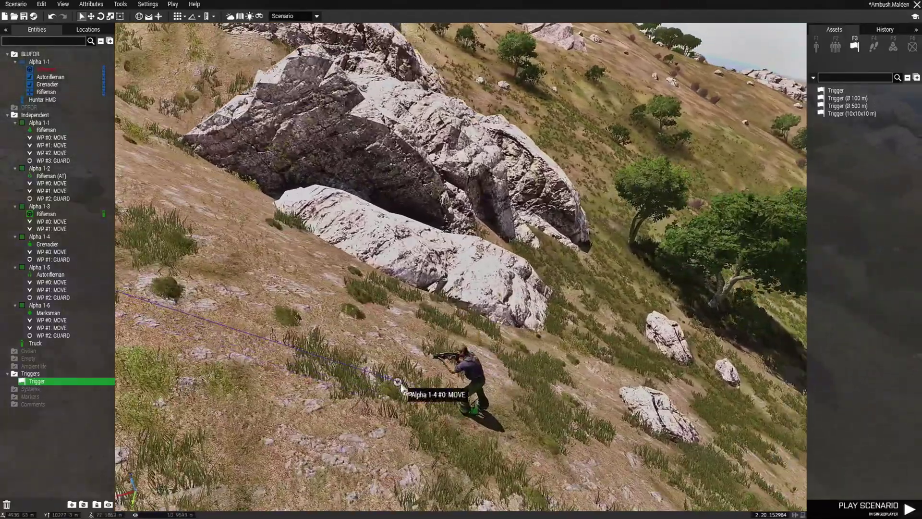
{"action": "left_click", "coordinate": [398, 385]}
- Connect the trigger with Set Waypoint Activation to the first Move waypoint of the Alpha 1-6 marksman beside the large boulders
{"action": "key", "text": "s"}
{"action": "key", "text": "a"}
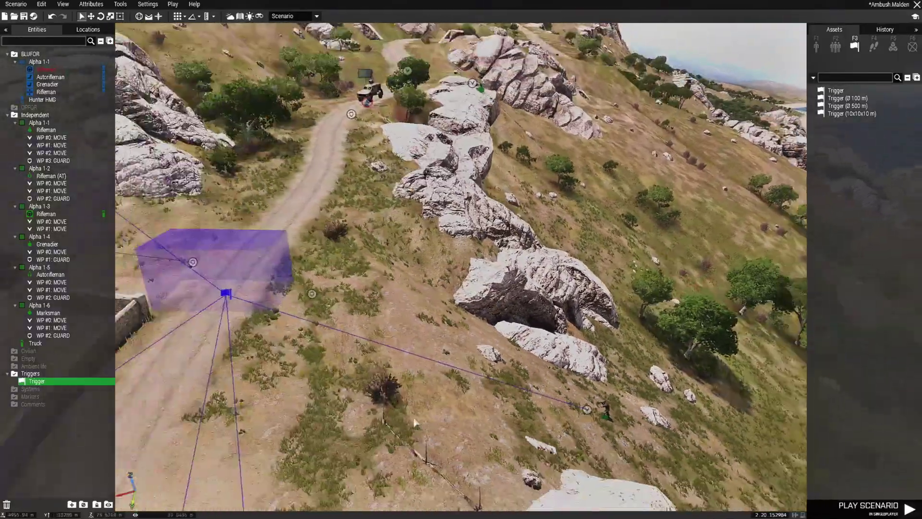
{"action": "scroll", "coordinate": [437, 411], "scroll_direction": "up", "scroll_amount": 3}
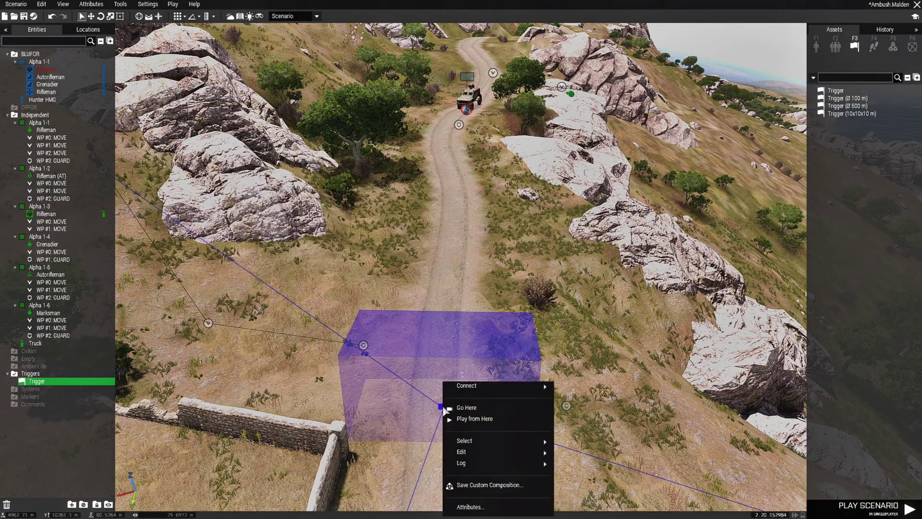
{"action": "left_click", "coordinate": [581, 401]}
{"action": "scroll", "coordinate": [500, 398], "scroll_direction": "down", "scroll_amount": 3}
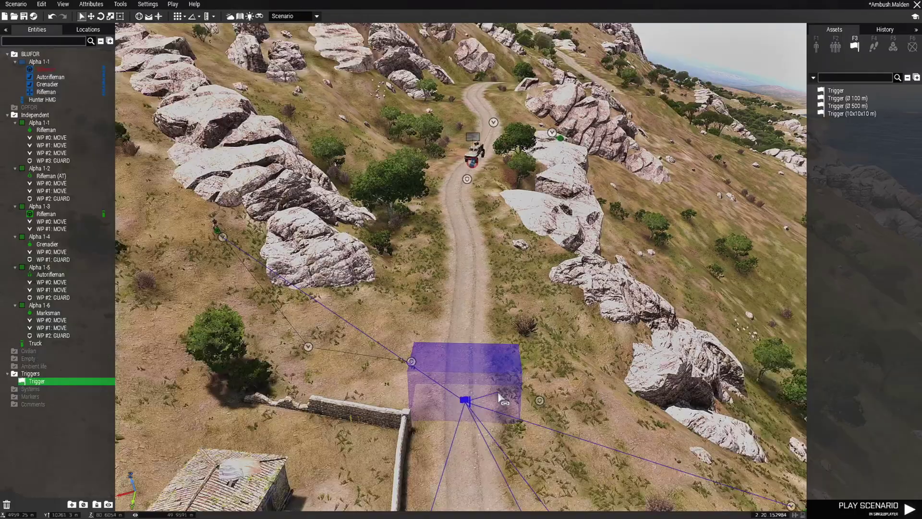
{"action": "key", "text": "w"}
{"action": "scroll", "coordinate": [501, 344], "scroll_direction": "up", "scroll_amount": 6}
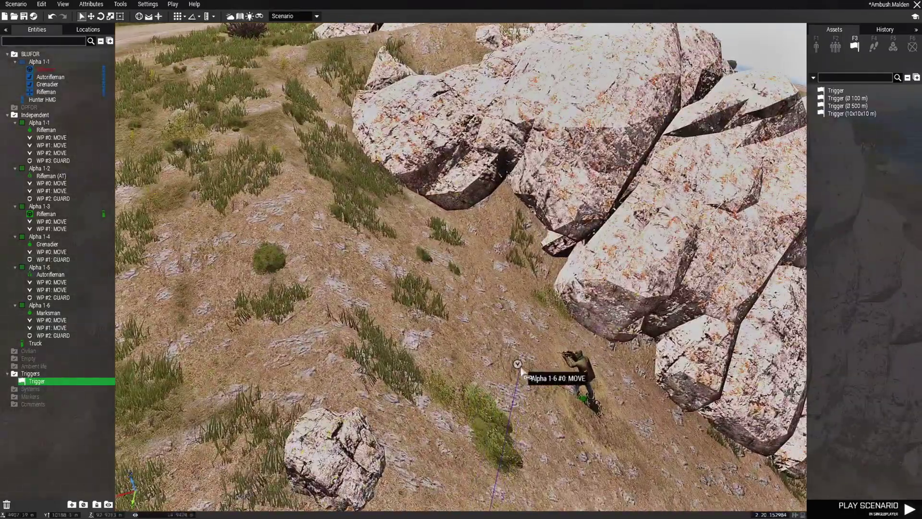
{"action": "left_click", "coordinate": [519, 368]}
- Look over the village and hillside to check the trigger's connections to each Independent unit's first Move waypoint
{"action": "scroll", "coordinate": [519, 396], "scroll_direction": "down", "scroll_amount": 6}
{"action": "right_click_drag", "start_coordinate": [518, 397], "coordinate": [157, 416]}
{"action": "scroll", "coordinate": [331, 317], "scroll_direction": "up", "scroll_amount": 6}
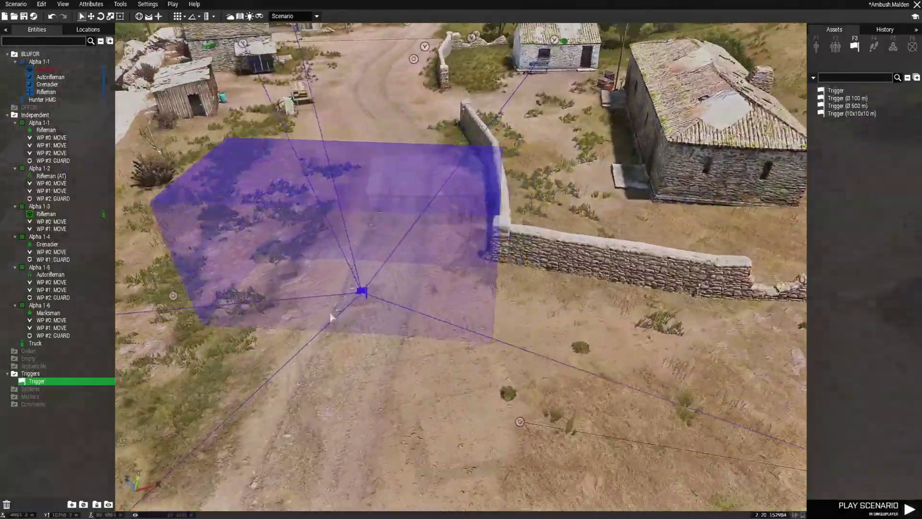
{"action": "key", "text": "w"}
{"action": "right_click_drag", "start_coordinate": [490, 264], "coordinate": [611, 249]}
{"action": "scroll", "coordinate": [471, 175], "scroll_direction": "up", "scroll_amount": 5}
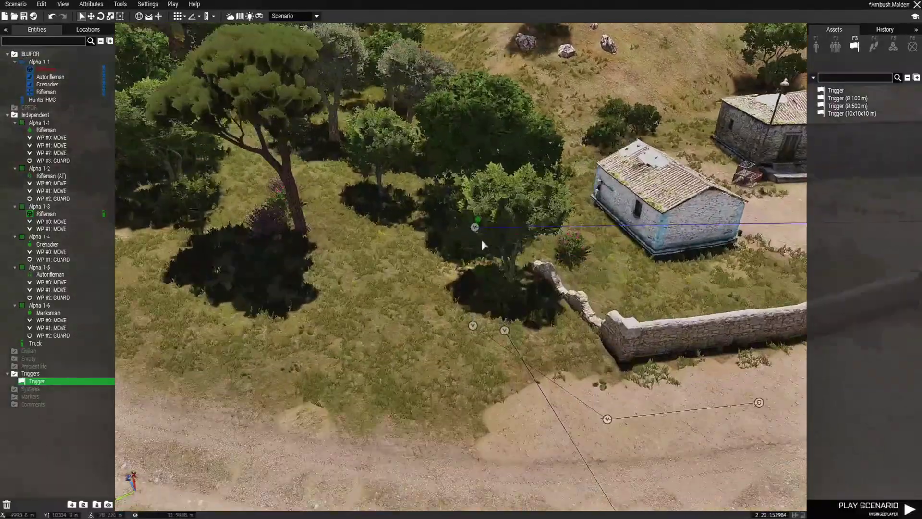
{"action": "scroll", "coordinate": [485, 237], "scroll_direction": "down", "scroll_amount": 2}
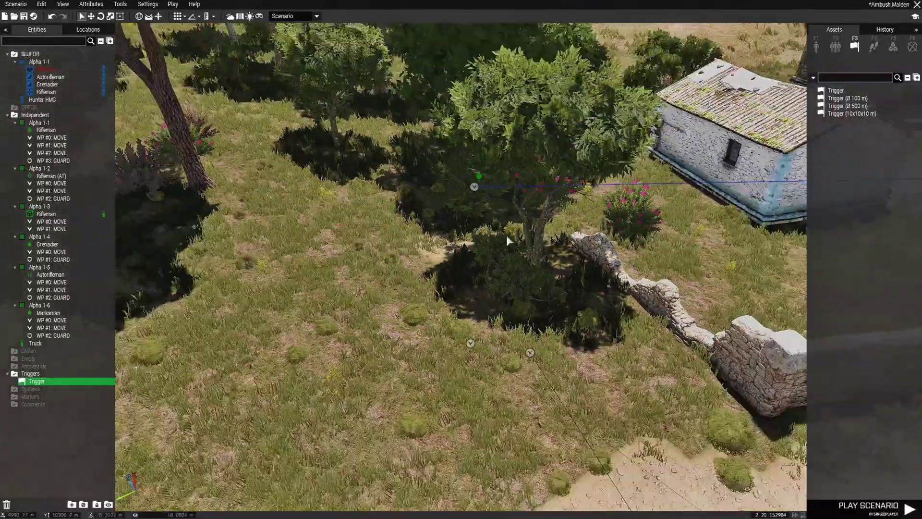
{"action": "right_click_drag", "start_coordinate": [597, 261], "coordinate": [307, 293]}
{"action": "key", "text": "w"}
{"action": "key", "text": "w"}
{"action": "key", "text": "d"}
{"action": "key", "text": "a"}
{"action": "key", "text": "w"}
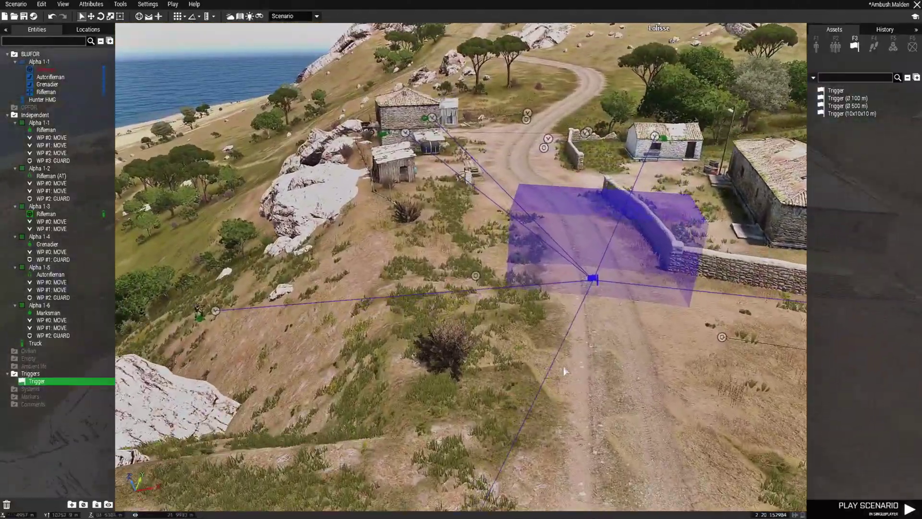
{"action": "key", "text": "d"}
{"action": "key", "text": "w"}
{"action": "left_click", "coordinate": [571, 400]}
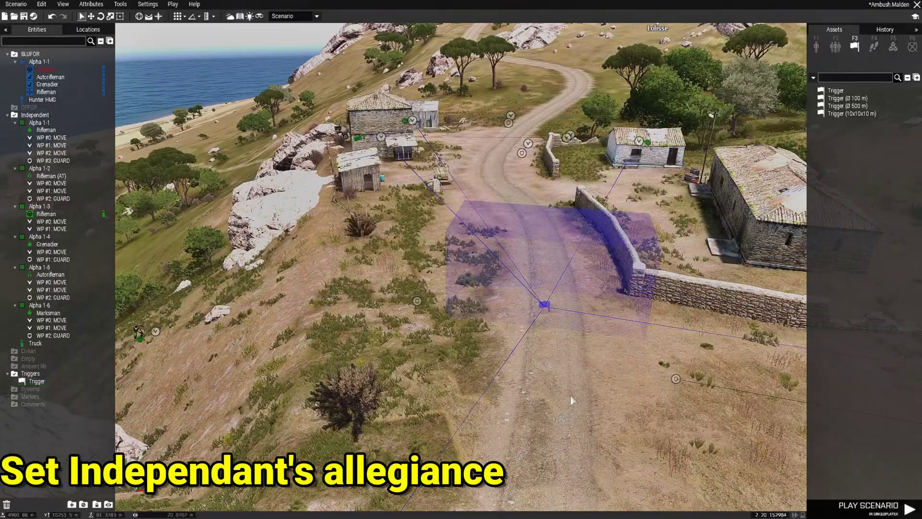
{"action": "key", "text": "d"}
{"action": "mouse_move", "coordinate": [572, 398]}
{"action": "right_mouse_down"}
{"action": "mouse_move", "coordinate": [586, 395]}
{"action": "mouse_move", "coordinate": [578, 399]}
{"action": "right_mouse_up"}
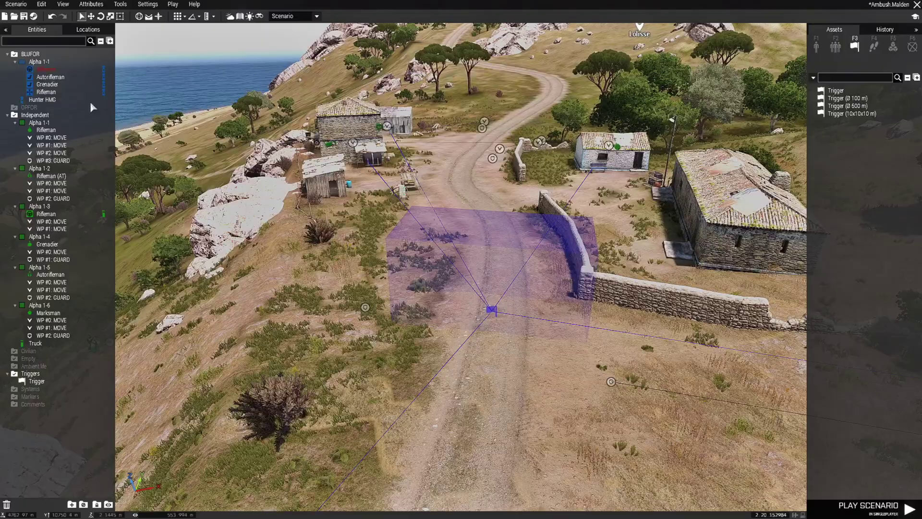
- Set the Independents Allegiance to hostile toward BLUFOR in the scenario's general attributes
{"action": "left_click", "coordinate": [90, 4]}
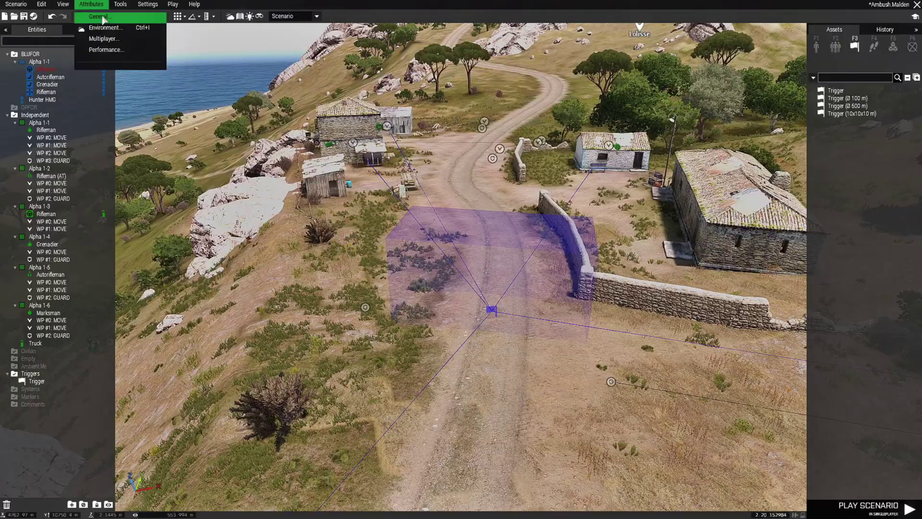
{"action": "left_click", "coordinate": [101, 17]}
{"action": "mouse_move", "coordinate": [354, 345]}
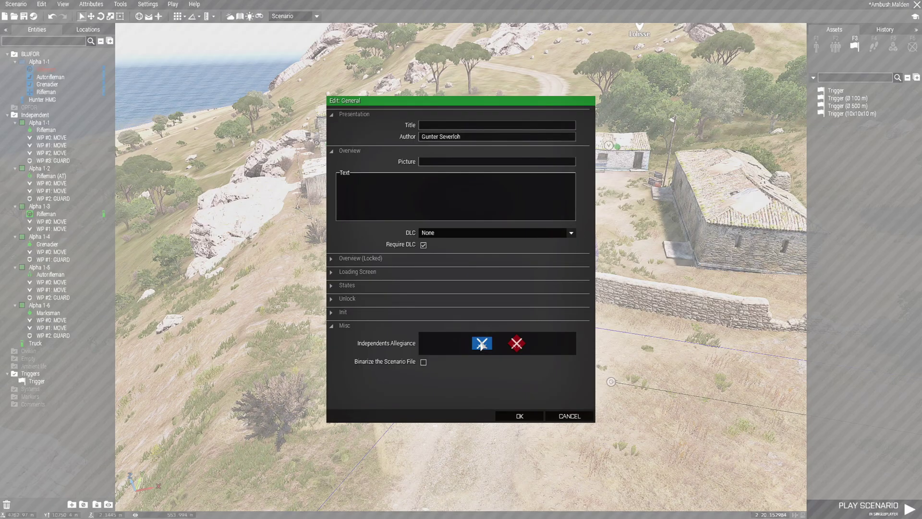
{"action": "left_click", "coordinate": [527, 417]}
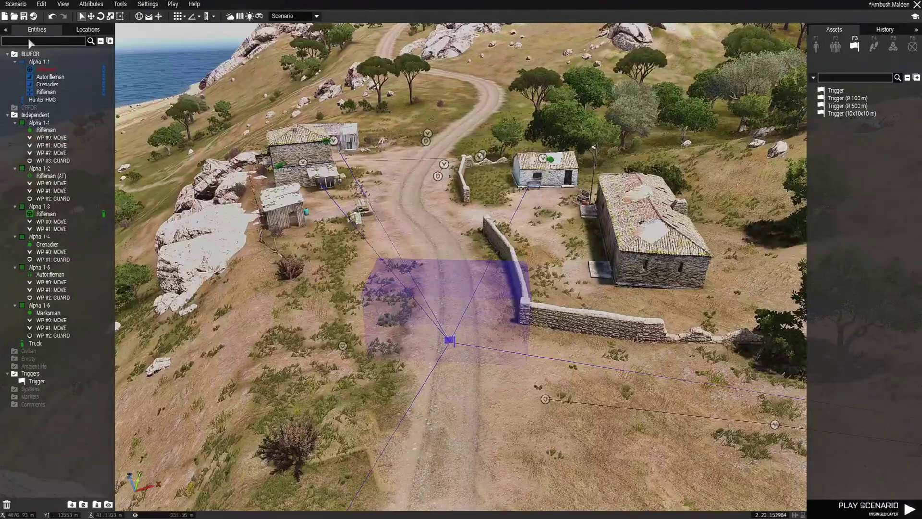
- Save the scenario and play it in singleplayer, using the external view of the Hunter HMG
{"action": "left_click", "coordinate": [24, 17]}
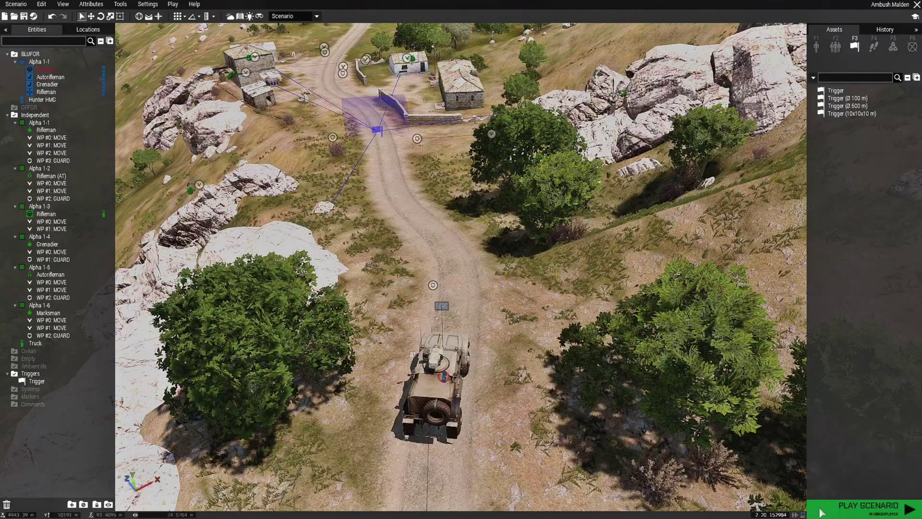
{"action": "left_click", "coordinate": [821, 513]}
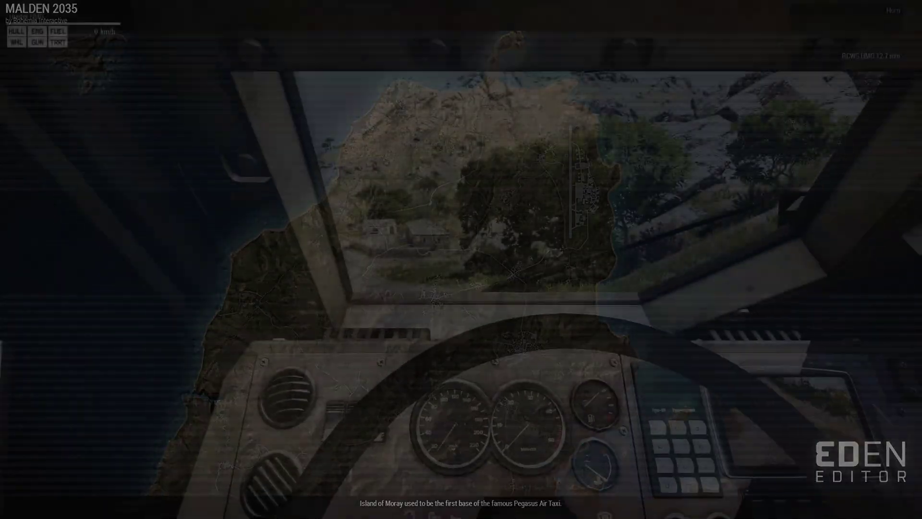
{"action": "key", "text": "KP_Enter"}
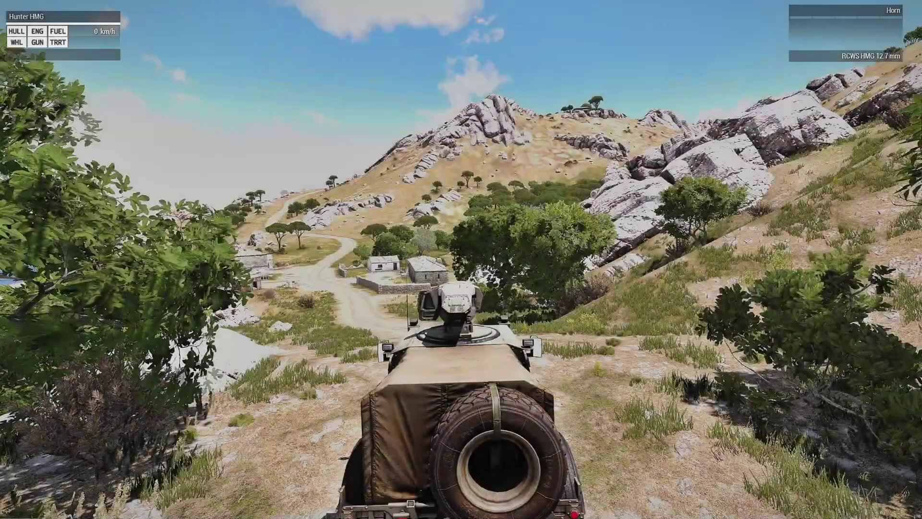
- Drive the Hunter HMG down the dirt road through the trigger area beside the stone wall, stop there and return fire
{"action": "key", "text": "w"}
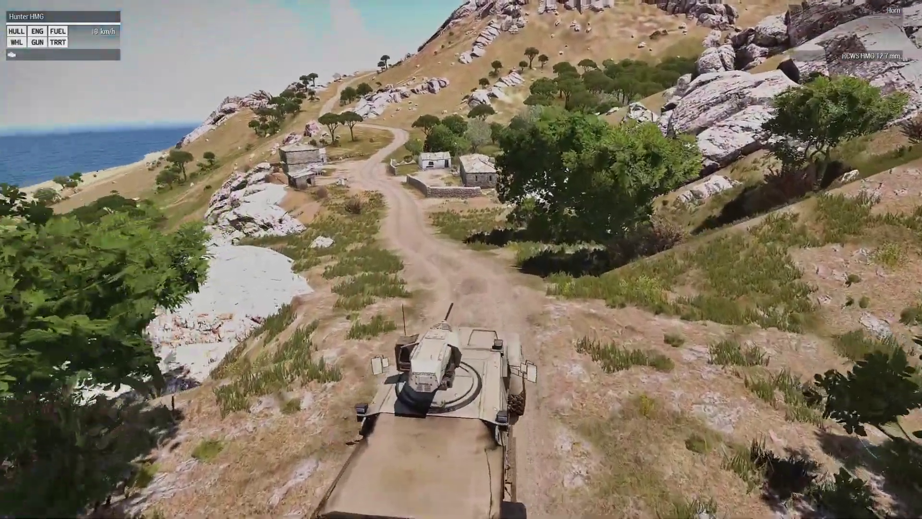
{"action": "key", "text": "a"}
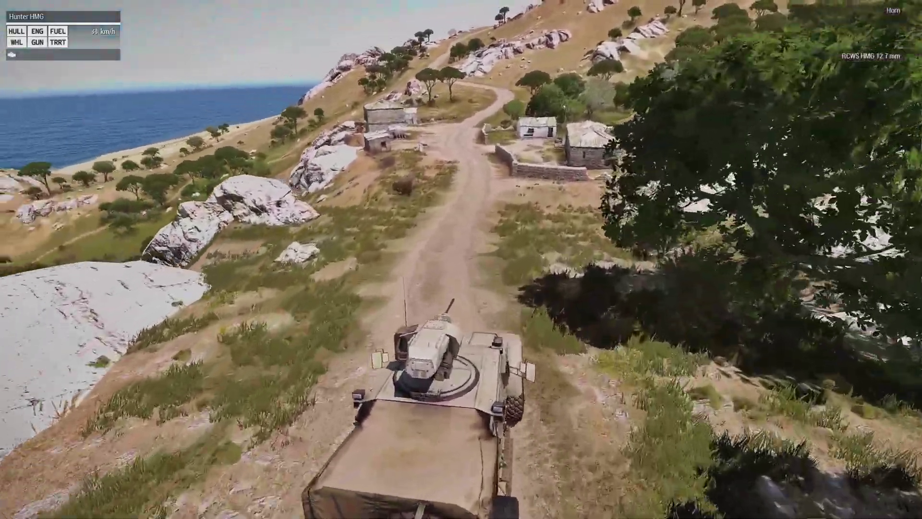
{"action": "key", "text": "w"}
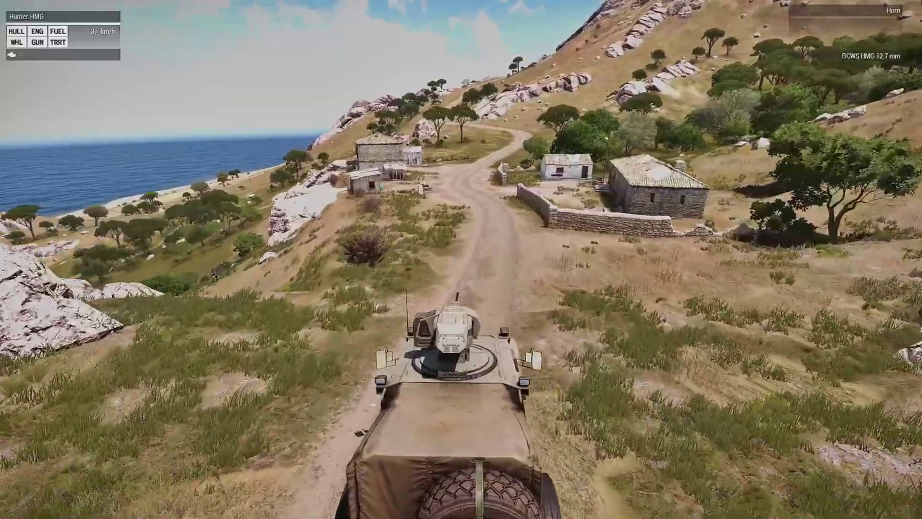
{"action": "key", "text": "w"}
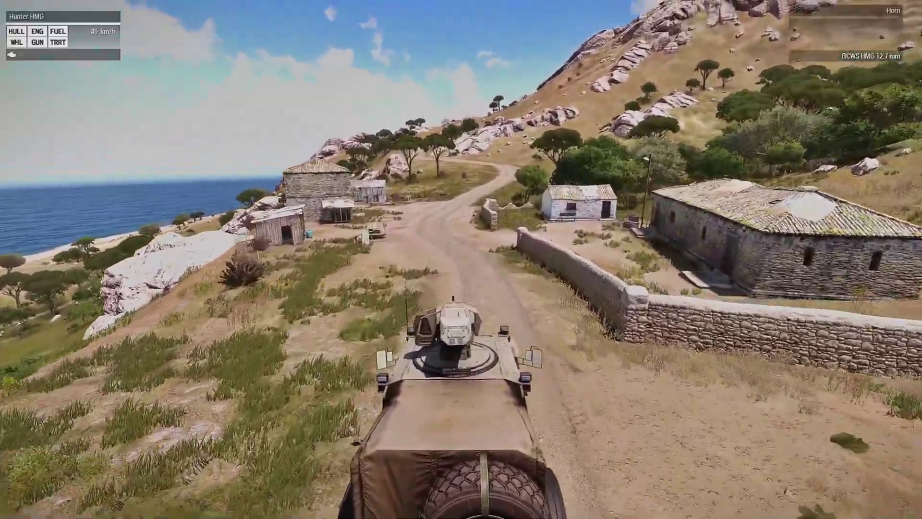
{"action": "key", "text": "s"}
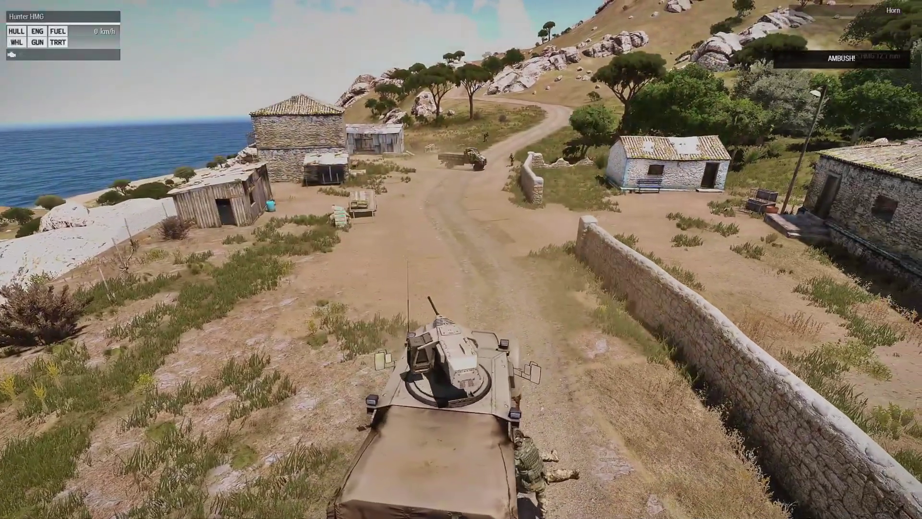
{"action": "left_click", "coordinate": [461, 259]}
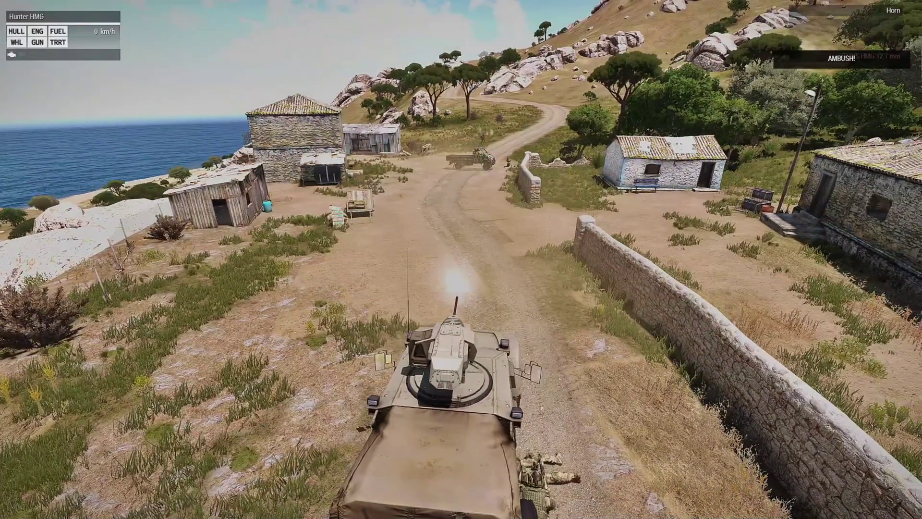
- Pause the mission, switch to the spectator camera and observe the ambush around the Hunter HMG and the village
{"action": "key", "text": "Escape"}
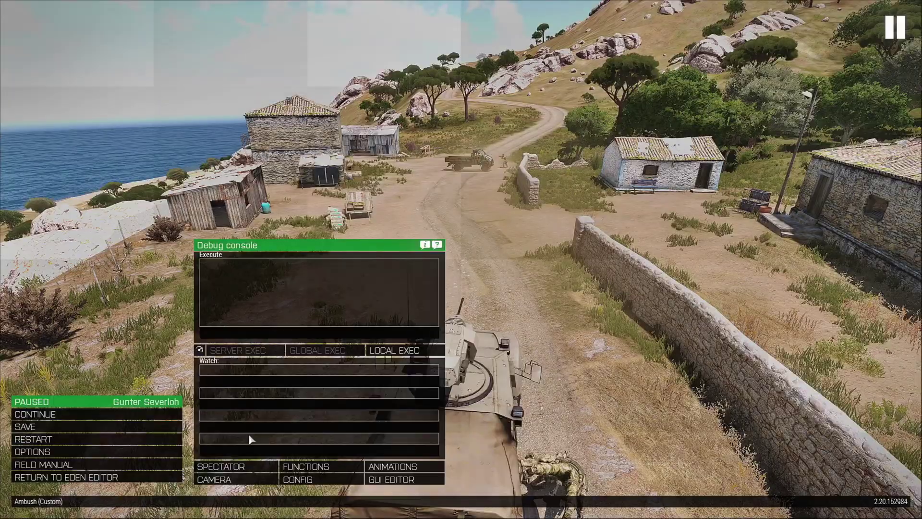
{"action": "left_click", "coordinate": [247, 466]}
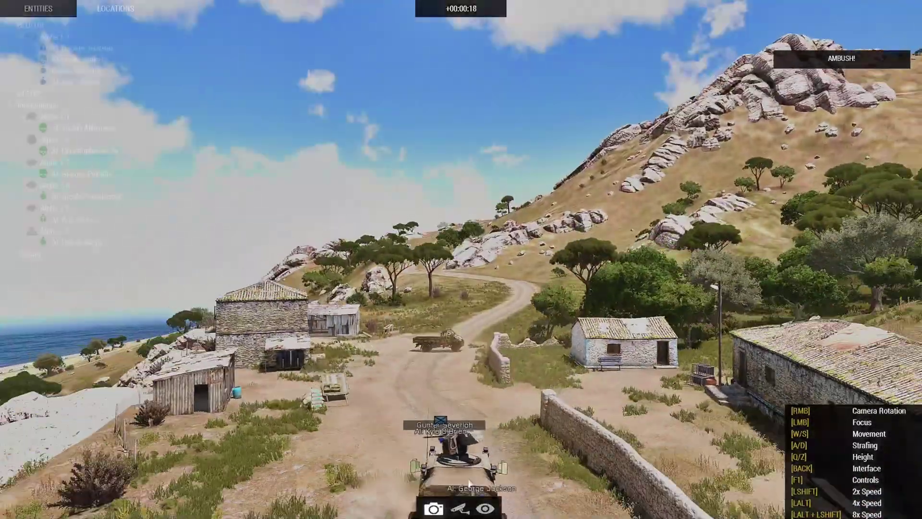
{"action": "right_click_drag", "start_coordinate": [470, 484], "coordinate": [406, 514]}
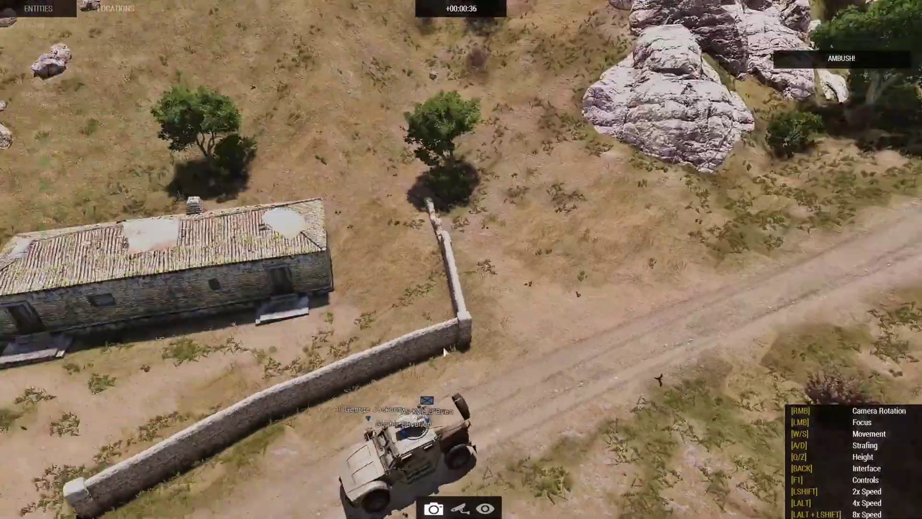
{"action": "right_click_drag", "start_coordinate": [445, 352], "coordinate": [338, 340]}
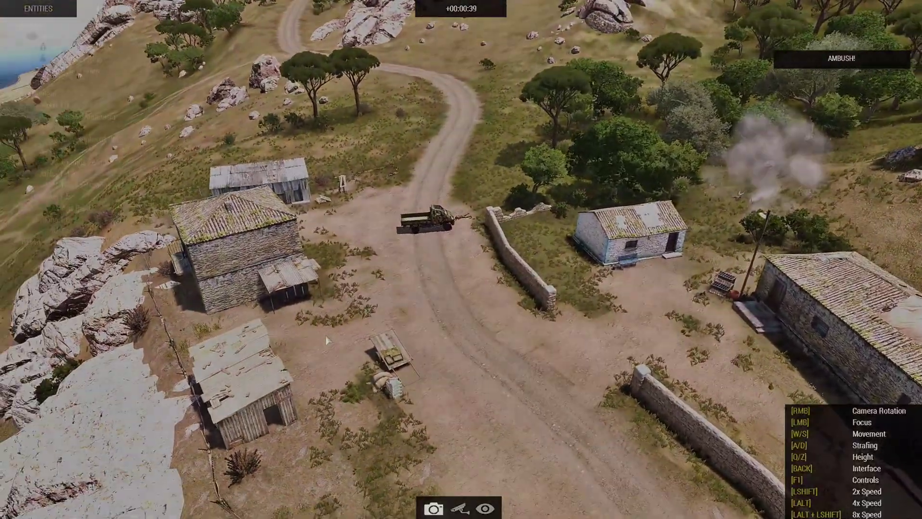
{"action": "key", "text": "w"}
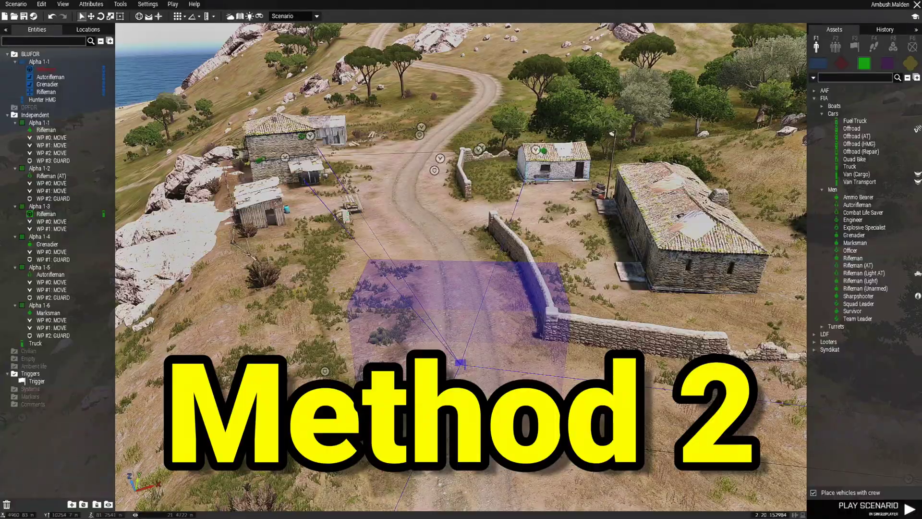
- In the editor's map view, remove the trigger's waypoint activation connection from the first Move waypoint of Alpha 1-2
{"action": "key", "text": "w"}
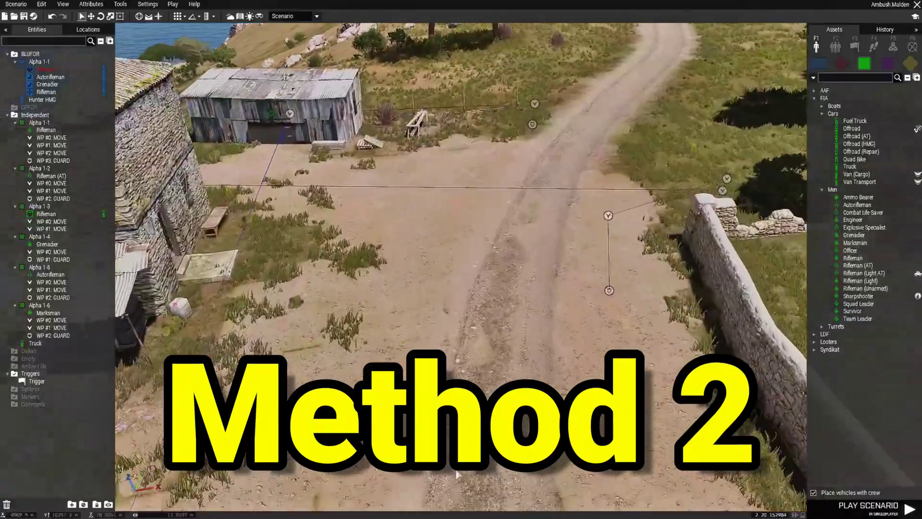
{"action": "right_click_drag", "start_coordinate": [459, 474], "coordinate": [378, 479]}
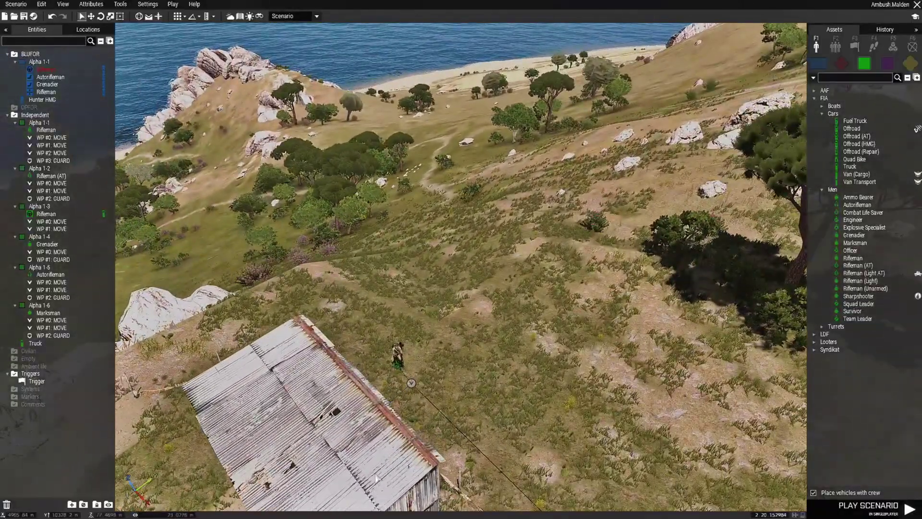
{"action": "key", "text": "m"}
{"action": "scroll", "coordinate": [461, 243], "scroll_direction": "up", "scroll_amount": 10}
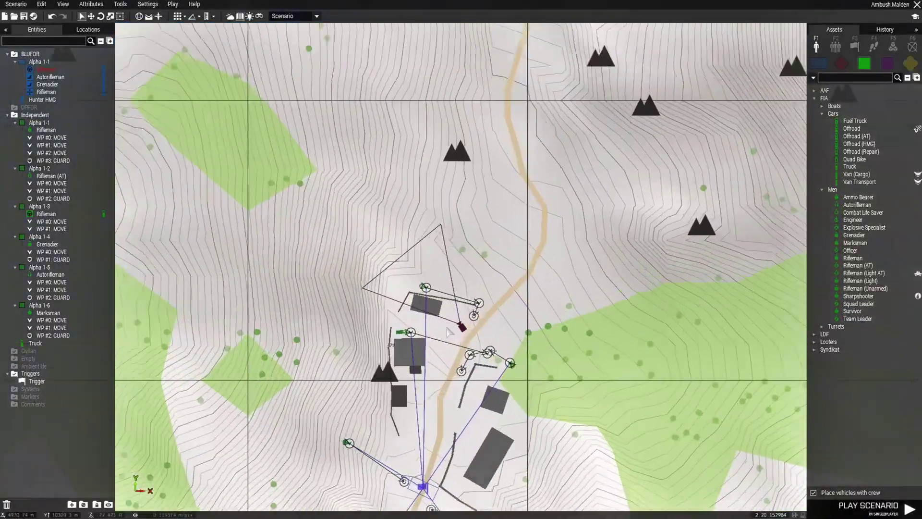
{"action": "scroll", "coordinate": [384, 239], "scroll_direction": "up", "scroll_amount": 3}
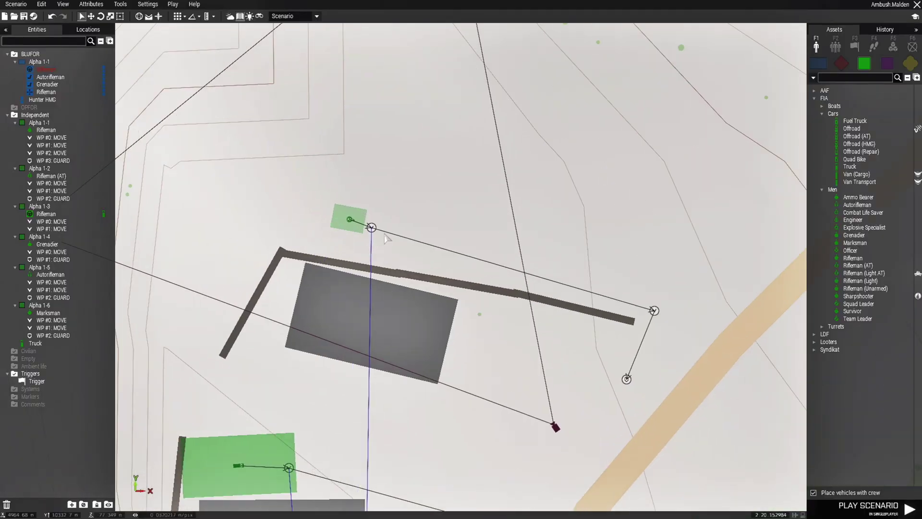
{"action": "right_click", "coordinate": [372, 228]}
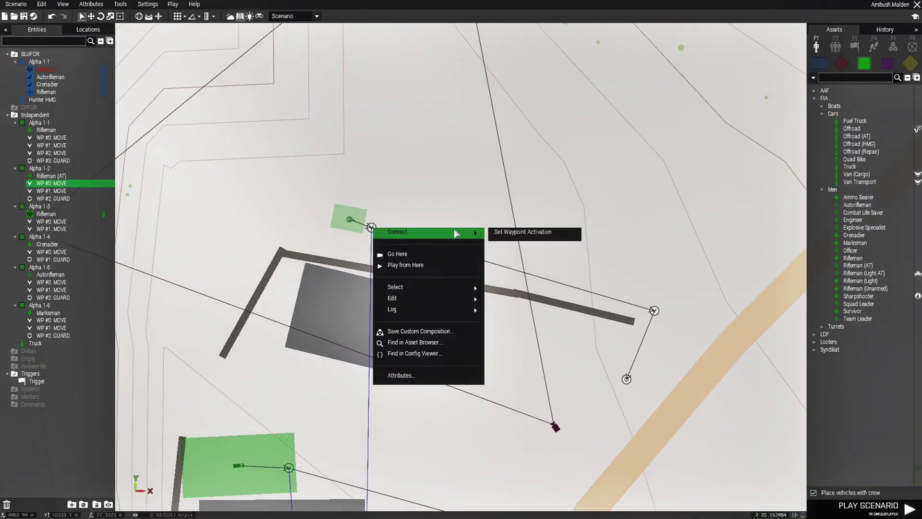
{"action": "left_click", "coordinate": [501, 234]}
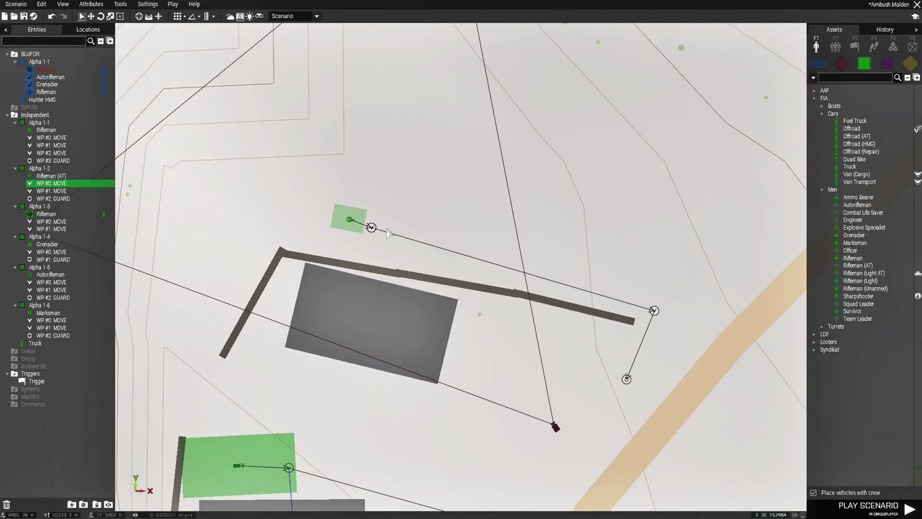
- Disconnect the trigger from the first Move waypoint of the Alpha 1-3 rifleman
{"action": "key", "text": "s"}
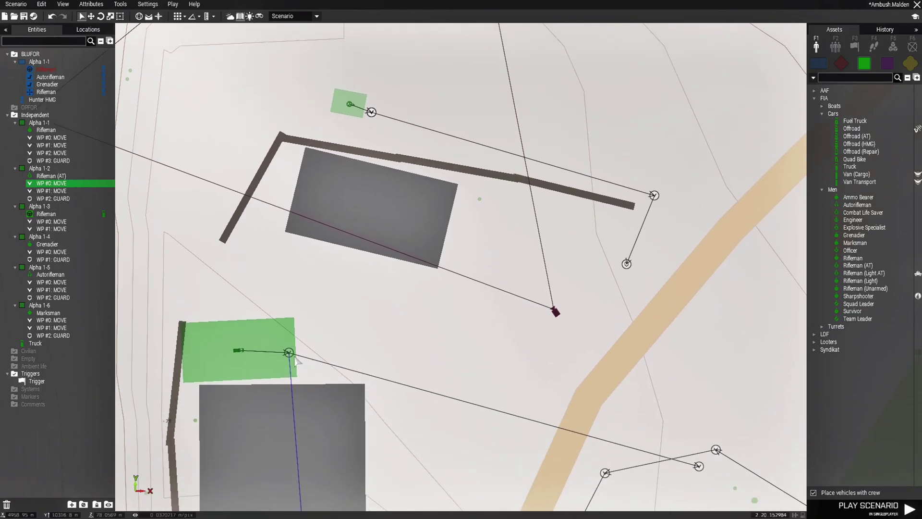
{"action": "right_click", "coordinate": [290, 355]}
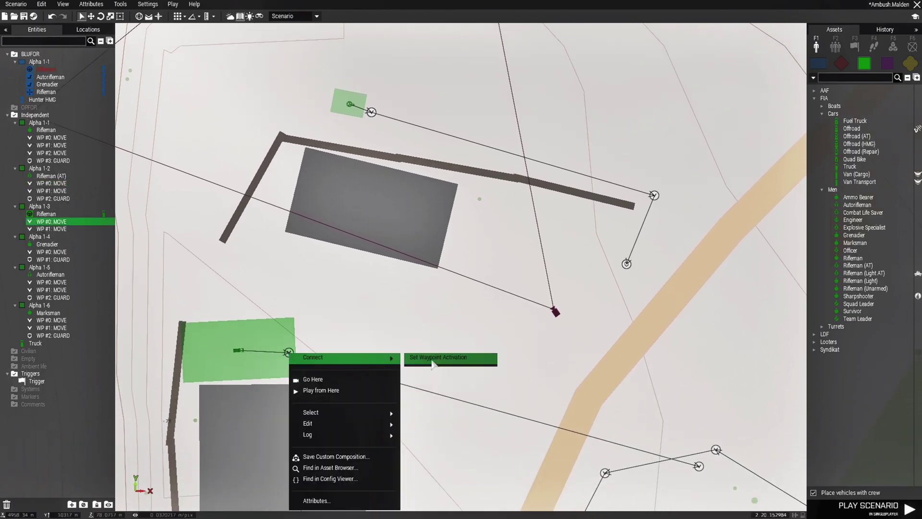
{"action": "left_click", "coordinate": [432, 361]}
- Remove the trigger connection from the first Move waypoint of Alpha 1-1 at the edge of the woods
{"action": "scroll", "coordinate": [402, 316], "scroll_direction": "down", "scroll_amount": 10}
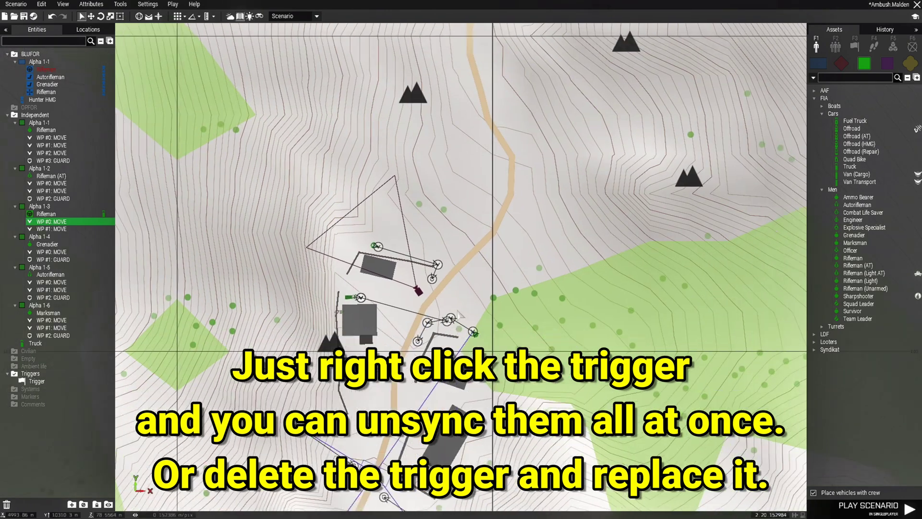
{"action": "scroll", "coordinate": [360, 248], "scroll_direction": "up", "scroll_amount": 12}
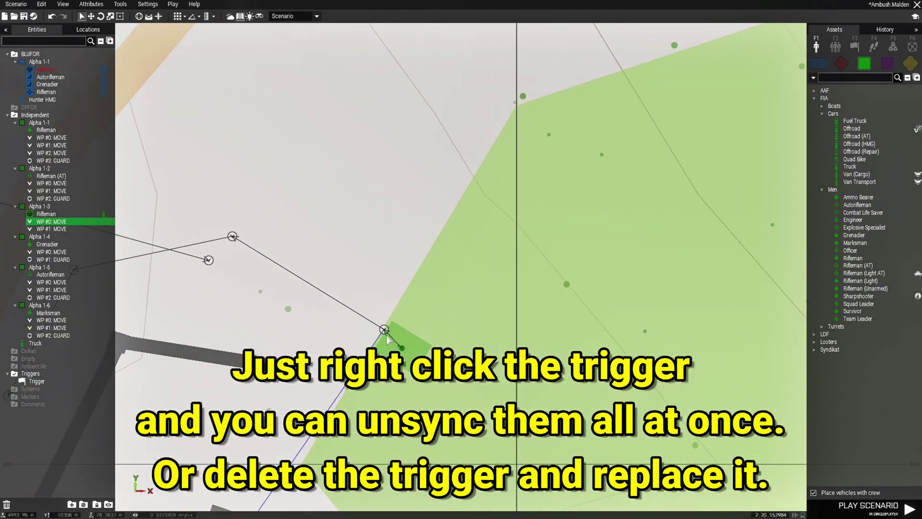
{"action": "right_click", "coordinate": [384, 331]}
{"action": "mouse_move", "coordinate": [432, 334]}
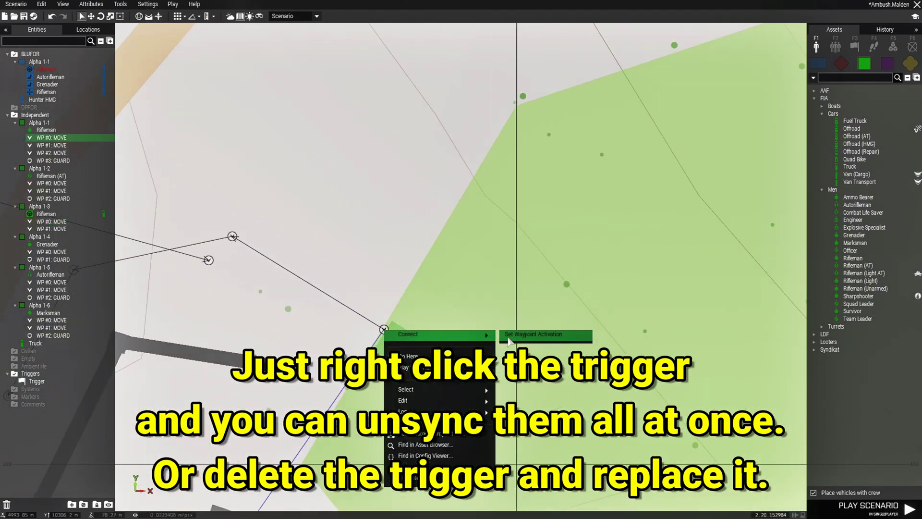
{"action": "left_click", "coordinate": [509, 340]}
- Detach the Alpha 1-4 grenadier's first Move waypoint from the trigger's waypoint activation
{"action": "scroll", "coordinate": [391, 389], "scroll_direction": "down", "scroll_amount": 7}
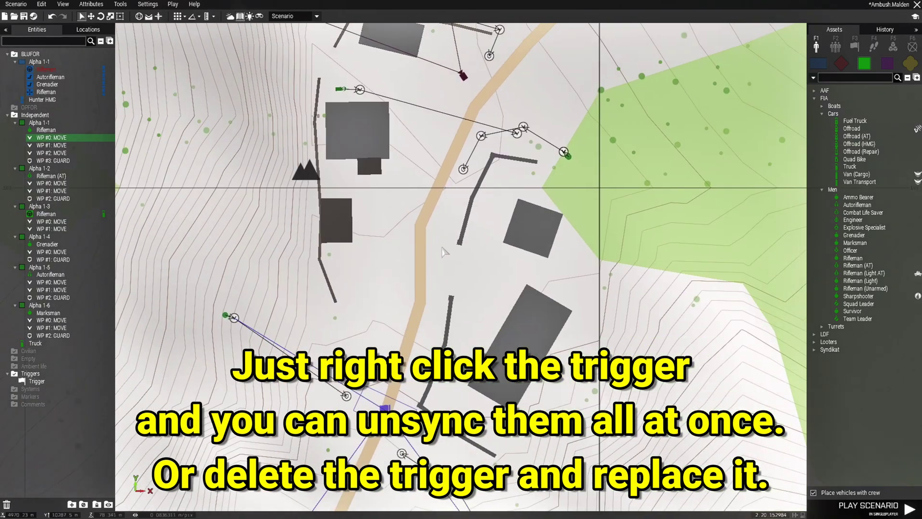
{"action": "right_click_drag", "start_coordinate": [443, 250], "coordinate": [532, 192]}
{"action": "scroll", "coordinate": [339, 277], "scroll_direction": "up", "scroll_amount": 4}
{"action": "scroll", "coordinate": [345, 240], "scroll_direction": "up", "scroll_amount": 2}
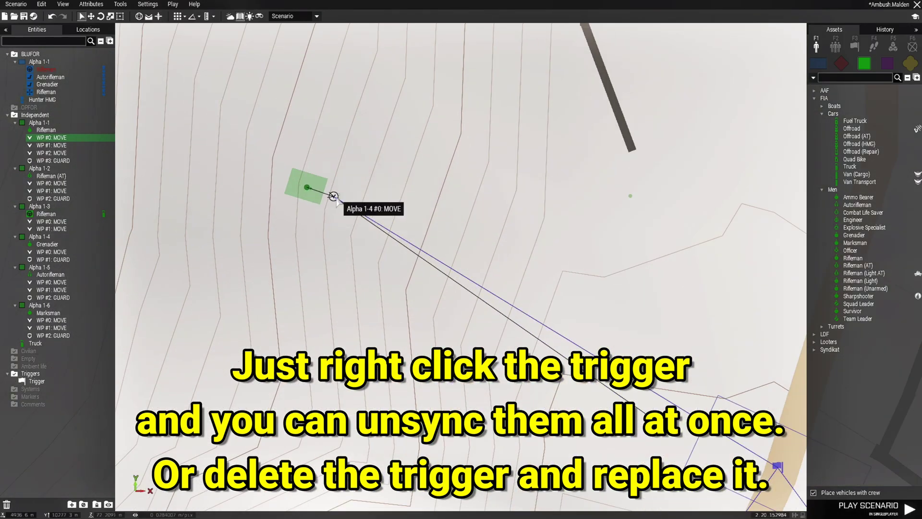
{"action": "right_click", "coordinate": [333, 197]}
{"action": "mouse_move", "coordinate": [384, 199]}
{"action": "left_click", "coordinate": [475, 205]}
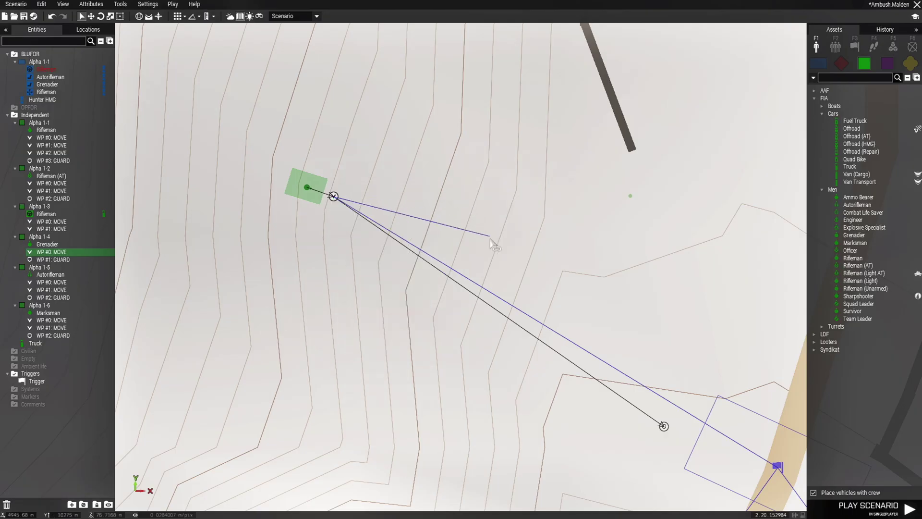
{"action": "left_click", "coordinate": [500, 241]}
- Disconnect the trigger from the first Move waypoint of the Alpha 1-5 autorifleman on the hillside
{"action": "scroll", "coordinate": [495, 246], "scroll_direction": "down", "scroll_amount": 3}
{"action": "right_click_drag", "start_coordinate": [552, 406], "coordinate": [228, 122]}
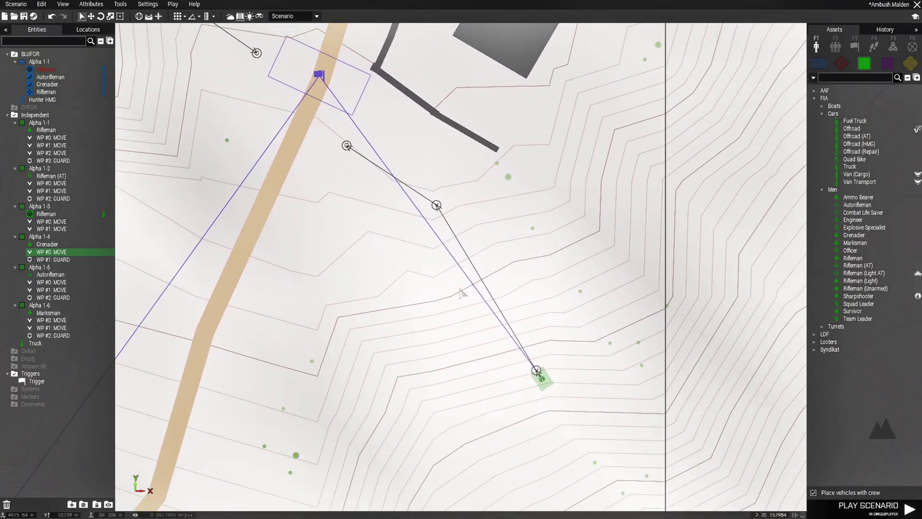
{"action": "scroll", "coordinate": [552, 354], "scroll_direction": "up", "scroll_amount": 3}
{"action": "left_click", "coordinate": [527, 377]}
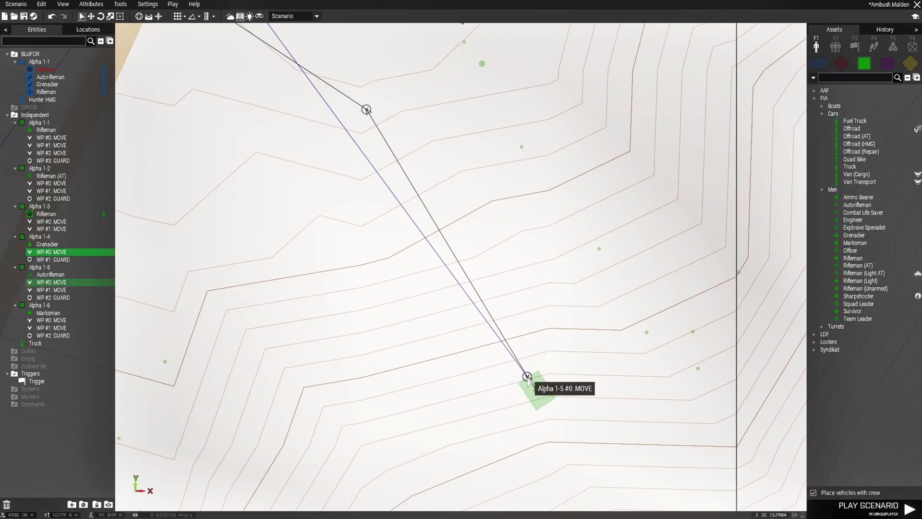
{"action": "right_click", "coordinate": [527, 377]}
{"action": "left_click", "coordinate": [626, 362]}
{"action": "left_click", "coordinate": [617, 340]}
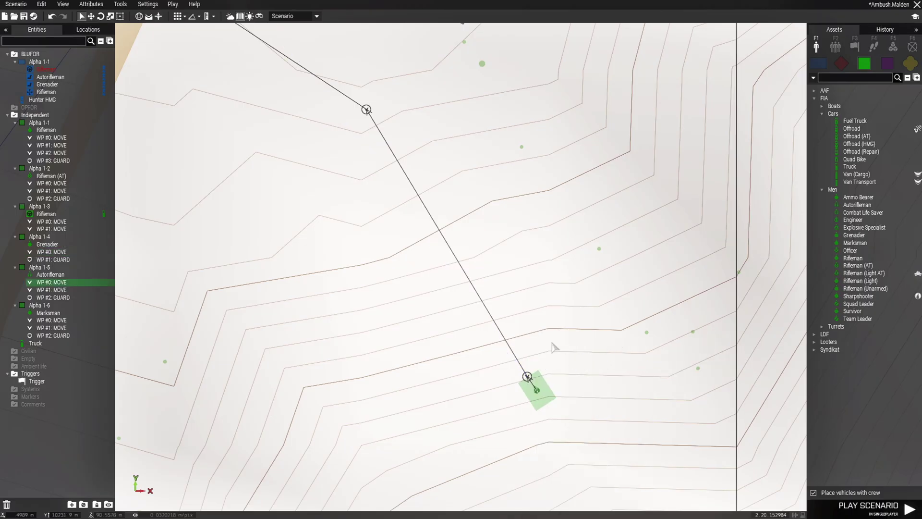
- Remove the trigger's waypoint activation connection from the first Move waypoint of the Alpha 1-6 marksman
{"action": "scroll", "coordinate": [552, 342], "scroll_direction": "down", "scroll_amount": 4}
{"action": "right_click_drag", "start_coordinate": [443, 338], "coordinate": [720, 140]}
{"action": "right_click_drag", "start_coordinate": [425, 402], "coordinate": [532, 205]}
{"action": "scroll", "coordinate": [355, 276], "scroll_direction": "up", "scroll_amount": 5}
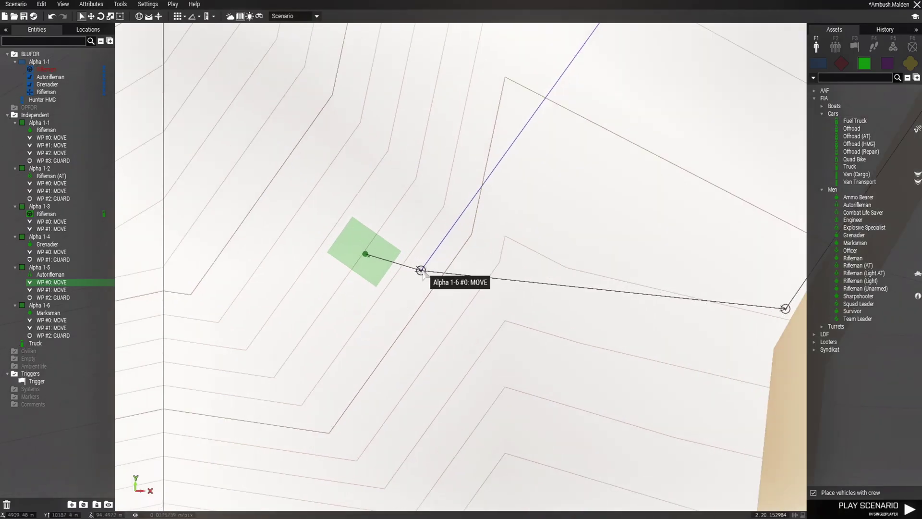
{"action": "left_click", "coordinate": [421, 271]}
{"action": "right_click", "coordinate": [421, 270]}
{"action": "mouse_move", "coordinate": [460, 270]}
{"action": "left_click", "coordinate": [561, 272]}
{"action": "left_click", "coordinate": [470, 231]}
{"action": "left_click", "coordinate": [502, 249]}
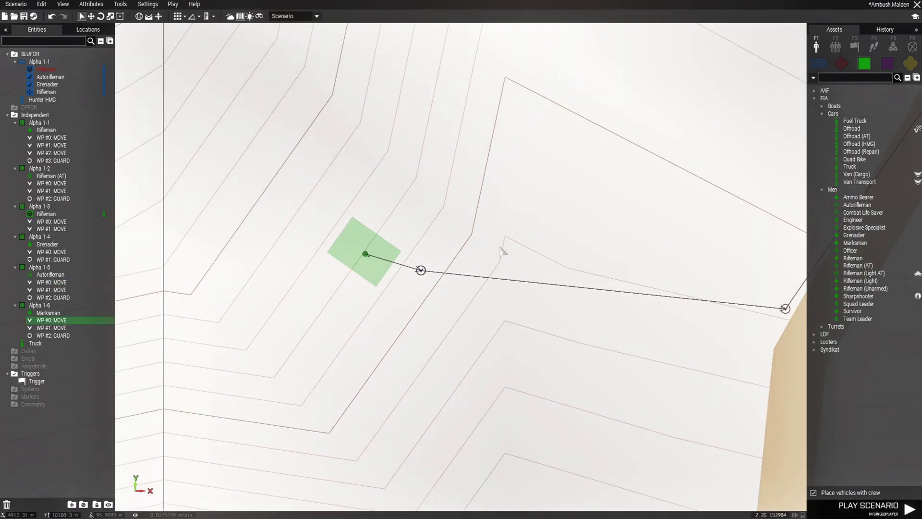
- Place a Show / Hide module from Object Modifiers beside the Independent soldier behind the walled building
{"action": "scroll", "coordinate": [517, 257], "scroll_direction": "down", "scroll_amount": 4}
{"action": "right_click_drag", "start_coordinate": [626, 216], "coordinate": [416, 397]}
{"action": "scroll", "coordinate": [417, 398], "scroll_direction": "down", "scroll_amount": 2}
{"action": "right_click_drag", "start_coordinate": [593, 149], "coordinate": [337, 491]}
{"action": "right_click_drag", "start_coordinate": [411, 214], "coordinate": [430, 302]}
{"action": "scroll", "coordinate": [379, 250], "scroll_direction": "up", "scroll_amount": 2}
{"action": "scroll", "coordinate": [361, 269], "scroll_direction": "up", "scroll_amount": 3}
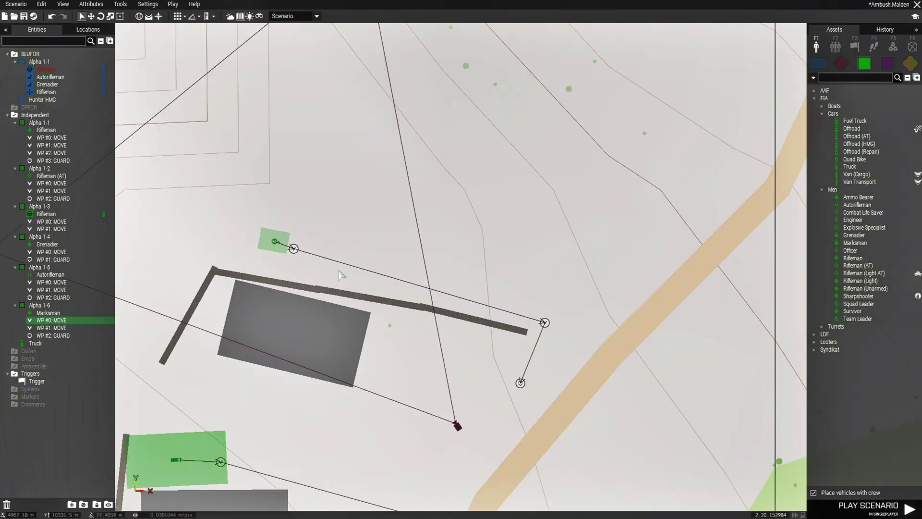
{"action": "key", "text": "d"}
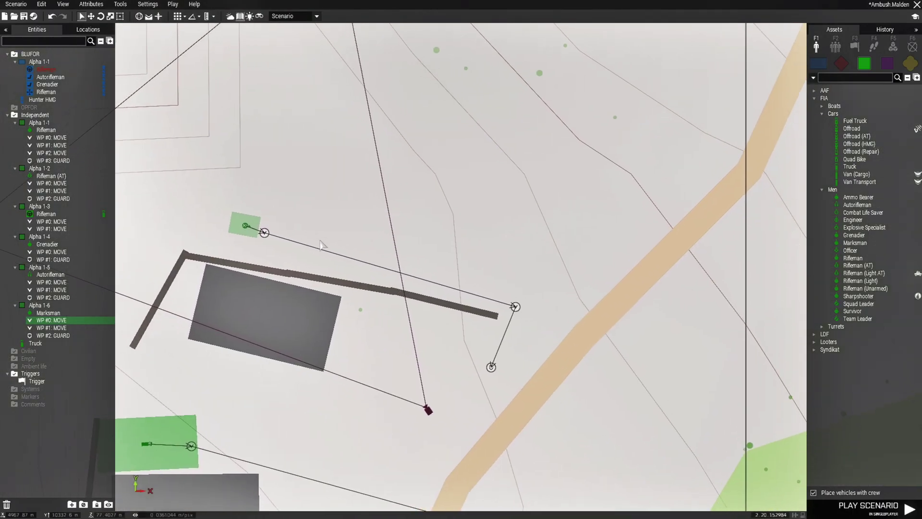
{"action": "scroll", "coordinate": [304, 246], "scroll_direction": "up", "scroll_amount": 4}
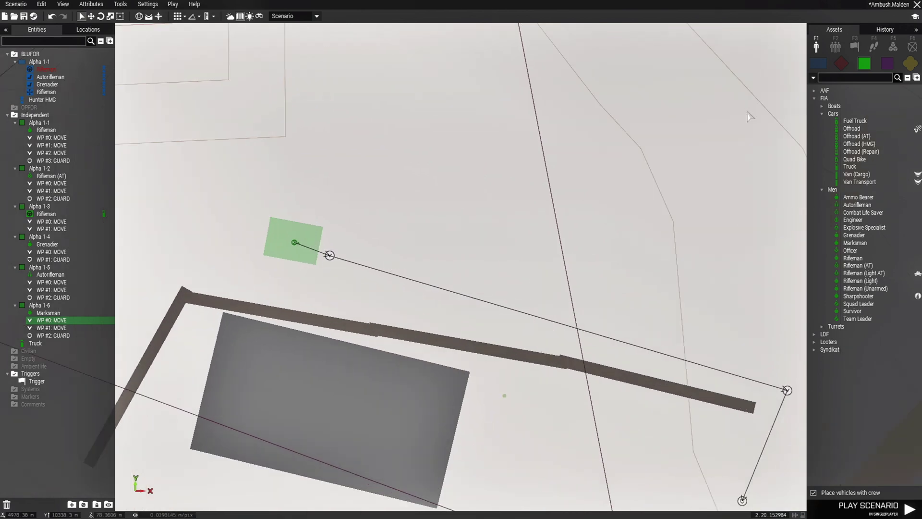
{"action": "left_click", "coordinate": [893, 46]}
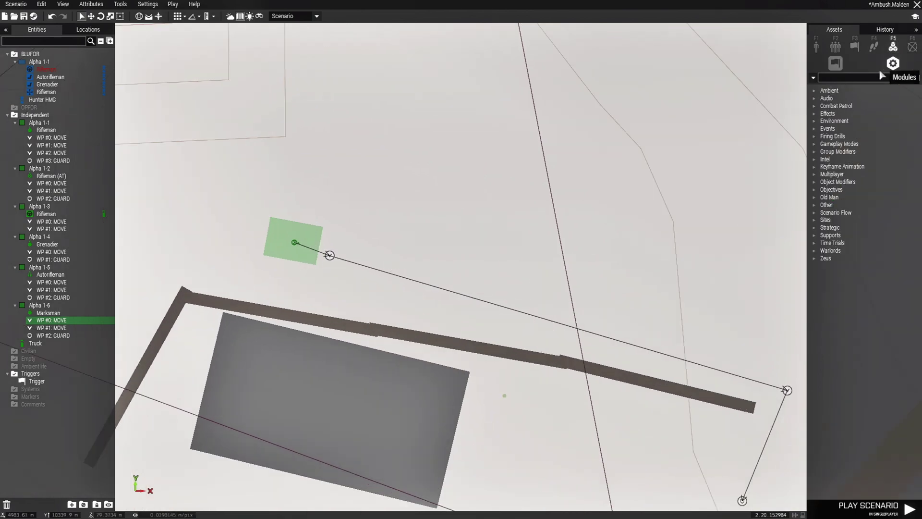
{"action": "left_click", "coordinate": [813, 183]}
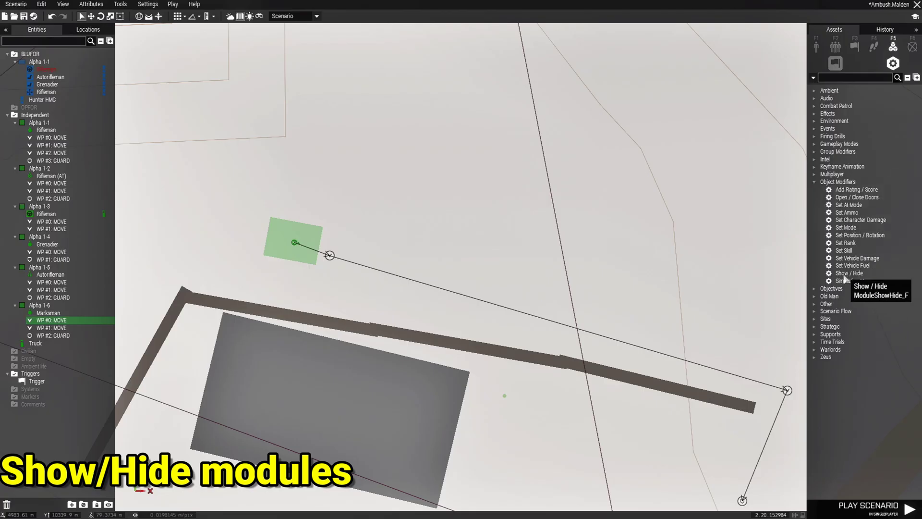
{"action": "left_click", "coordinate": [846, 274]}
{"action": "scroll", "coordinate": [326, 245], "scroll_direction": "up", "scroll_amount": 2}
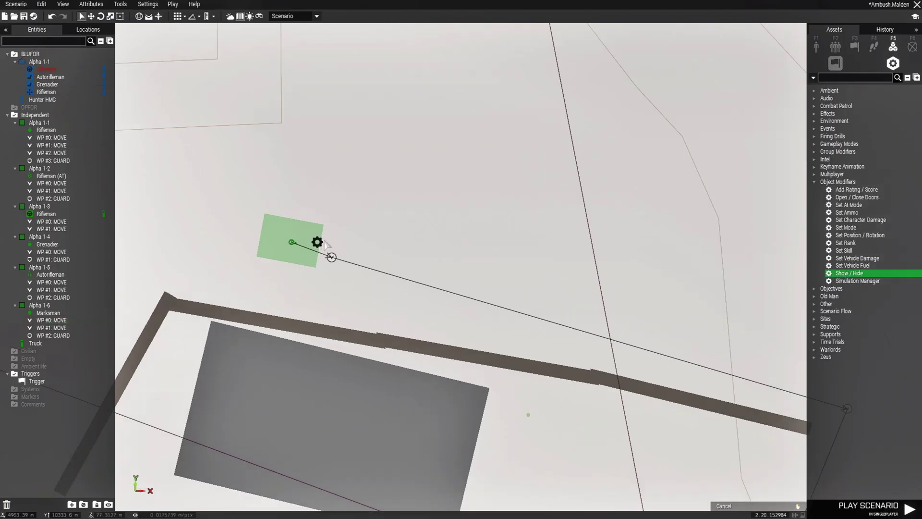
{"action": "scroll", "coordinate": [336, 249], "scroll_direction": "up", "scroll_amount": 2}
{"action": "left_click", "coordinate": [374, 234]}
{"action": "scroll", "coordinate": [377, 243], "scroll_direction": "up", "scroll_amount": 2}
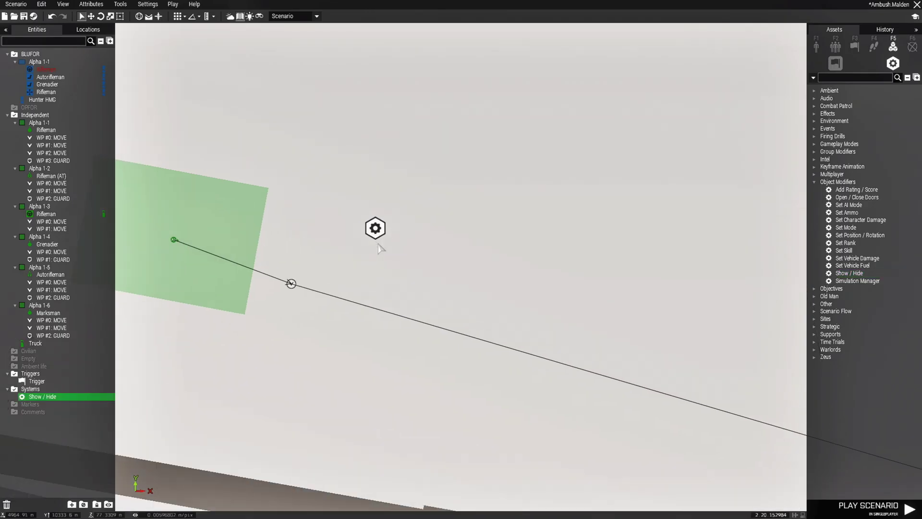
- Set the Show / Hide module to apply to synchronized objects only, with Hide units as its action
{"action": "double_click", "coordinate": [376, 228]}
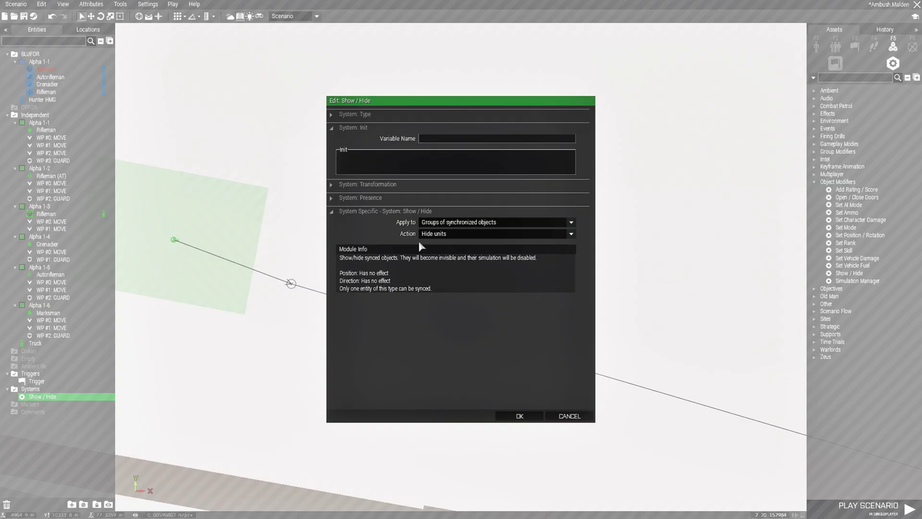
{"action": "left_click", "coordinate": [488, 223]}
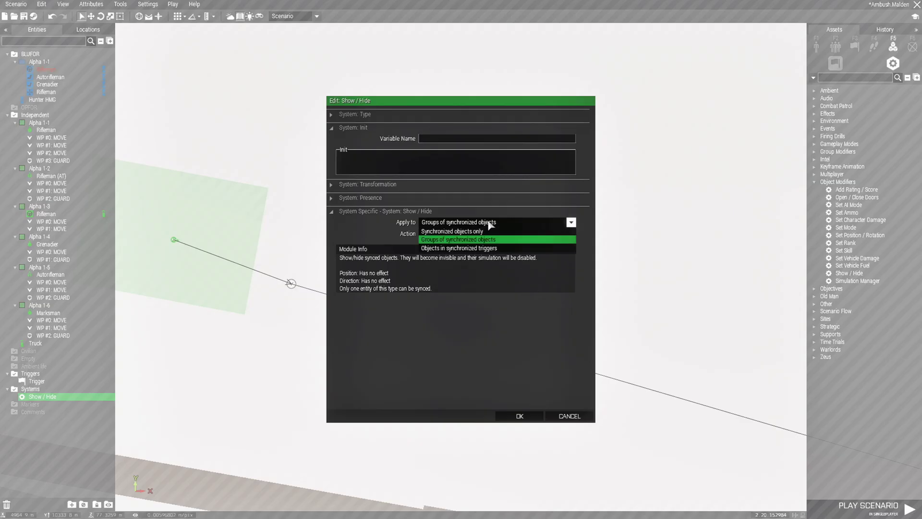
{"action": "left_click", "coordinate": [472, 231]}
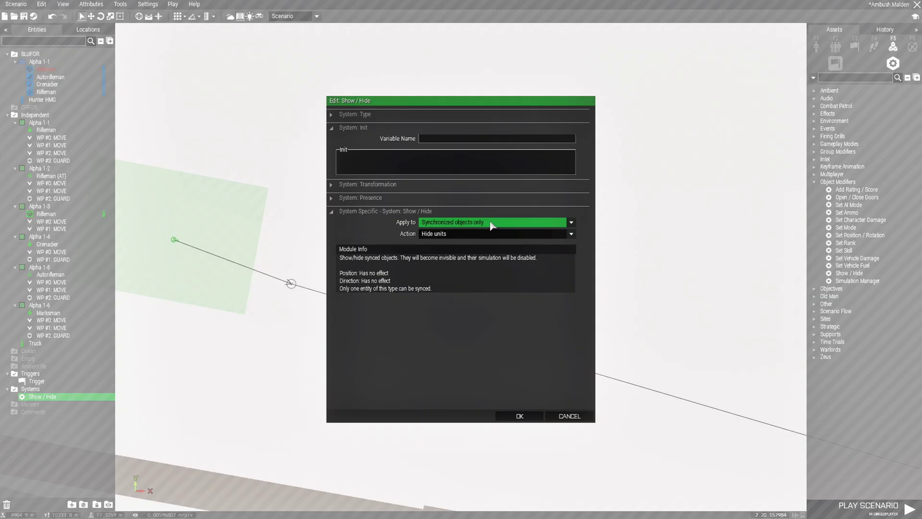
{"action": "left_click", "coordinate": [492, 224]}
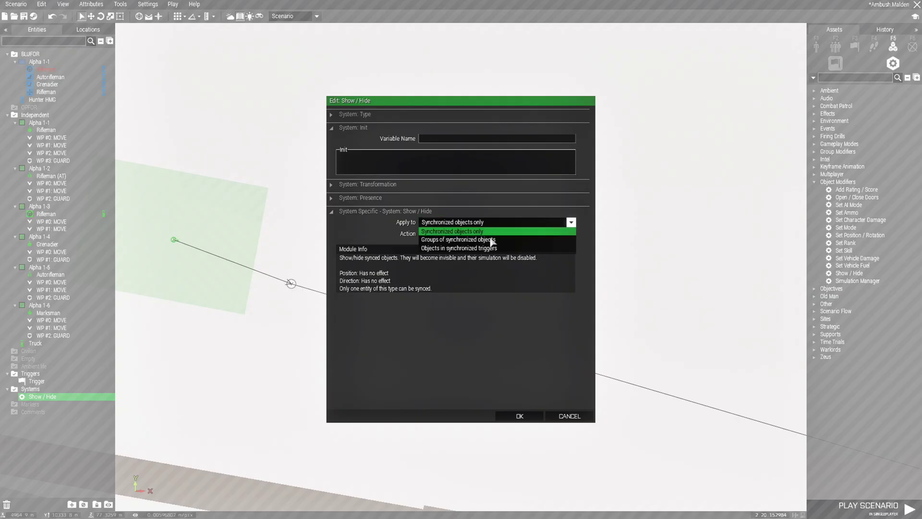
{"action": "left_click", "coordinate": [492, 240]}
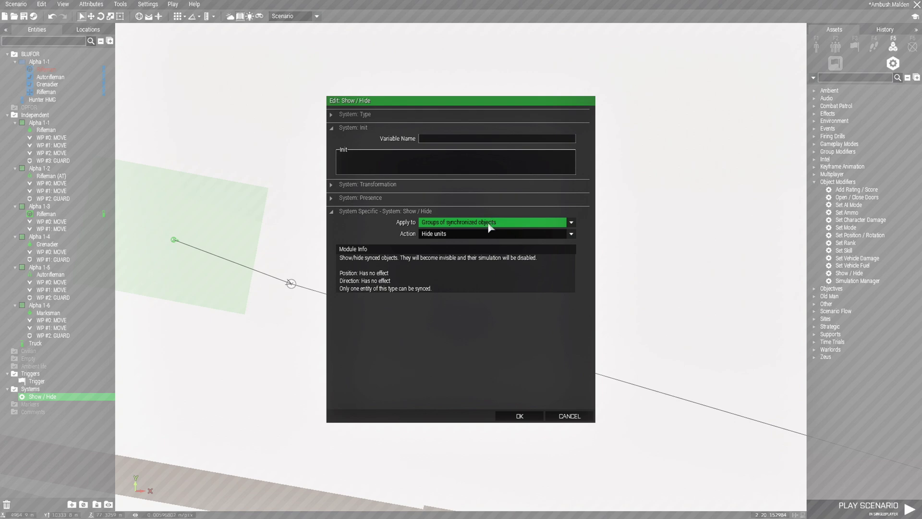
{"action": "left_click", "coordinate": [471, 224]}
{"action": "left_click", "coordinate": [471, 231]}
{"action": "left_click", "coordinate": [520, 416]}
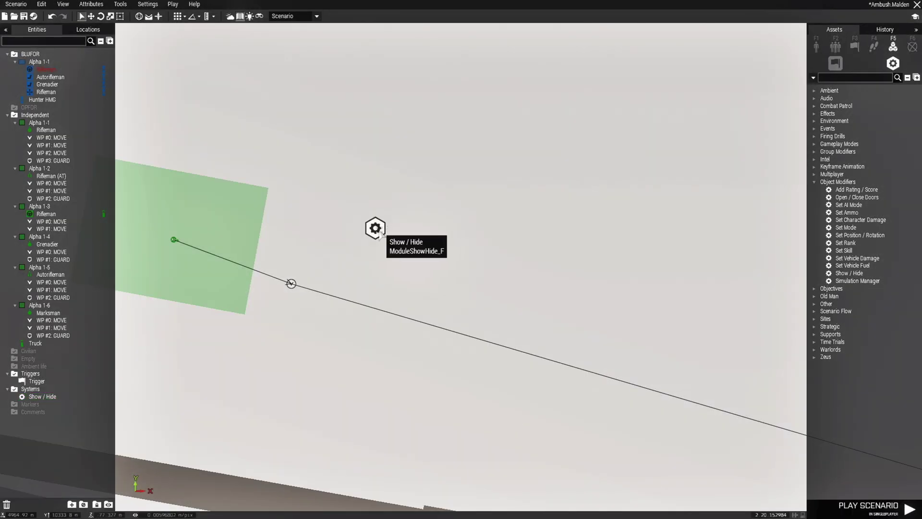
- Move the Show / Hide module slightly closer to the soldier and paste a copy just above it
{"action": "left_click_drag", "start_coordinate": [375, 229], "coordinate": [353, 245]}
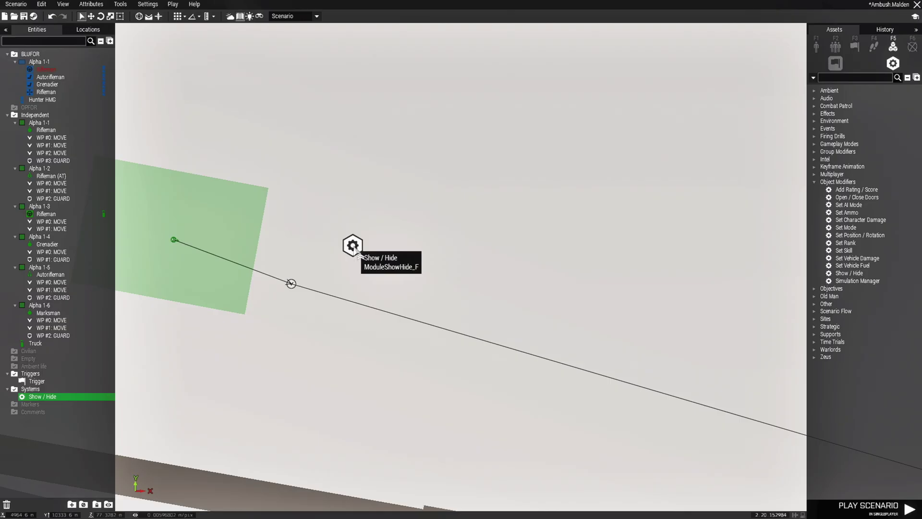
{"action": "key", "text": "ctrl+v"}
{"action": "left_click_drag", "start_coordinate": [415, 217], "coordinate": [378, 212]}
- Change the copied Show / Hide module's action to Show units
{"action": "double_click", "coordinate": [378, 212]}
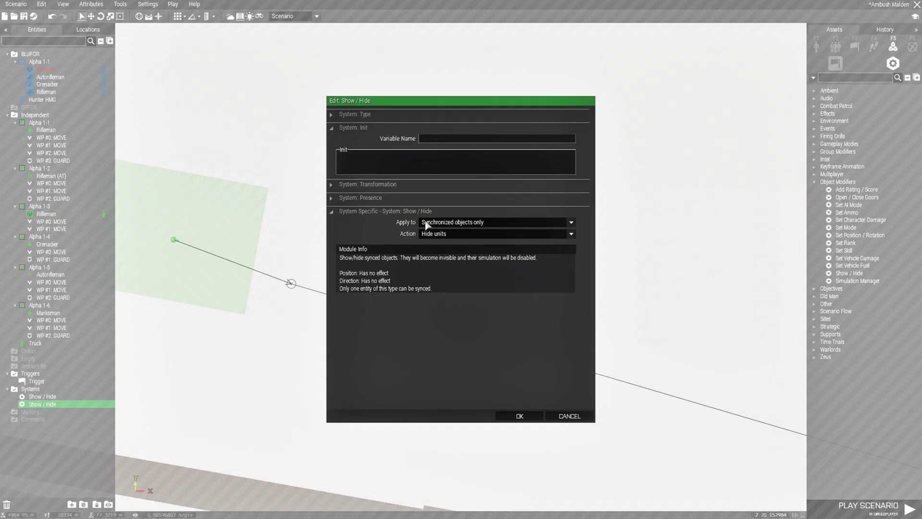
{"action": "left_click", "coordinate": [459, 233]}
{"action": "left_click", "coordinate": [460, 244]}
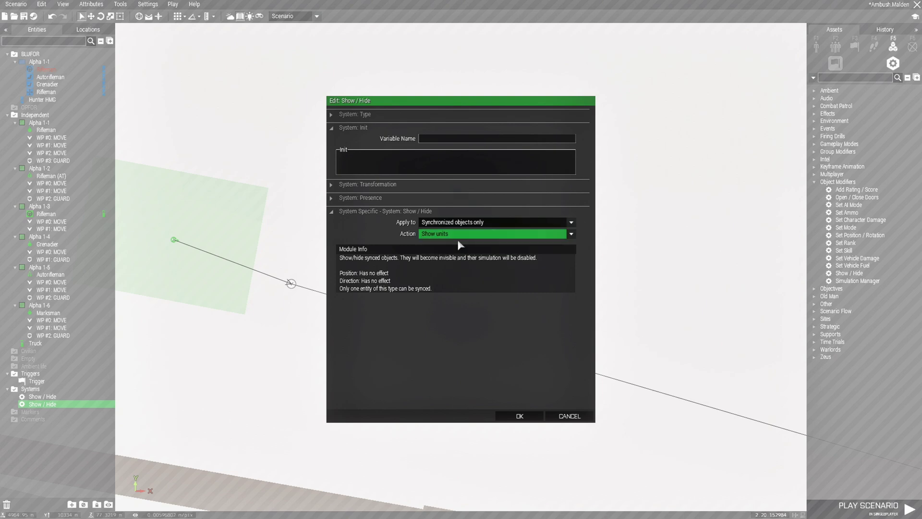
{"action": "left_click", "coordinate": [517, 416]}
{"action": "left_click", "coordinate": [432, 291]}
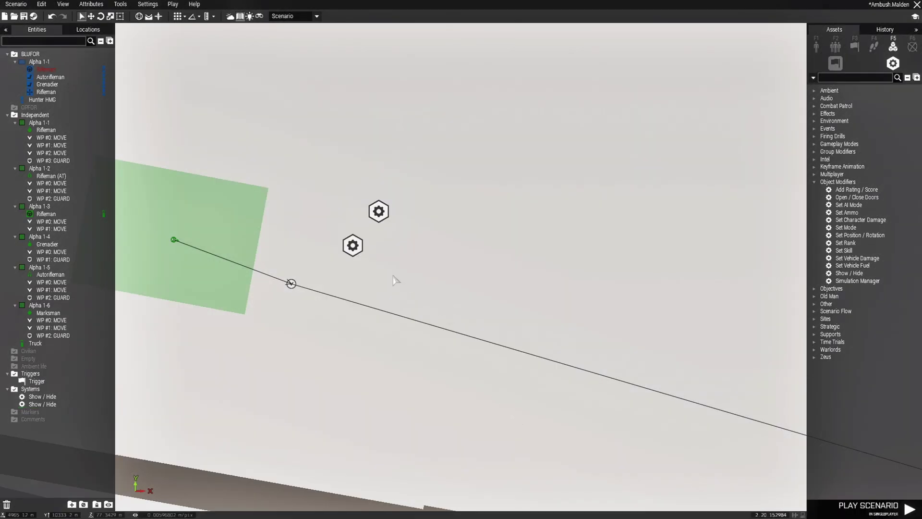
- Move both Show / Hide modules together next to the soldier's first Move waypoint
{"action": "scroll", "coordinate": [394, 274], "scroll_direction": "up", "scroll_amount": 3}
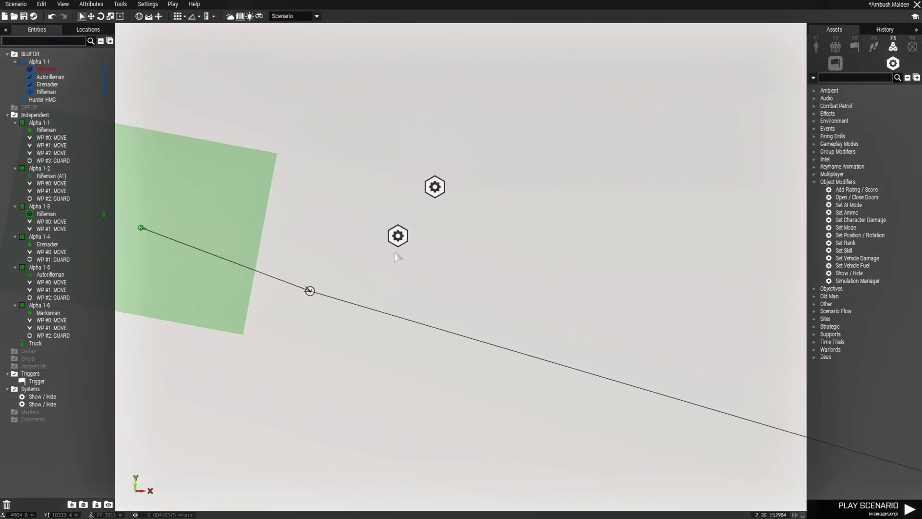
{"action": "left_click_drag", "start_coordinate": [384, 257], "coordinate": [474, 149]}
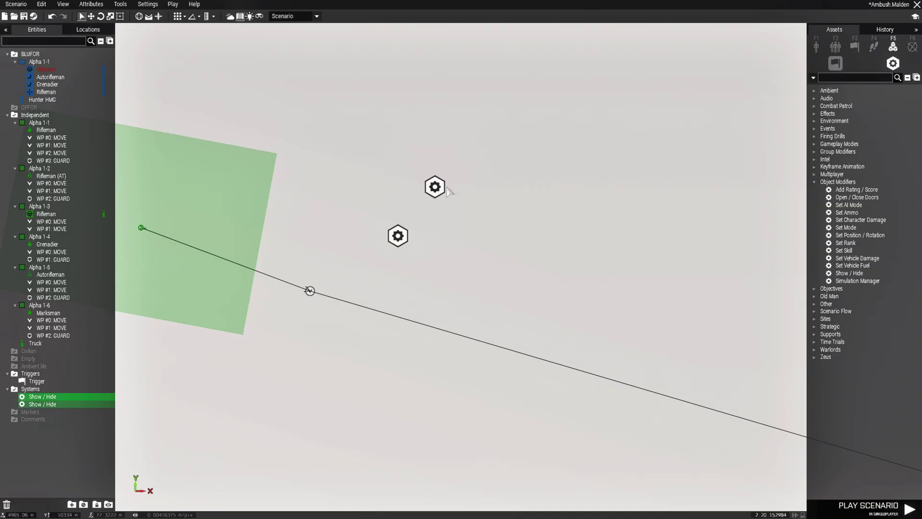
{"action": "left_click_drag", "start_coordinate": [435, 189], "coordinate": [457, 246], "text": "shift"}
{"action": "left_click_drag", "start_coordinate": [435, 186], "coordinate": [280, 306]}
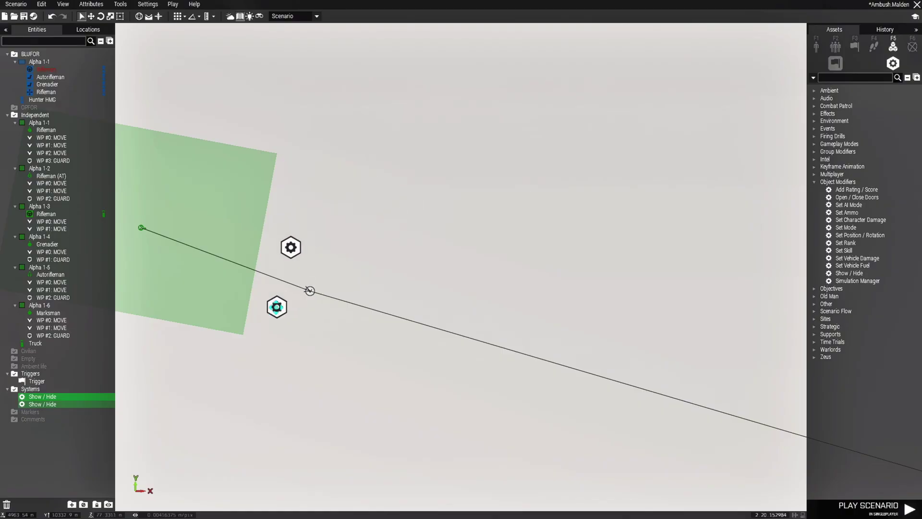
- Check the Apply to and Action settings of both Show / Hide modules to tell them apart
{"action": "double_click", "coordinate": [280, 305]}
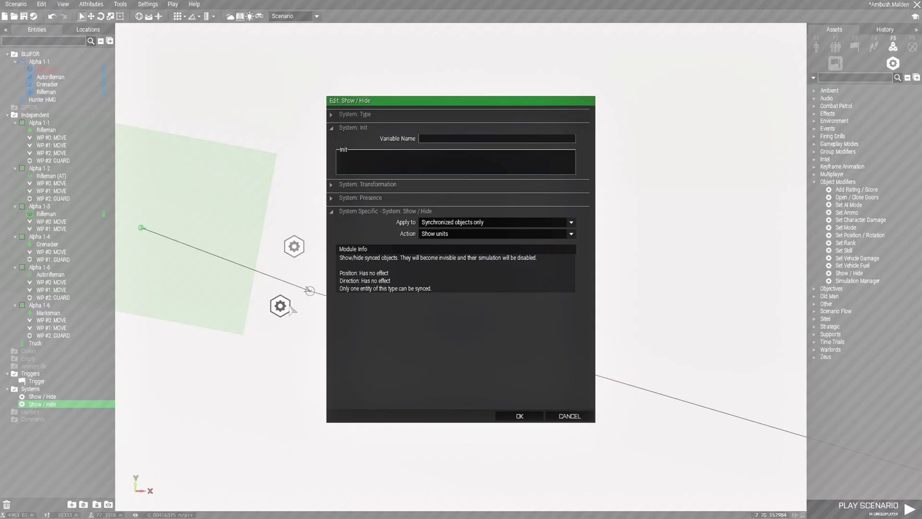
{"action": "left_click", "coordinate": [520, 416]}
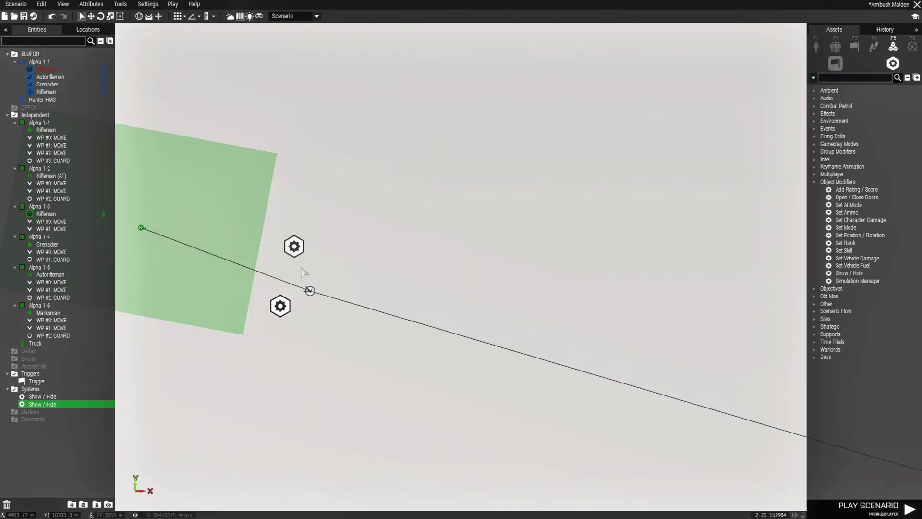
{"action": "double_click", "coordinate": [294, 245]}
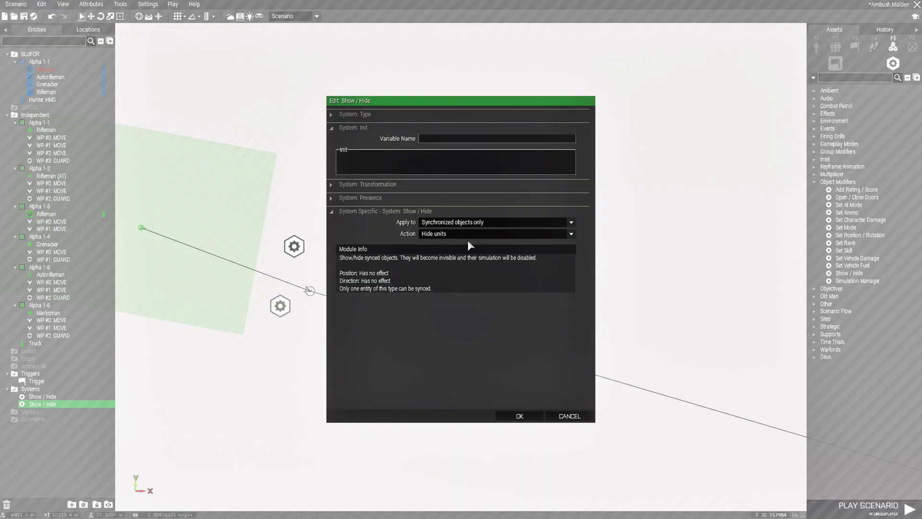
{"action": "left_click", "coordinate": [519, 416]}
{"action": "left_click", "coordinate": [373, 281]}
- Sync both Show / Hide modules to the soldier behind the walled building
{"action": "right_click_drag", "start_coordinate": [373, 282], "coordinate": [484, 298]}
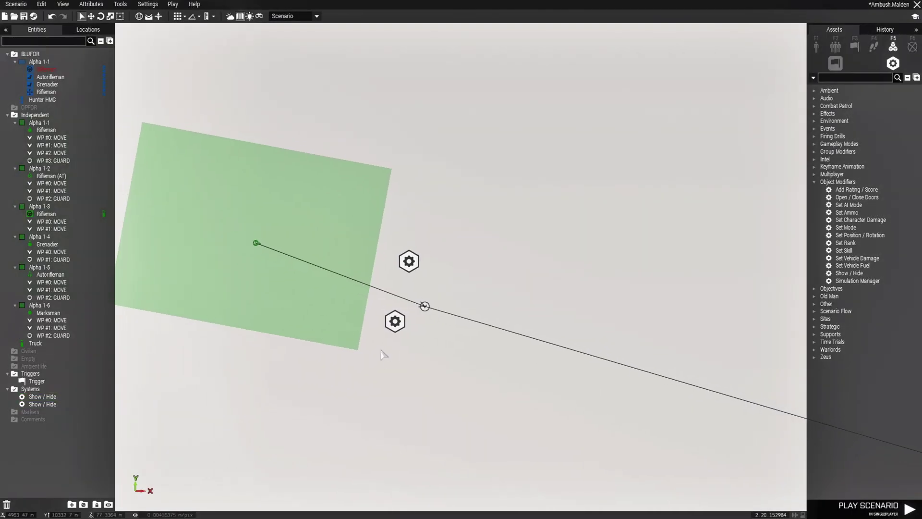
{"action": "left_click_drag", "start_coordinate": [380, 350], "coordinate": [420, 241]}
{"action": "right_click", "coordinate": [411, 262]}
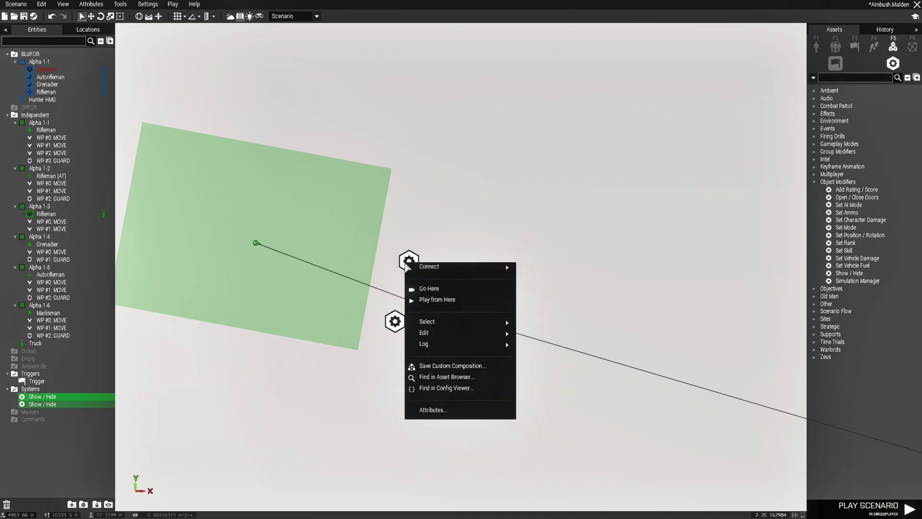
{"action": "mouse_move", "coordinate": [490, 270]}
{"action": "left_click", "coordinate": [530, 264]}
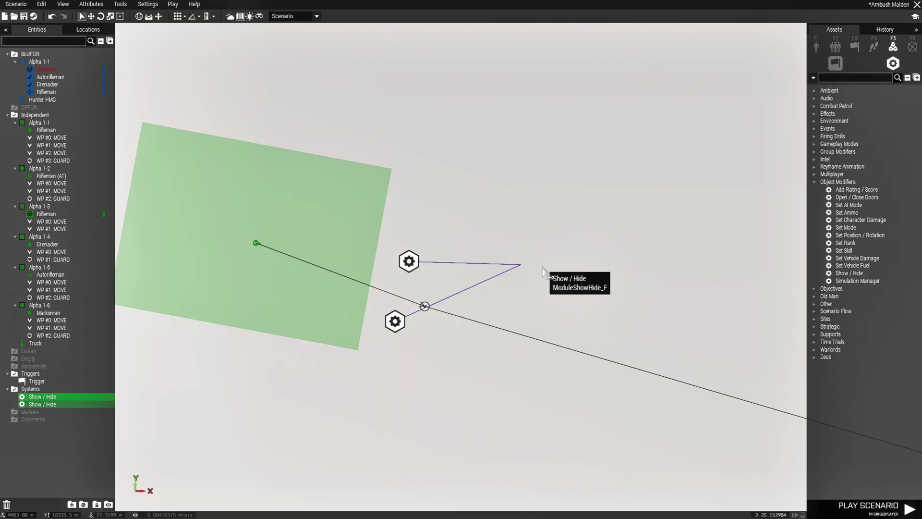
{"action": "left_click", "coordinate": [256, 244]}
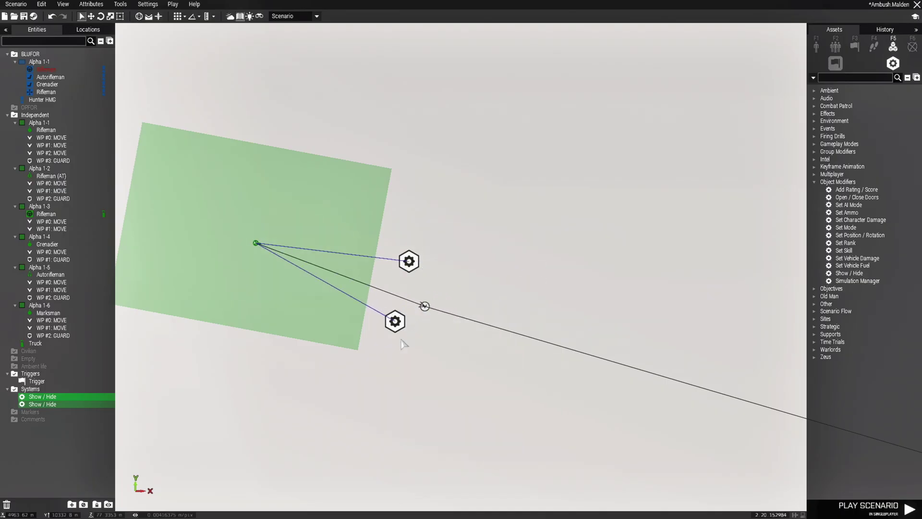
- Review the attributes of the upper Show / Hide module to identify its action
{"action": "double_click", "coordinate": [414, 266]}
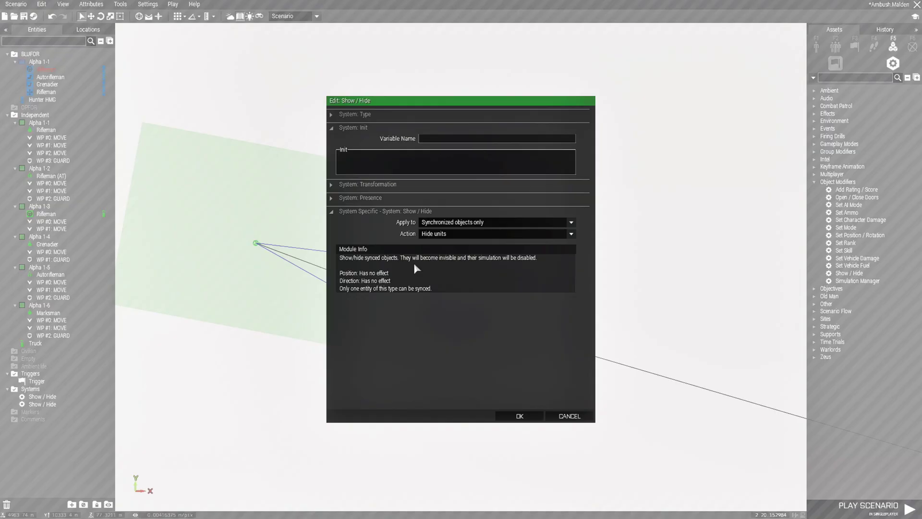
{"action": "left_click", "coordinate": [569, 416]}
{"action": "double_click", "coordinate": [407, 270]}
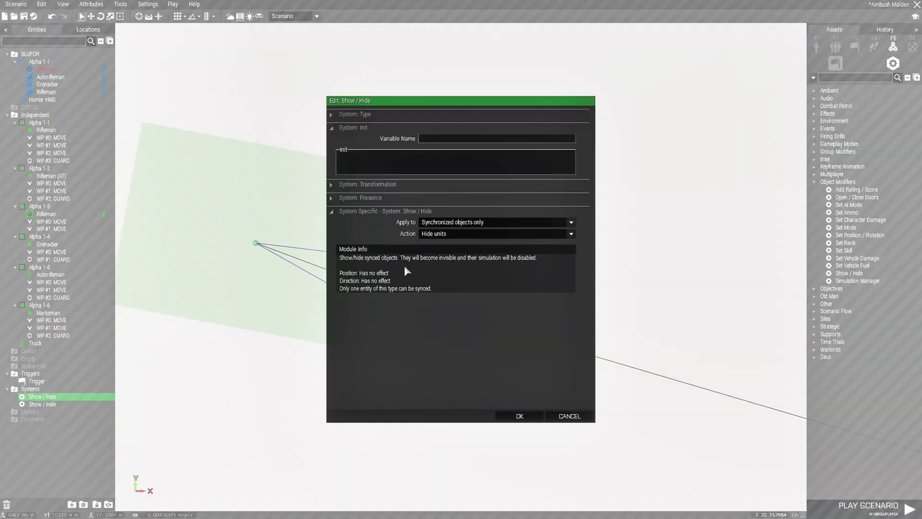
{"action": "left_click", "coordinate": [550, 411]}
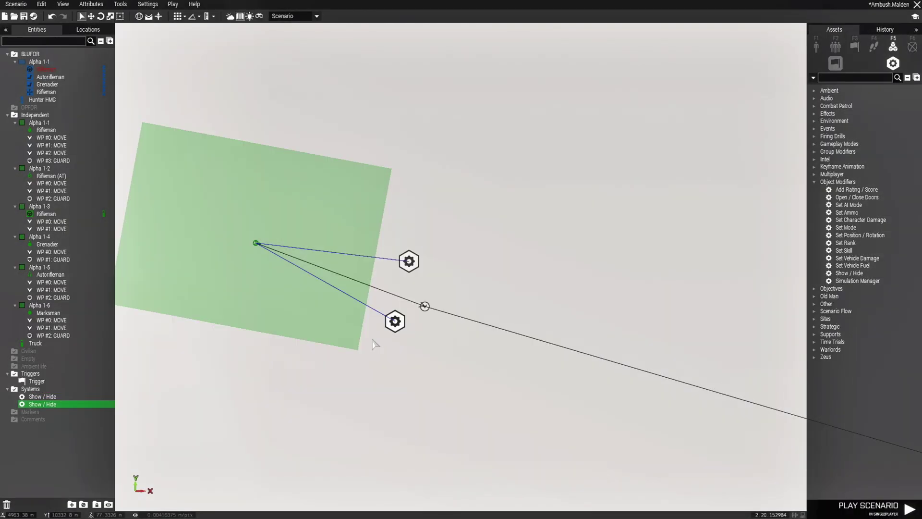
- Sync the Show units module to the trigger on the road south of the village
{"action": "right_click", "coordinate": [394, 322]}
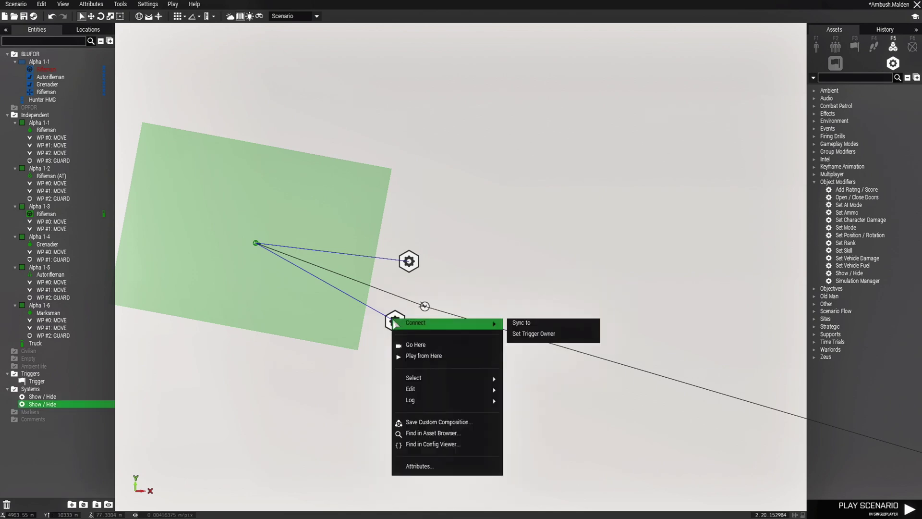
{"action": "left_click", "coordinate": [521, 323]}
{"action": "scroll", "coordinate": [504, 350], "scroll_direction": "down", "scroll_amount": 5}
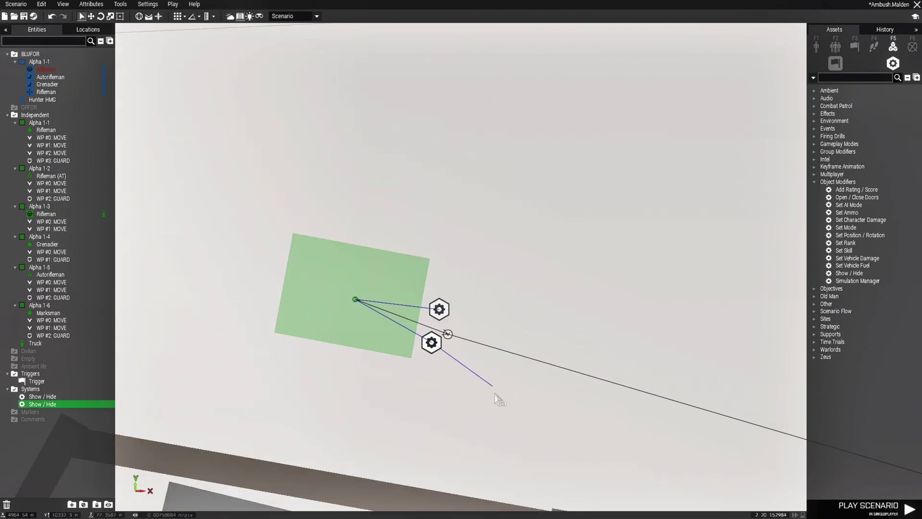
{"action": "scroll", "coordinate": [475, 327], "scroll_direction": "down", "scroll_amount": 4}
{"action": "scroll", "coordinate": [432, 211], "scroll_direction": "up", "scroll_amount": 5}
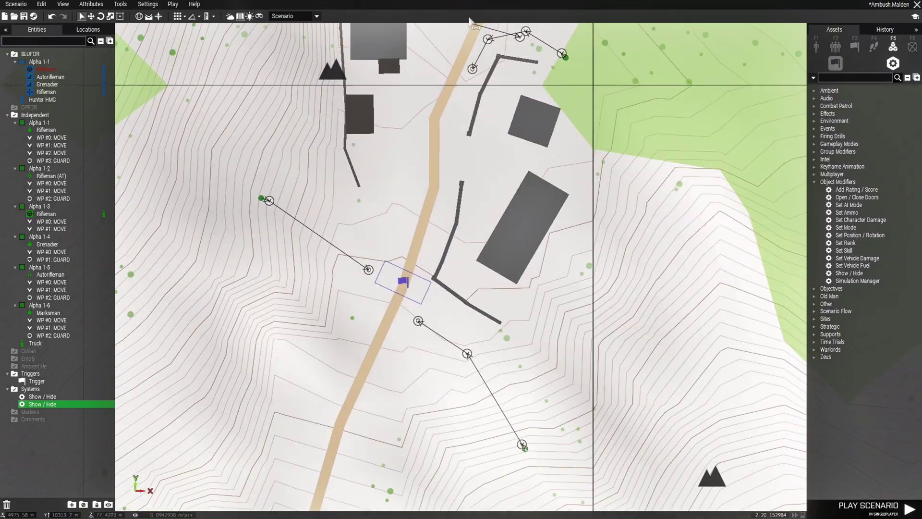
{"action": "scroll", "coordinate": [432, 211], "scroll_direction": "up", "scroll_amount": 2}
{"action": "left_click", "coordinate": [391, 307]}
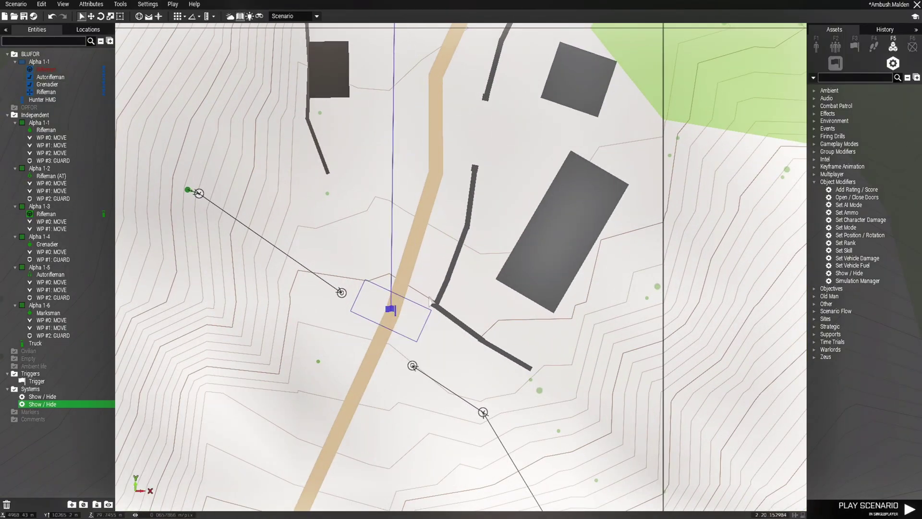
{"action": "right_click_drag", "start_coordinate": [435, 35], "coordinate": [417, 295]}
{"action": "scroll", "coordinate": [366, 146], "scroll_direction": "up", "scroll_amount": 5}
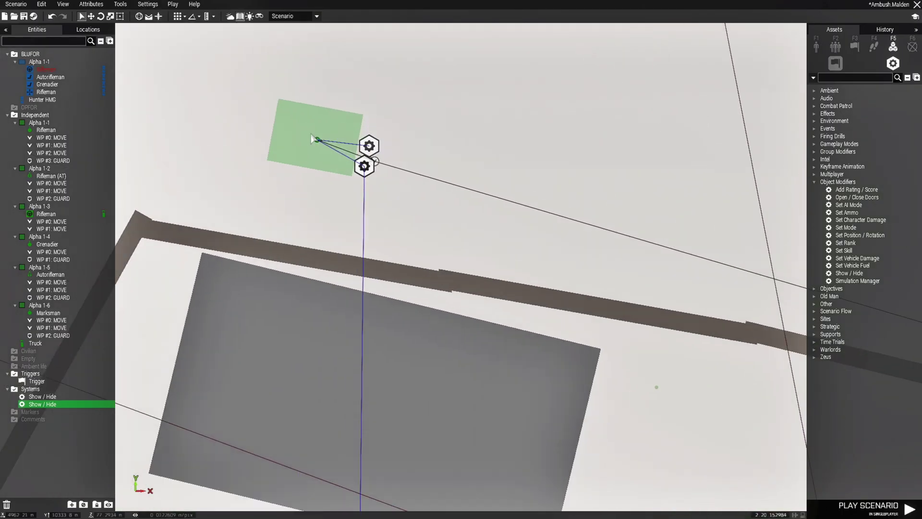
- Copy both Show / Hide modules beside the soldier behind the walled building and paste them next to the truck
{"action": "scroll", "coordinate": [383, 163], "scroll_direction": "down", "scroll_amount": 2}
{"action": "right_click_drag", "start_coordinate": [802, 250], "coordinate": [642, 164]}
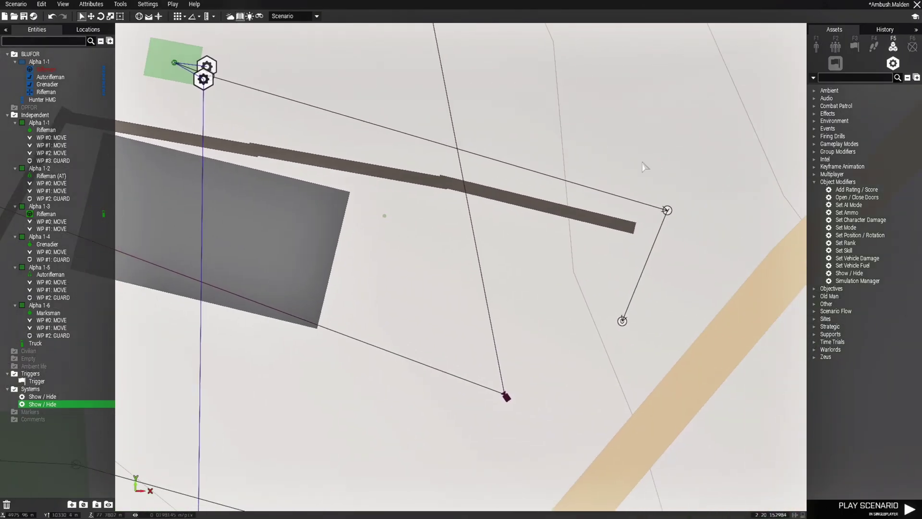
{"action": "right_click_drag", "start_coordinate": [417, 365], "coordinate": [536, 422]}
{"action": "scroll", "coordinate": [324, 146], "scroll_direction": "up", "scroll_amount": 4}
{"action": "right_click_drag", "start_coordinate": [355, 140], "coordinate": [381, 275]}
{"action": "scroll", "coordinate": [377, 267], "scroll_direction": "up", "scroll_amount": 3}
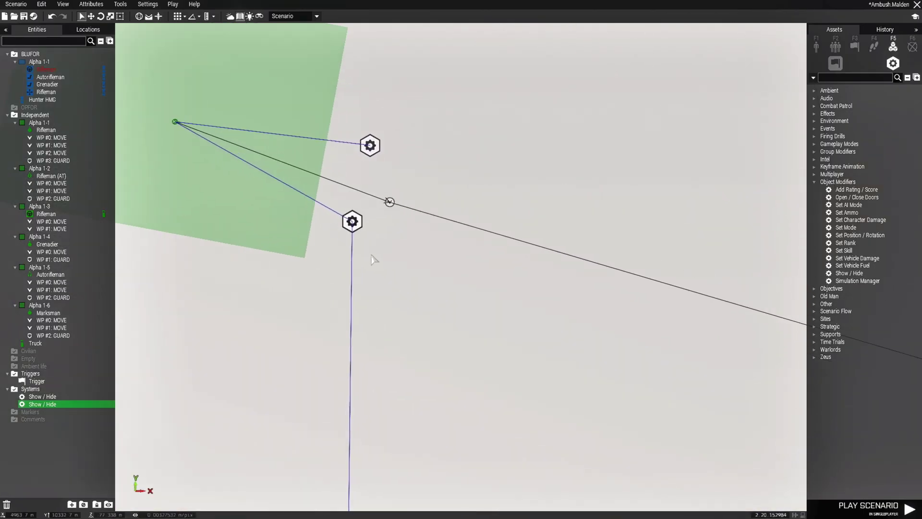
{"action": "left_click_drag", "start_coordinate": [324, 247], "coordinate": [380, 119]}
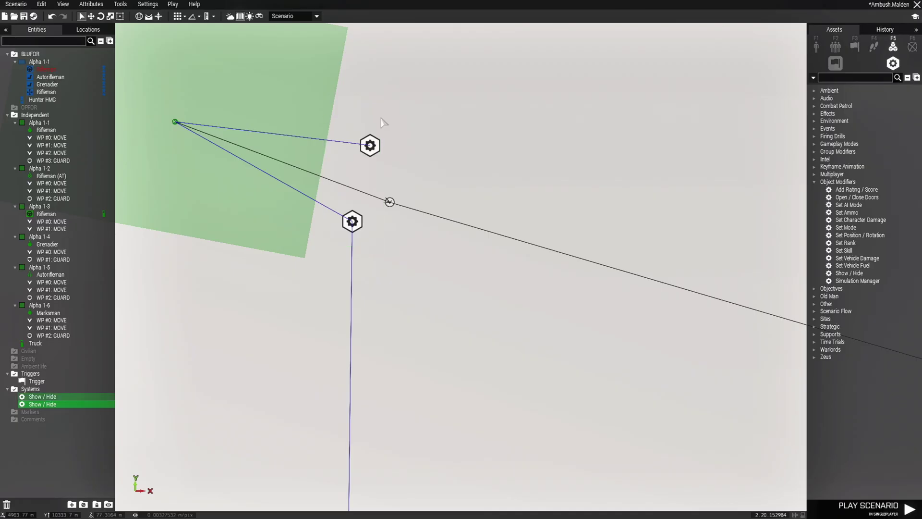
{"action": "scroll", "coordinate": [373, 158], "scroll_direction": "down", "scroll_amount": 7}
{"action": "right_click_drag", "start_coordinate": [377, 386], "coordinate": [463, 134]}
{"action": "scroll", "coordinate": [465, 163], "scroll_direction": "down", "scroll_amount": 2}
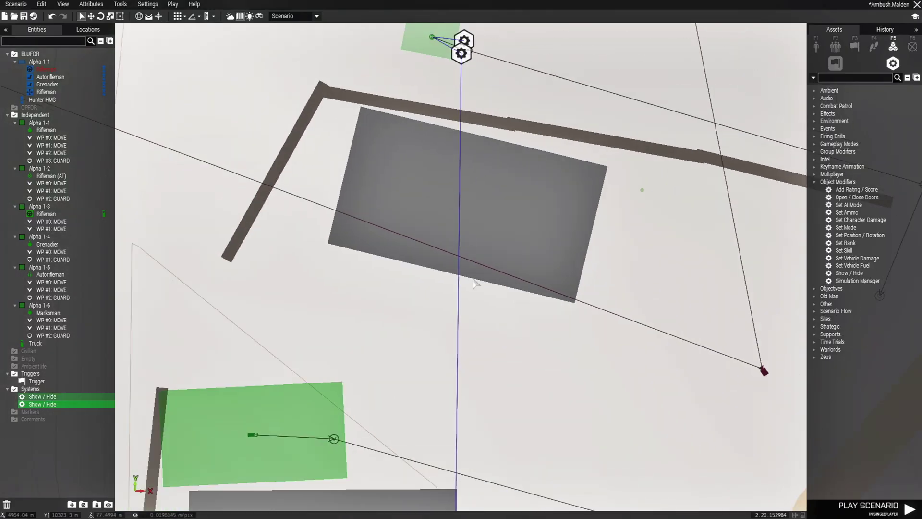
{"action": "right_click_drag", "start_coordinate": [311, 434], "coordinate": [409, 210]}
{"action": "scroll", "coordinate": [413, 220], "scroll_direction": "up", "scroll_amount": 3}
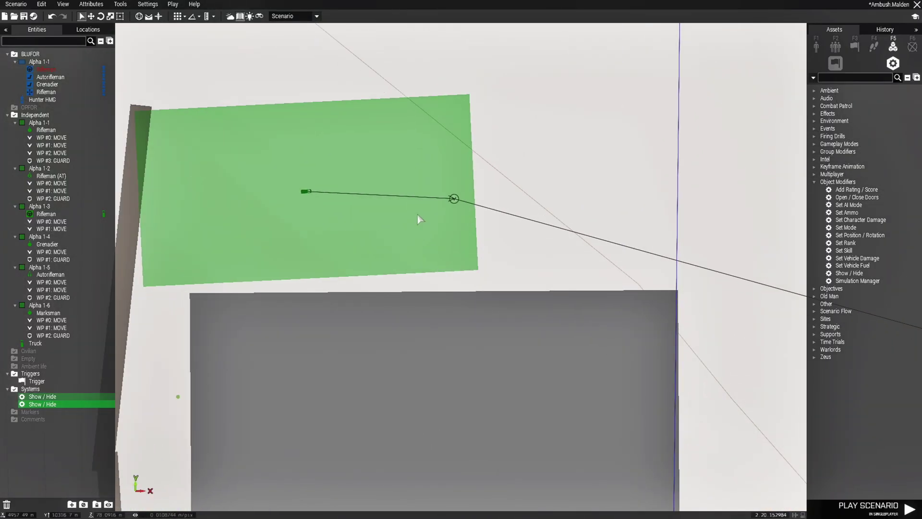
{"action": "key", "text": "ctrl+v"}
{"action": "left_click_drag", "start_coordinate": [414, 224], "coordinate": [487, 222]}
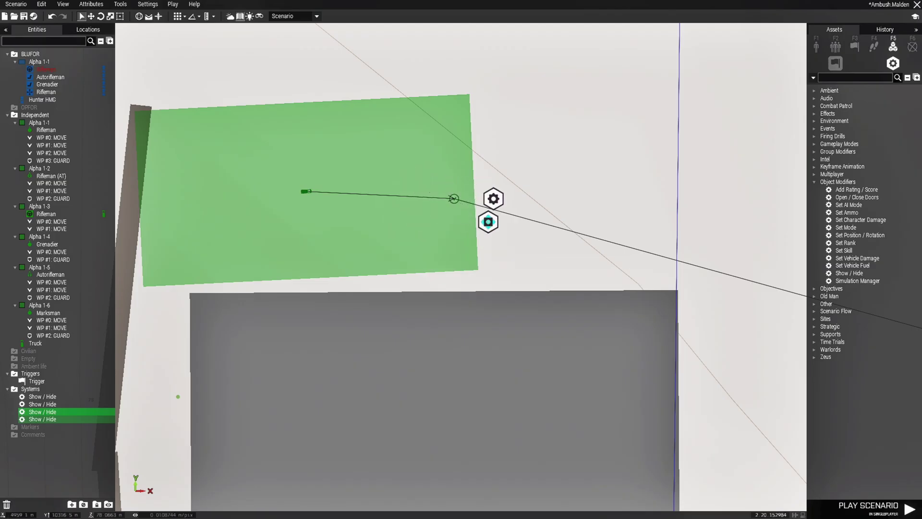
- Sync both pasted Show / Hide modules to the Rifleman driving the truck
{"action": "right_click", "coordinate": [488, 222]}
{"action": "mouse_move", "coordinate": [552, 227]}
{"action": "left_click", "coordinate": [610, 228]}
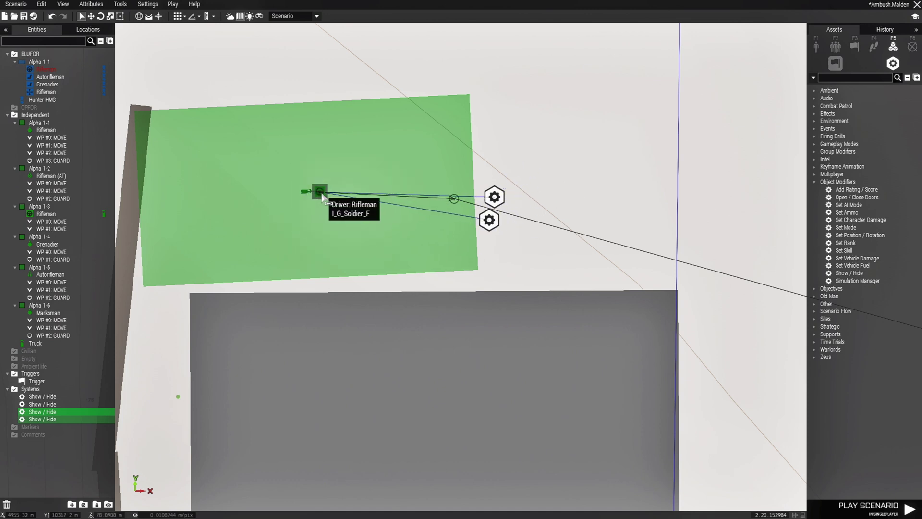
{"action": "scroll", "coordinate": [345, 175], "scroll_direction": "up", "scroll_amount": 2}
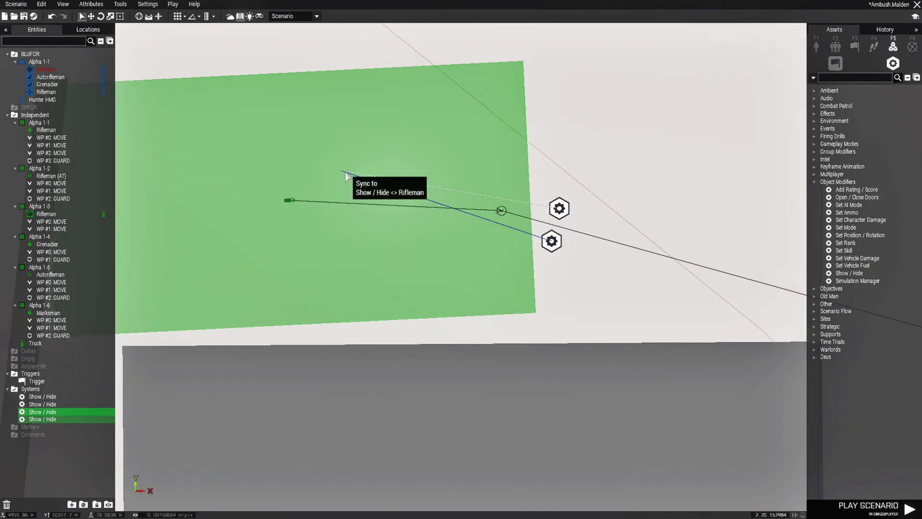
{"action": "left_click", "coordinate": [345, 177]}
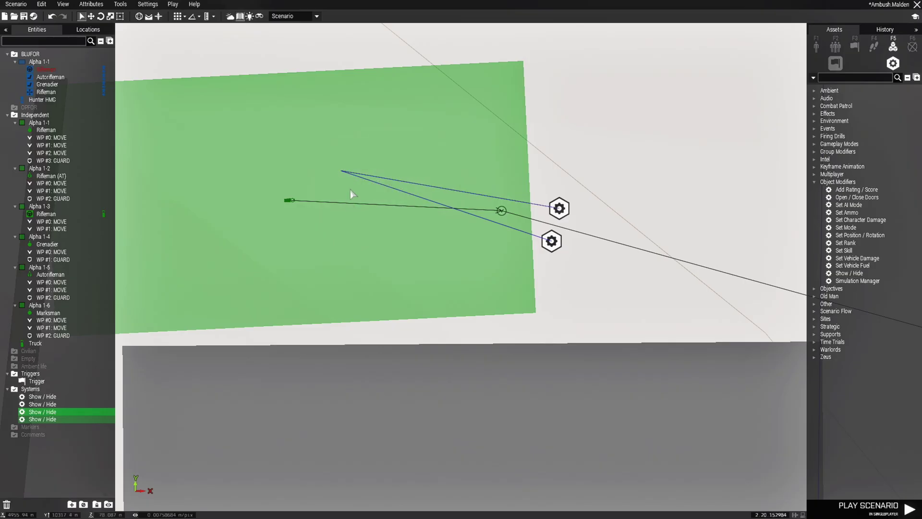
- Inspect the truck's two modules in the 3D view and check the Action setting of the lower Show / Hide module
{"action": "key", "text": "m"}
{"action": "scroll", "coordinate": [512, 399], "scroll_direction": "down", "scroll_amount": 3}
{"action": "right_click_drag", "start_coordinate": [511, 399], "coordinate": [384, 288]}
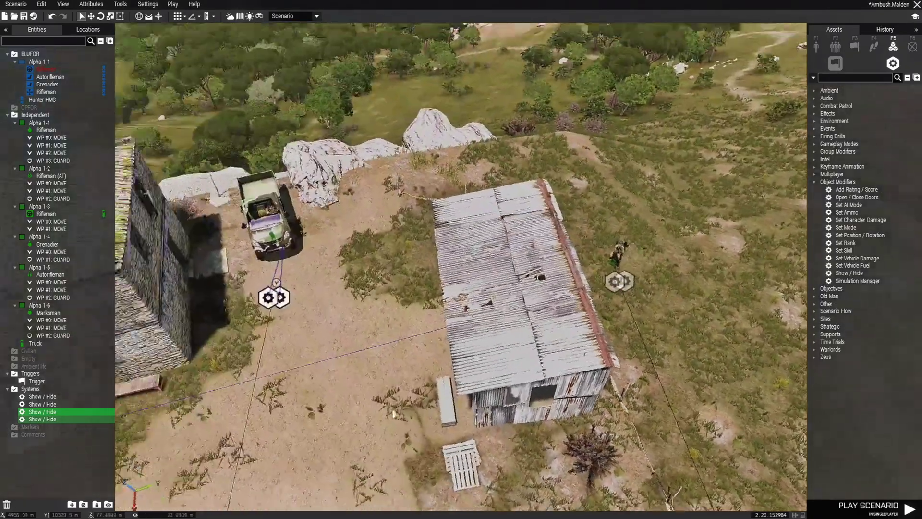
{"action": "scroll", "coordinate": [366, 280], "scroll_direction": "up", "scroll_amount": 5}
{"action": "scroll", "coordinate": [326, 215], "scroll_direction": "down", "scroll_amount": 3}
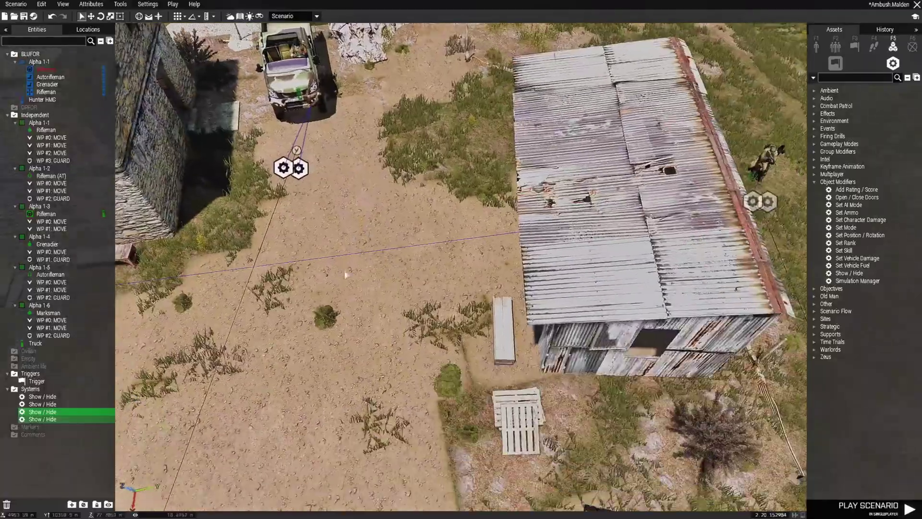
{"action": "key", "text": "m"}
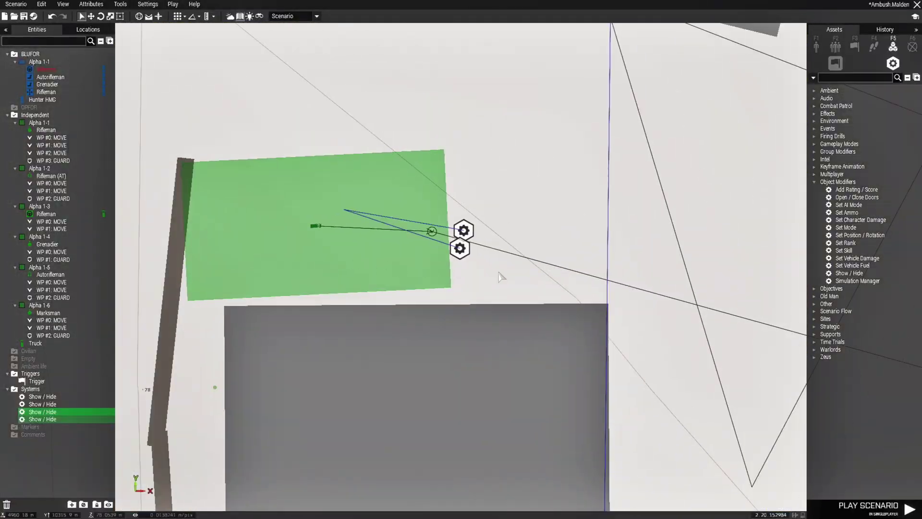
{"action": "scroll", "coordinate": [489, 274], "scroll_direction": "up", "scroll_amount": 2}
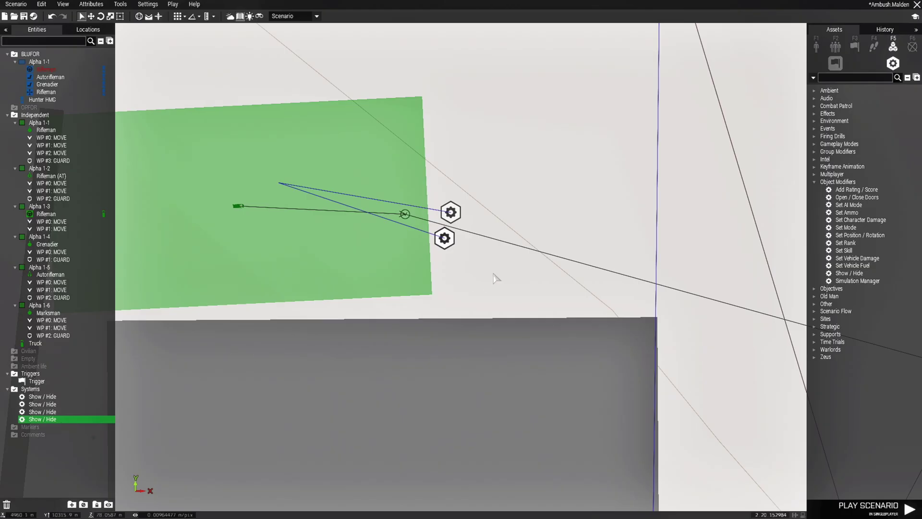
{"action": "double_click", "coordinate": [445, 237]}
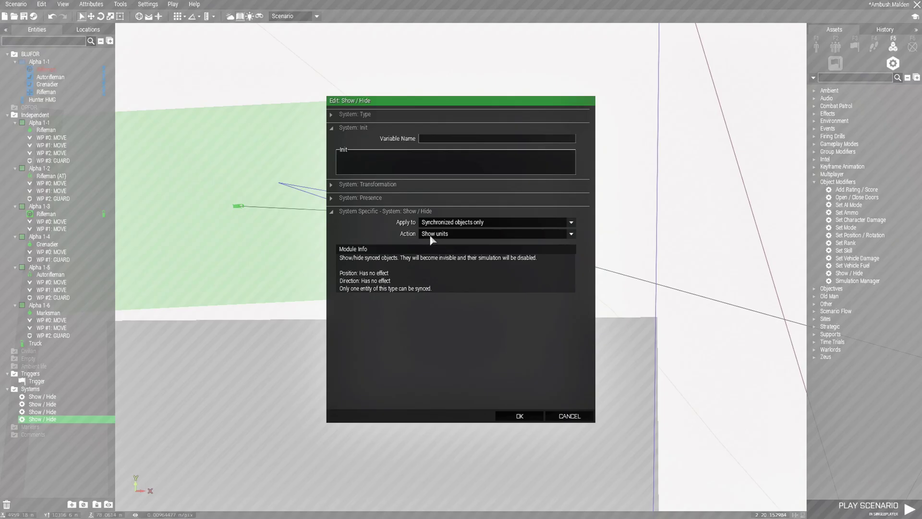
{"action": "left_click", "coordinate": [563, 418]}
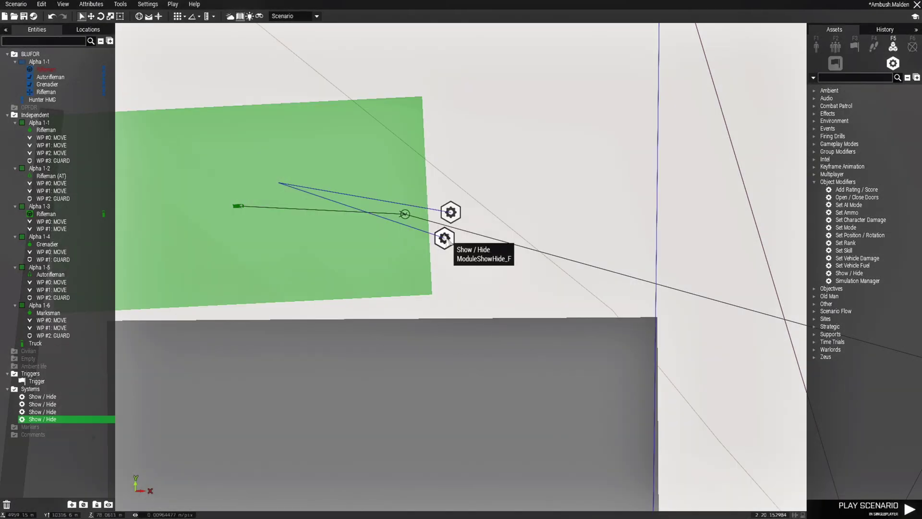
- Sync the truck's Show units module to the trigger on the road south of the village
{"action": "right_click", "coordinate": [445, 239]}
{"action": "mouse_move", "coordinate": [469, 245]}
{"action": "left_click", "coordinate": [586, 245]}
{"action": "scroll", "coordinate": [623, 288], "scroll_direction": "down", "scroll_amount": 5}
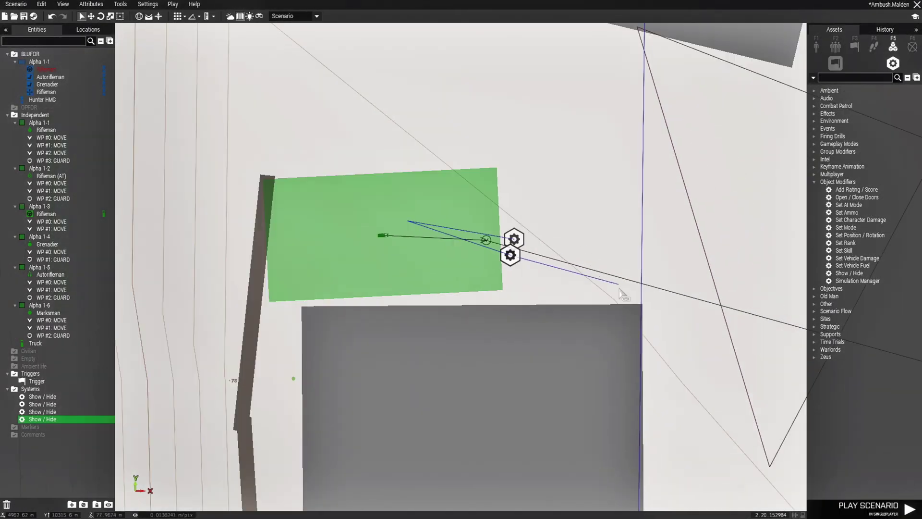
{"action": "right_click_drag", "start_coordinate": [689, 388], "coordinate": [504, 130]}
{"action": "scroll", "coordinate": [526, 240], "scroll_direction": "down", "scroll_amount": 3}
{"action": "right_click_drag", "start_coordinate": [553, 338], "coordinate": [530, 254]}
{"action": "key", "text": "s"}
{"action": "key", "text": "d"}
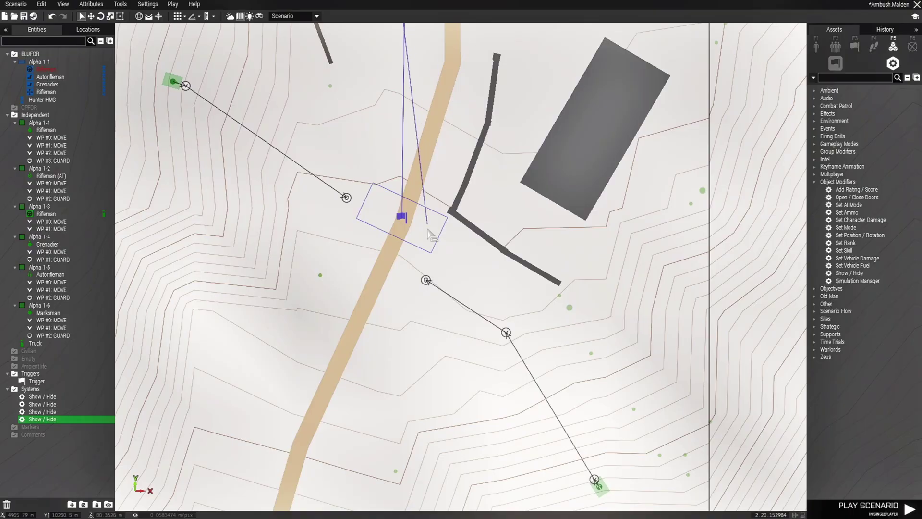
{"action": "left_click", "coordinate": [402, 218]}
- Copy the truck's two Show / Hide modules and paste them beside the Grenadier on the slope west of the road
{"action": "right_click_drag", "start_coordinate": [379, 185], "coordinate": [581, 315]}
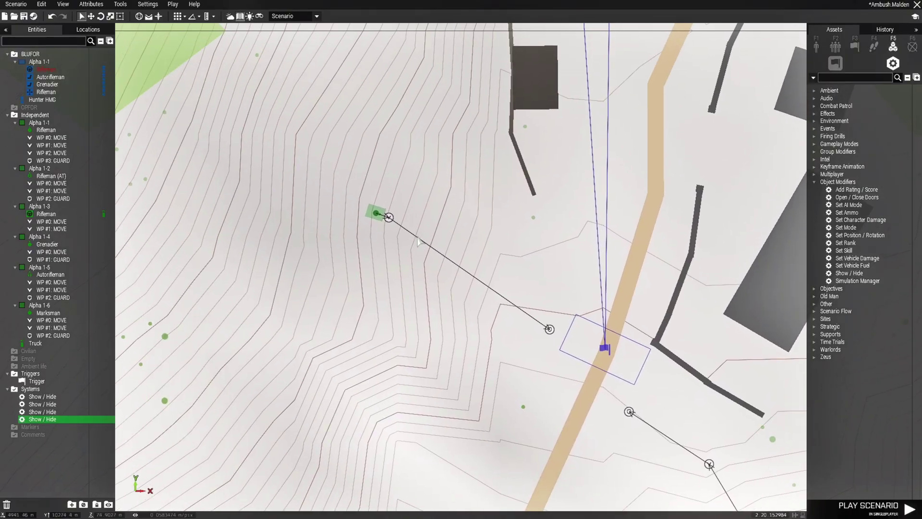
{"action": "scroll", "coordinate": [392, 228], "scroll_direction": "up", "scroll_amount": 3}
{"action": "scroll", "coordinate": [394, 230], "scroll_direction": "down", "scroll_amount": 3}
{"action": "right_click_drag", "start_coordinate": [556, 153], "coordinate": [423, 410]}
{"action": "right_click_drag", "start_coordinate": [518, 200], "coordinate": [509, 231]}
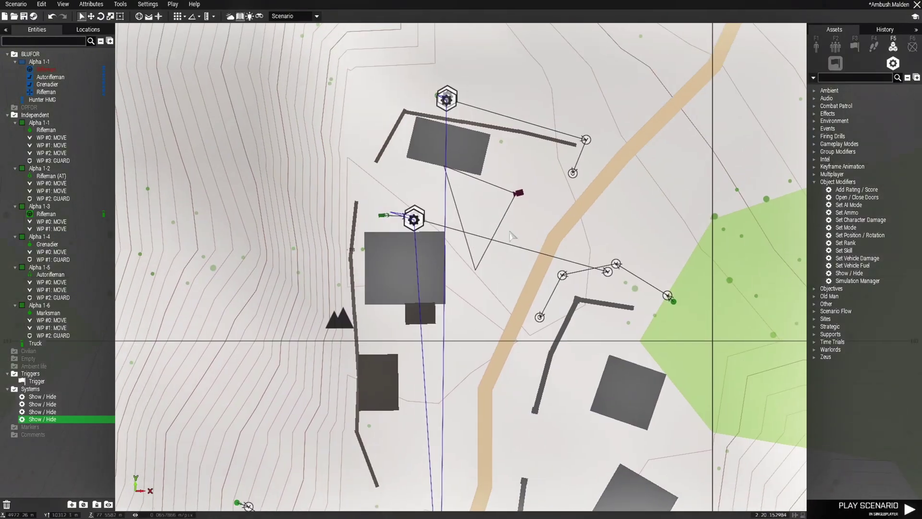
{"action": "left_click", "coordinate": [451, 215]}
{"action": "scroll", "coordinate": [408, 220], "scroll_direction": "up", "scroll_amount": 4}
{"action": "scroll", "coordinate": [423, 245], "scroll_direction": "up", "scroll_amount": 3}
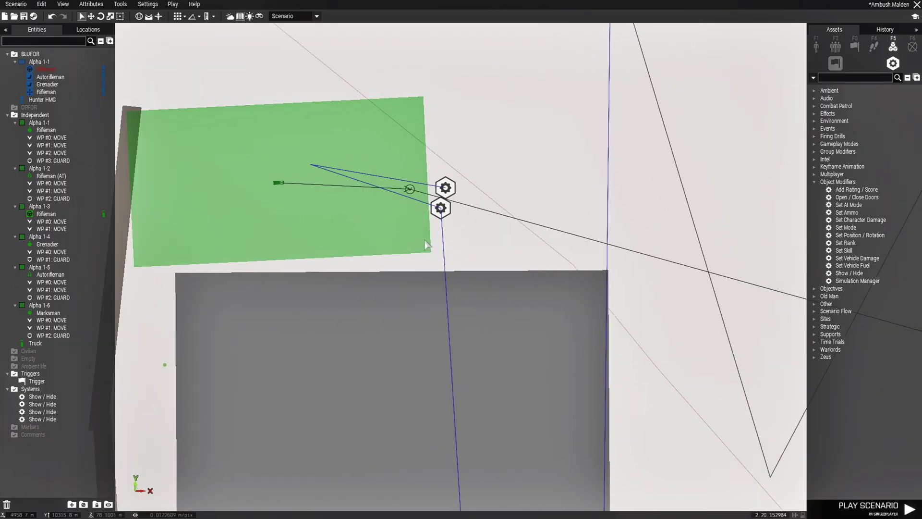
{"action": "left_click_drag", "start_coordinate": [482, 156], "coordinate": [481, 156]}
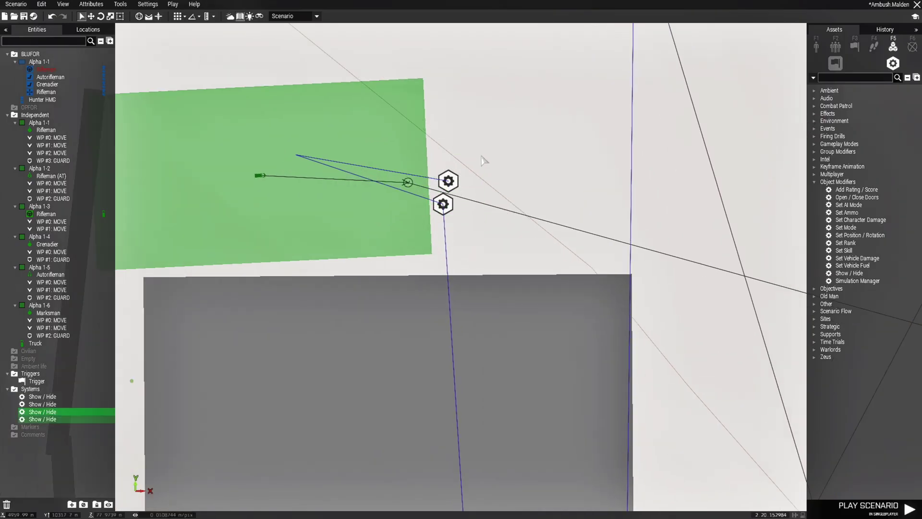
{"action": "scroll", "coordinate": [478, 175], "scroll_direction": "down", "scroll_amount": 6}
{"action": "right_click_drag", "start_coordinate": [434, 392], "coordinate": [527, 3]}
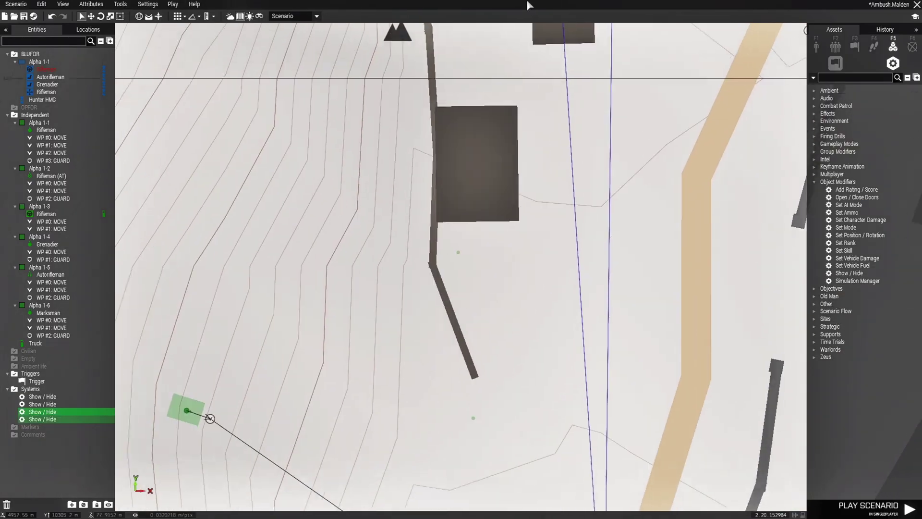
{"action": "right_click_drag", "start_coordinate": [414, 376], "coordinate": [571, 203]}
{"action": "scroll", "coordinate": [397, 255], "scroll_direction": "up", "scroll_amount": 7}
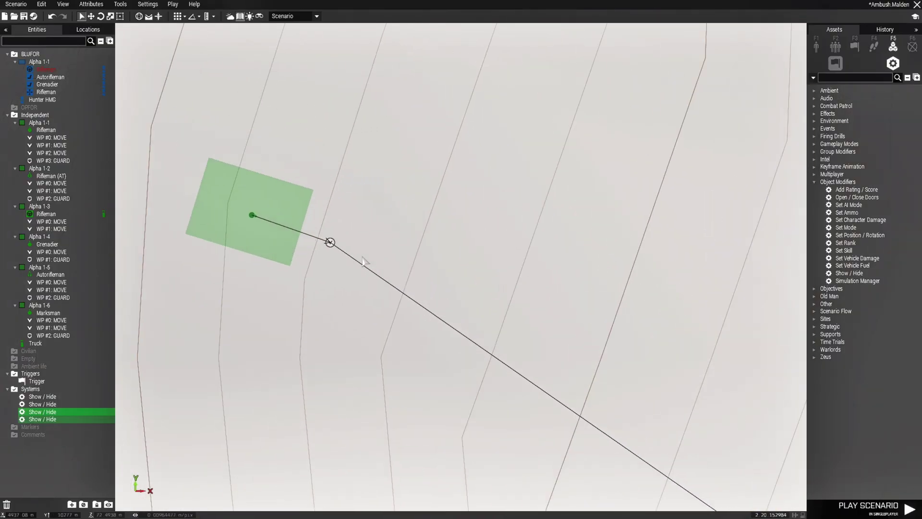
{"action": "key", "text": "ctrl+v"}
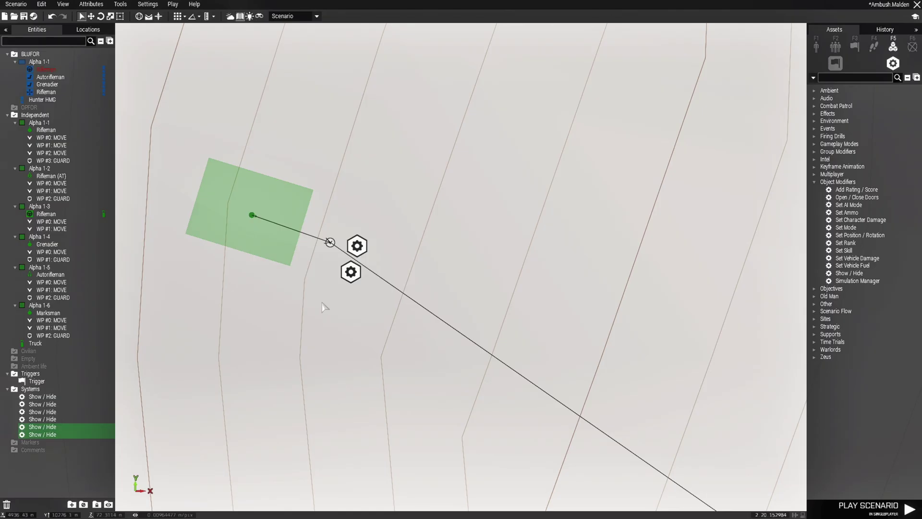
- Sync both newly pasted Show / Hide modules to the Grenadier on the western slope
{"action": "right_click_drag", "start_coordinate": [323, 307], "coordinate": [373, 362]}
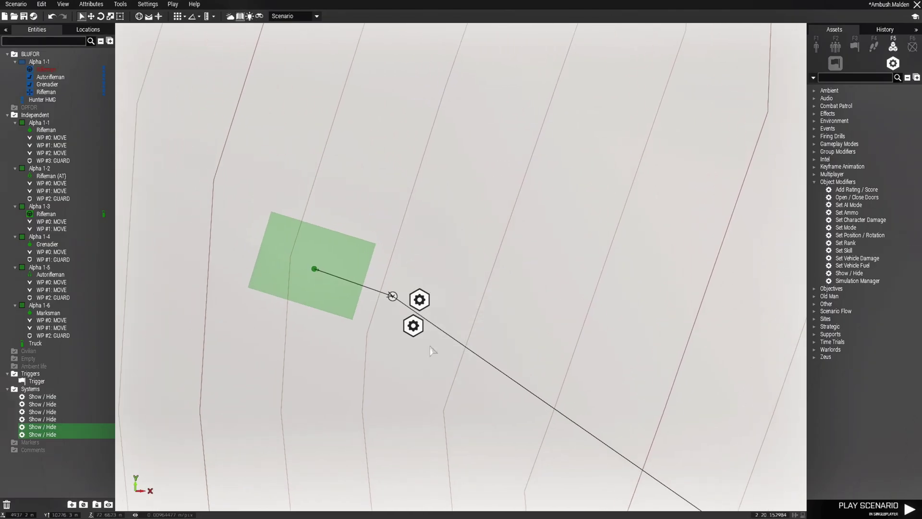
{"action": "right_click", "coordinate": [404, 326]}
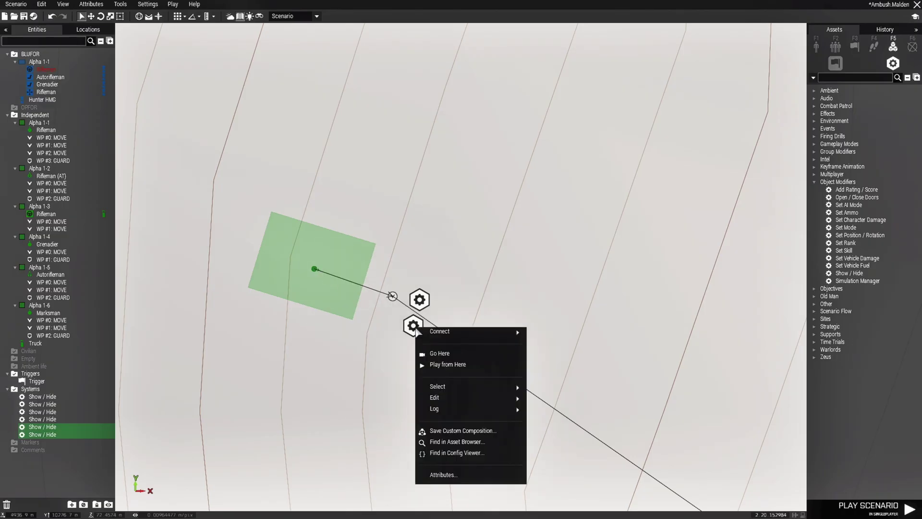
{"action": "mouse_move", "coordinate": [454, 336]}
{"action": "left_click", "coordinate": [546, 333]}
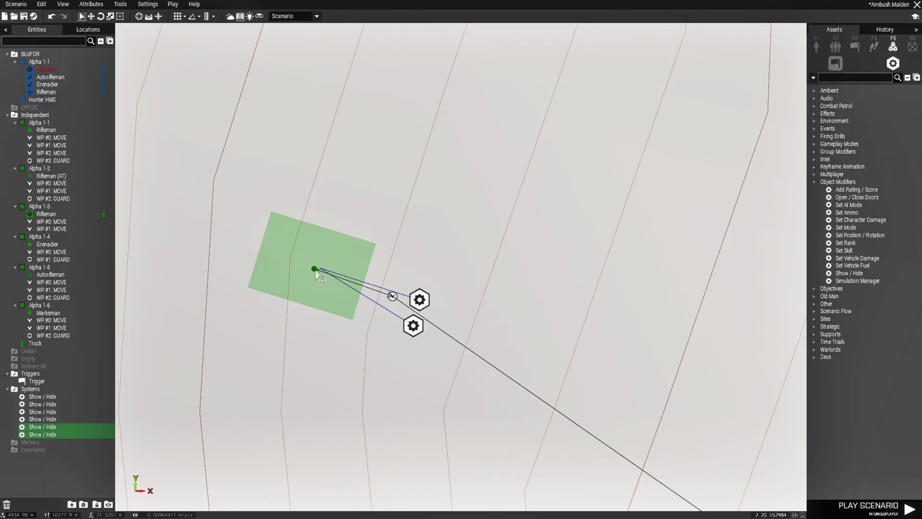
{"action": "scroll", "coordinate": [315, 272], "scroll_direction": "up", "scroll_amount": 3}
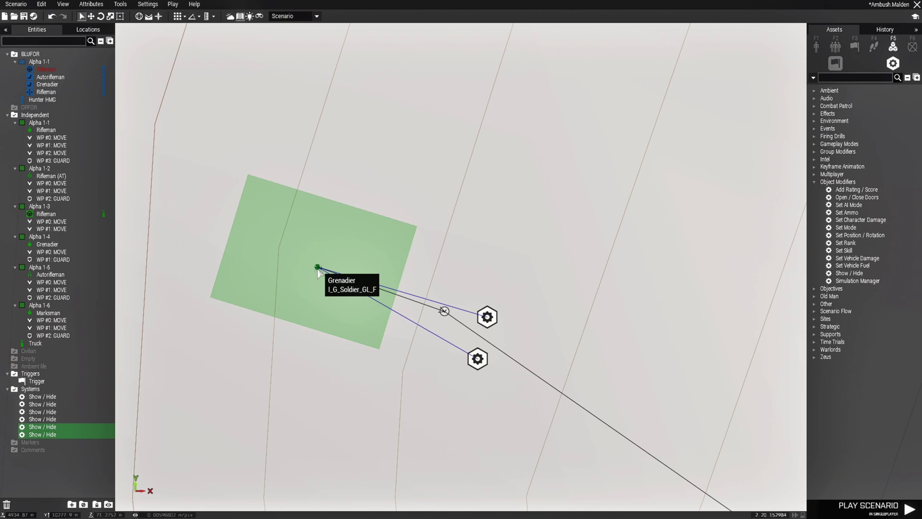
- Review the attributes of the lower Show / Hide module beside the Grenadier to identify its action
{"action": "right_click_drag", "start_coordinate": [497, 407], "coordinate": [417, 319]}
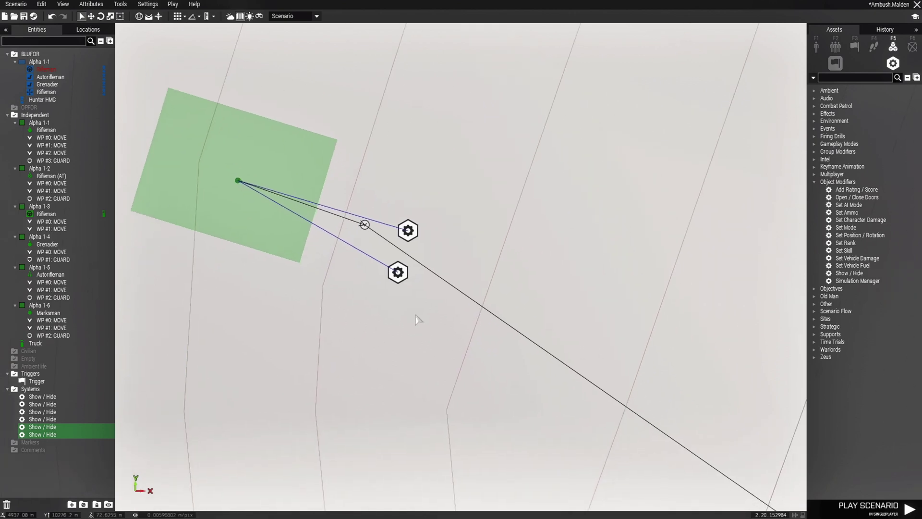
{"action": "double_click", "coordinate": [398, 274]}
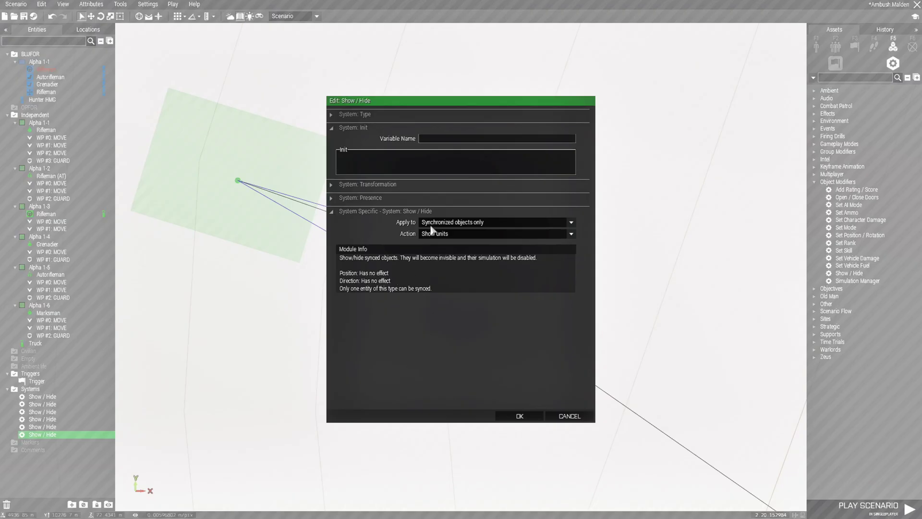
{"action": "left_click", "coordinate": [522, 417]}
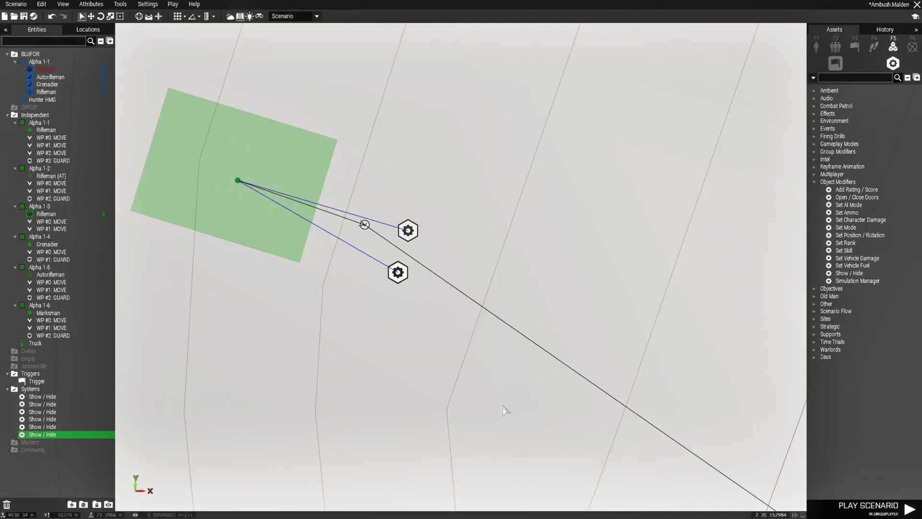
- Sync the Grenadier's Show units module to the trigger on the road
{"action": "right_click", "coordinate": [402, 275]}
{"action": "mouse_move", "coordinate": [465, 282]}
{"action": "left_click", "coordinate": [527, 287]}
{"action": "scroll", "coordinate": [526, 294], "scroll_direction": "down", "scroll_amount": 4}
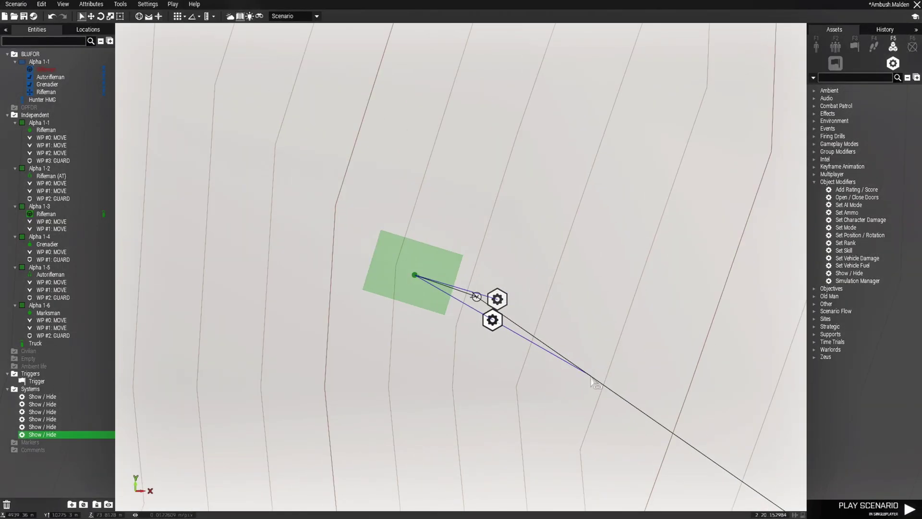
{"action": "scroll", "coordinate": [525, 294], "scroll_direction": "up", "scroll_amount": 6}
{"action": "left_click", "coordinate": [552, 290]}
- Paste another pair of Show / Hide modules beside the soldier on the slope southeast of the trigger and rotate the pair
{"action": "right_click_drag", "start_coordinate": [529, 362], "coordinate": [244, 150]}
{"action": "right_click_drag", "start_coordinate": [447, 369], "coordinate": [304, 164]}
{"action": "left_click", "coordinate": [399, 286]}
{"action": "scroll", "coordinate": [399, 285], "scroll_direction": "up", "scroll_amount": 2}
{"action": "scroll", "coordinate": [410, 288], "scroll_direction": "up", "scroll_amount": 1}
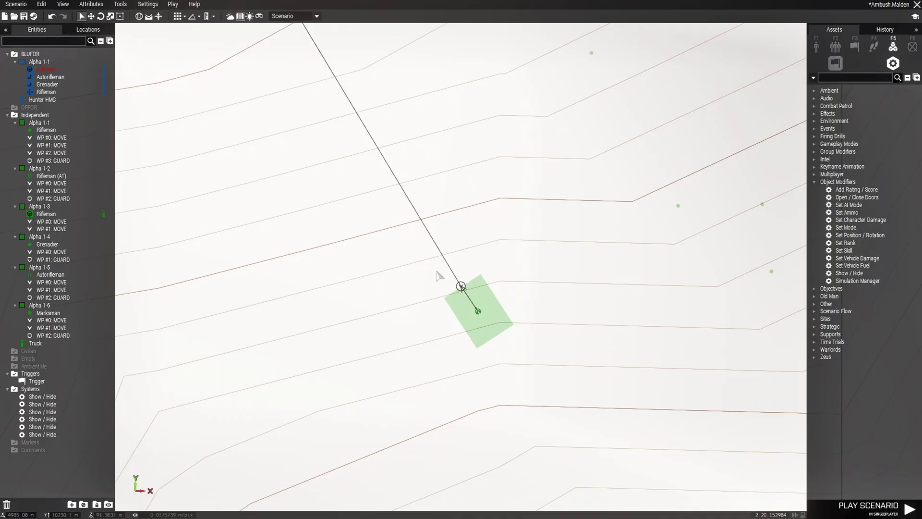
{"action": "key", "text": "ctrl+v"}
{"action": "scroll", "coordinate": [434, 279], "scroll_direction": "up", "scroll_amount": 3}
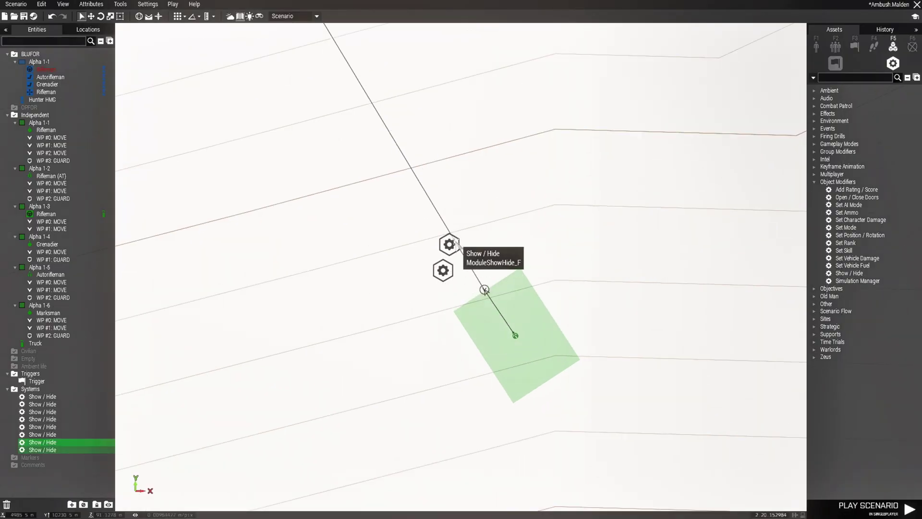
{"action": "left_click_drag", "start_coordinate": [454, 242], "coordinate": [468, 243], "text": "shift"}
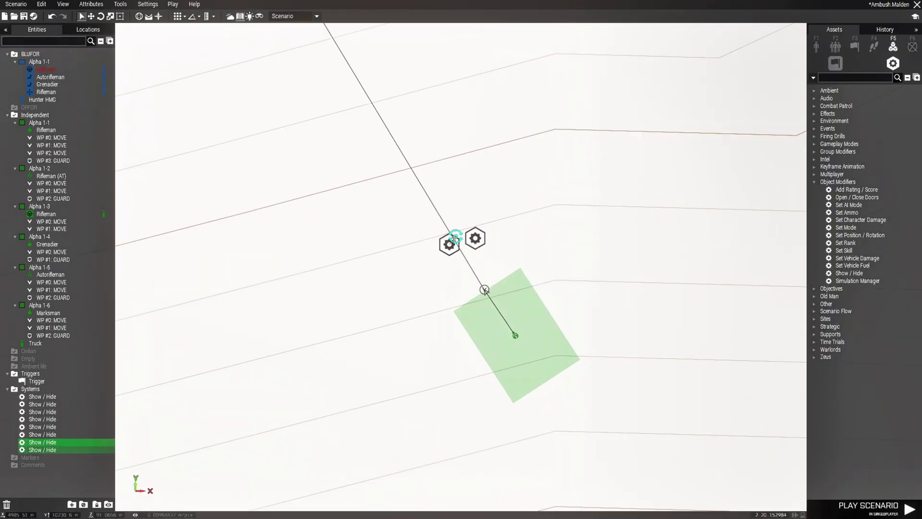
- Move the pasted Show / Hide pair next to the soldier southeast of the trigger and sync both modules to that soldier
{"action": "left_click_drag", "start_coordinate": [449, 246], "coordinate": [448, 269]}
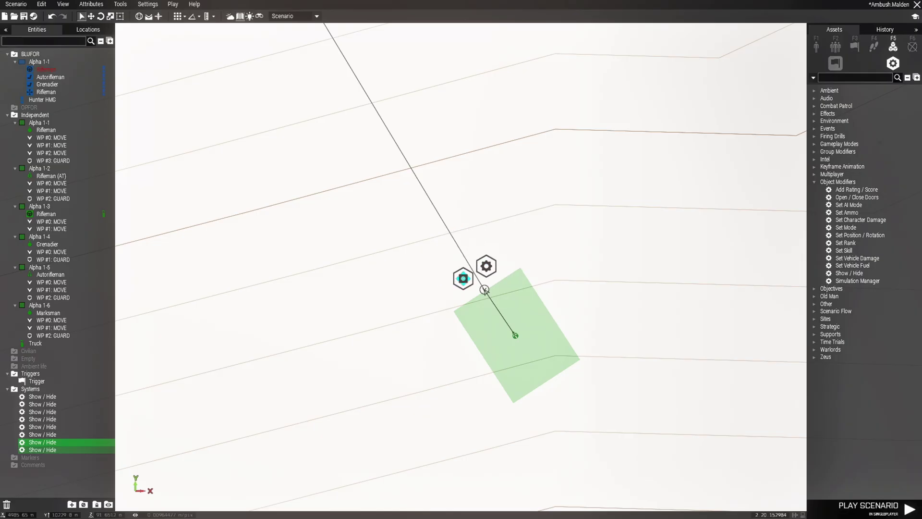
{"action": "scroll", "coordinate": [494, 271], "scroll_direction": "up", "scroll_amount": 2}
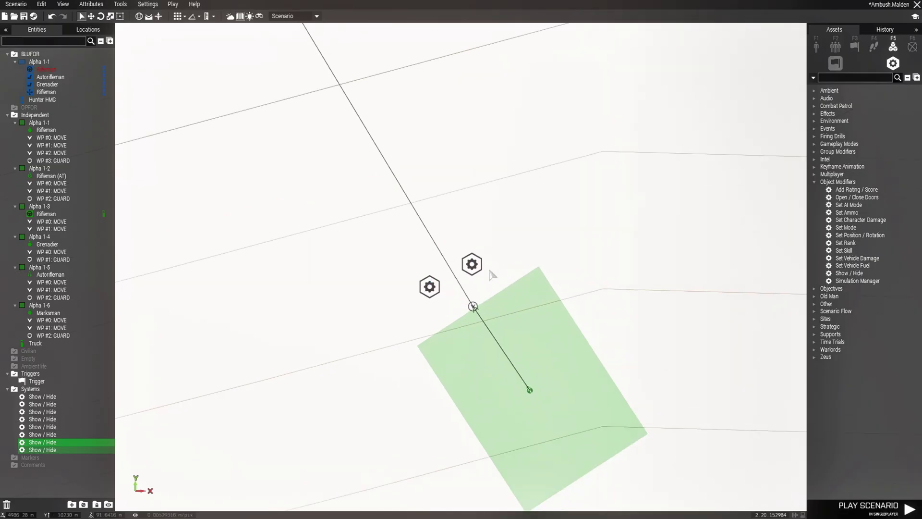
{"action": "right_click", "coordinate": [432, 289]}
{"action": "mouse_move", "coordinate": [472, 297]}
{"action": "left_click", "coordinate": [561, 293]}
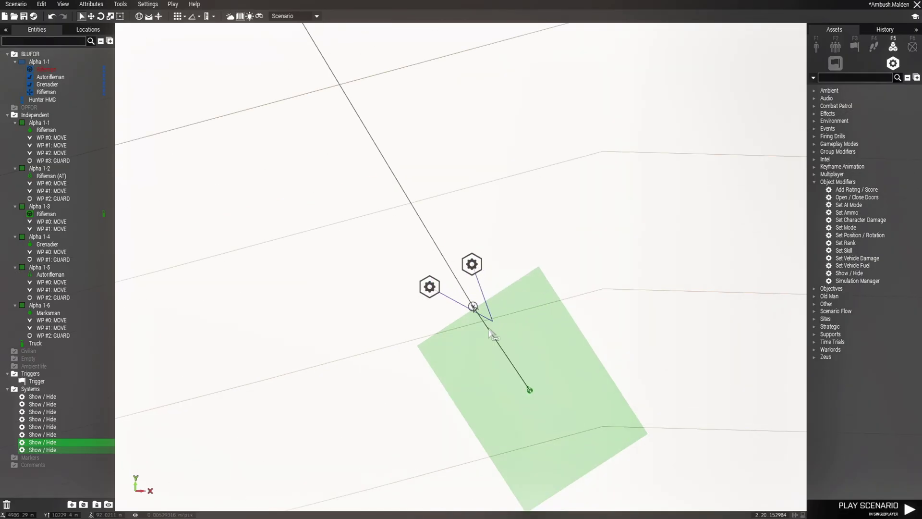
{"action": "left_click", "coordinate": [528, 389]}
- Check the action of the module northeast of its twin and sync this Show units module to the trigger on the road
{"action": "scroll", "coordinate": [505, 264], "scroll_direction": "up", "scroll_amount": 2}
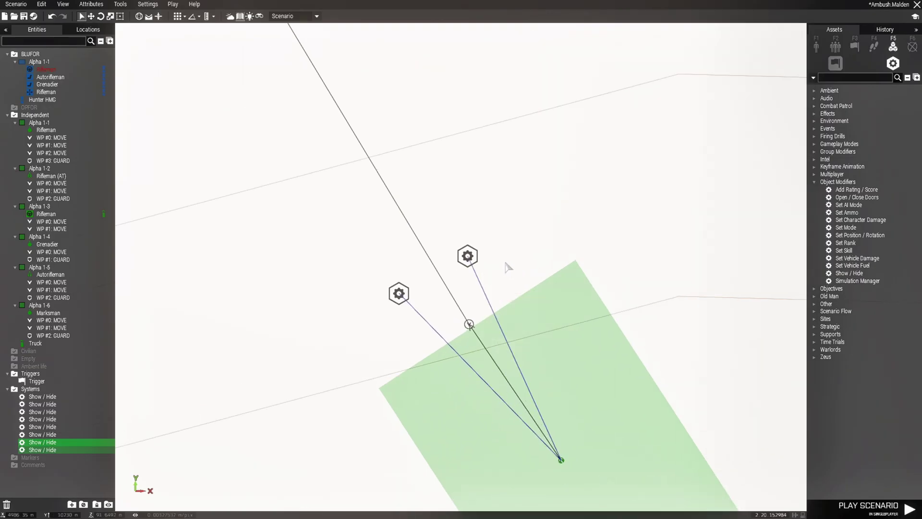
{"action": "double_click", "coordinate": [469, 257]}
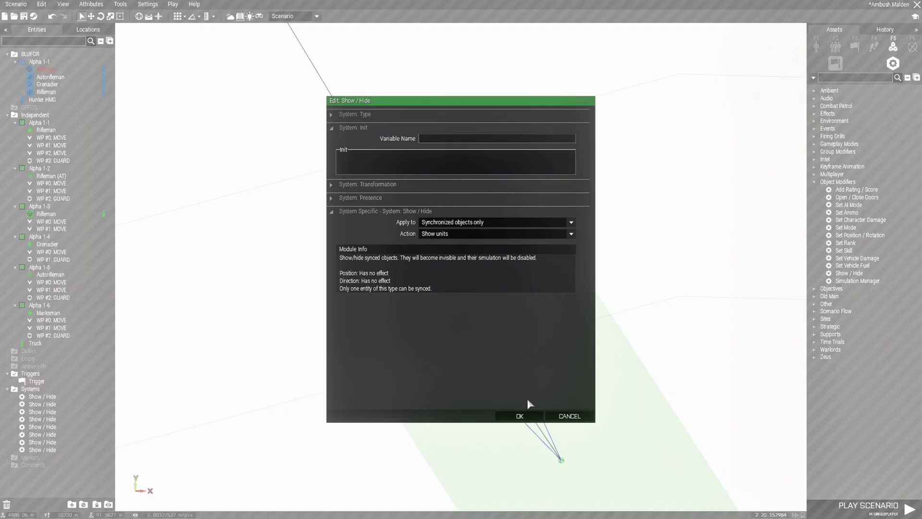
{"action": "left_click", "coordinate": [523, 415]}
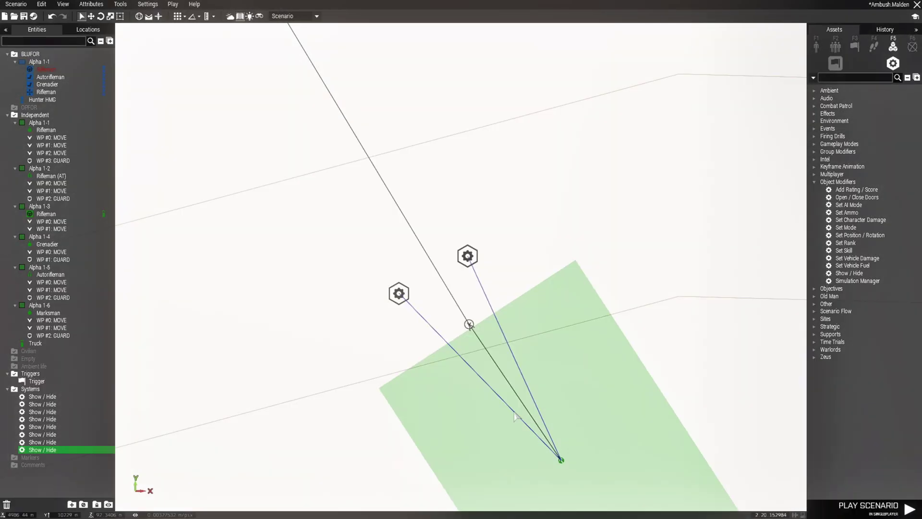
{"action": "right_click", "coordinate": [467, 258]}
{"action": "mouse_move", "coordinate": [485, 260]}
{"action": "left_click", "coordinate": [619, 269]}
{"action": "scroll", "coordinate": [451, 242], "scroll_direction": "down", "scroll_amount": 2}
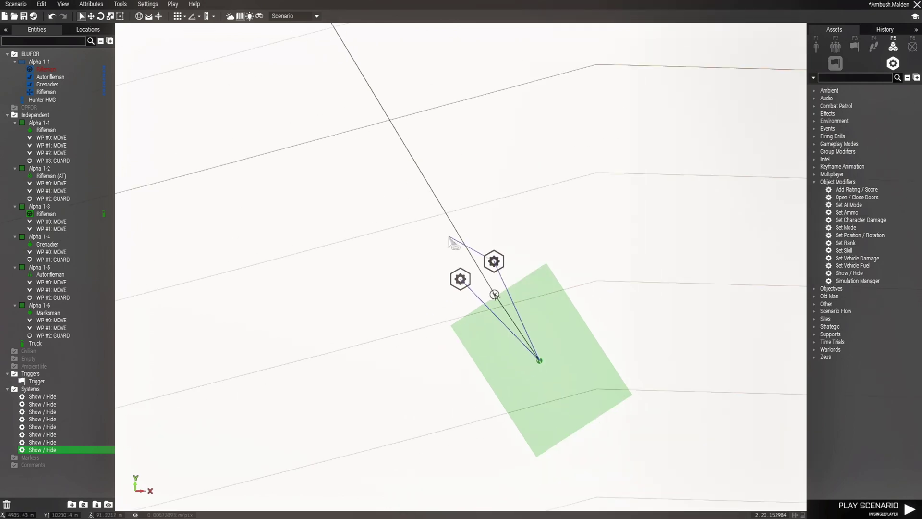
{"action": "scroll", "coordinate": [449, 237], "scroll_direction": "down", "scroll_amount": 4}
{"action": "right_click_drag", "start_coordinate": [372, 119], "coordinate": [543, 506]}
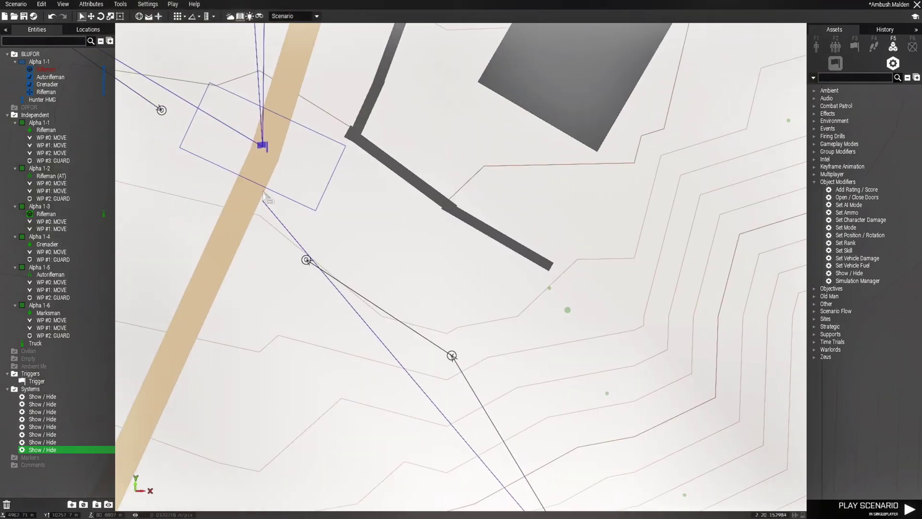
{"action": "left_click", "coordinate": [262, 147]}
- Paste another pair of Show / Hide modules beside the soldier on the slope southwest of the Hunter and check the southern module's action
{"action": "scroll", "coordinate": [303, 307], "scroll_direction": "down", "scroll_amount": 4}
{"action": "right_click_drag", "start_coordinate": [316, 368], "coordinate": [582, 225]}
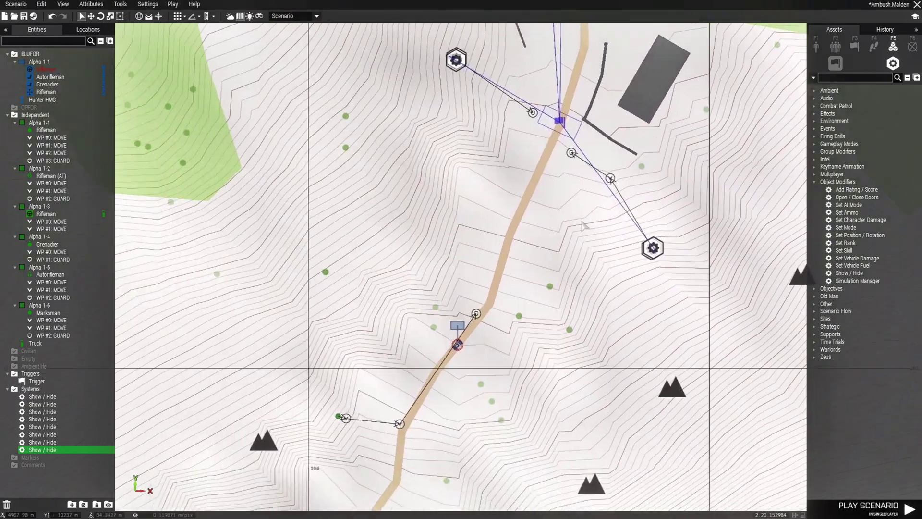
{"action": "scroll", "coordinate": [393, 329], "scroll_direction": "up", "scroll_amount": 6}
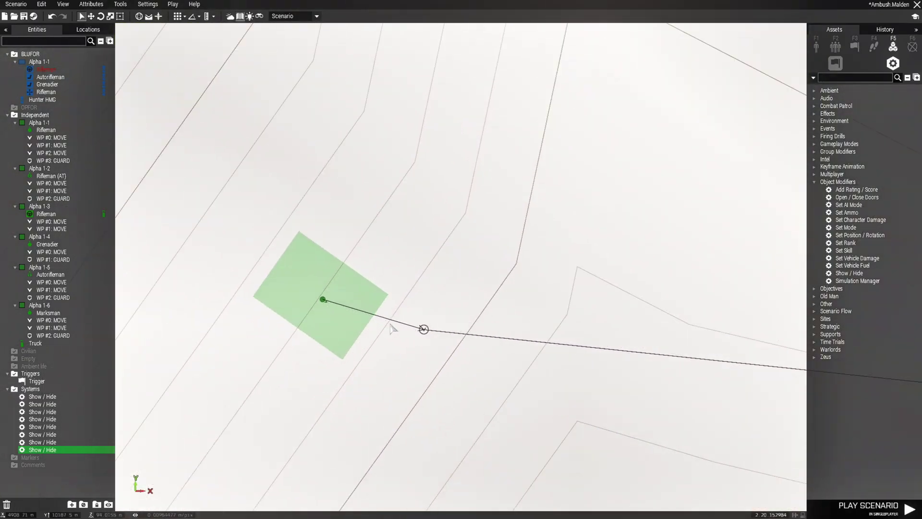
{"action": "key", "text": "ctrl+v"}
{"action": "scroll", "coordinate": [399, 336], "scroll_direction": "up", "scroll_amount": 2}
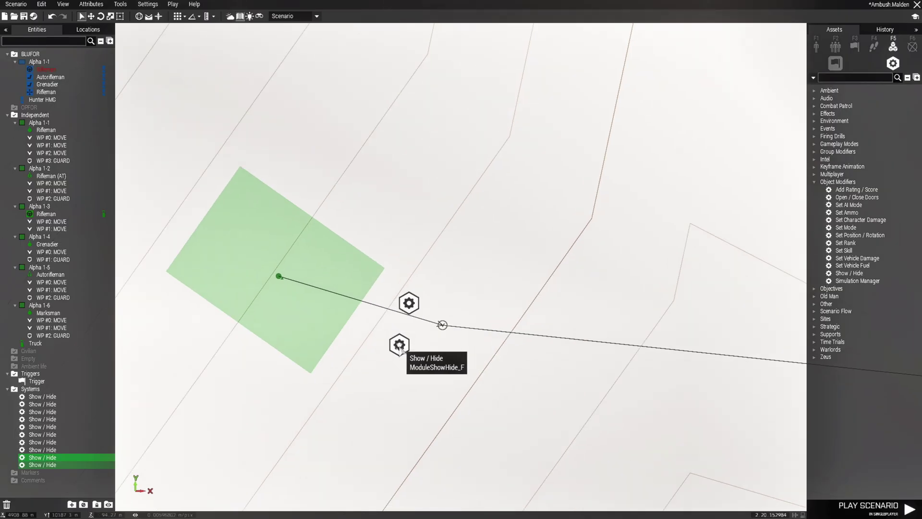
{"action": "double_click", "coordinate": [401, 333]}
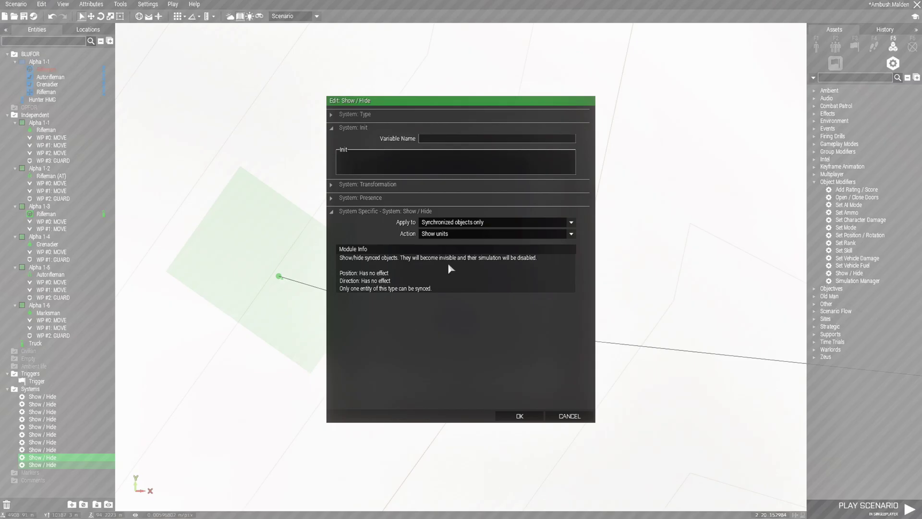
{"action": "left_click", "coordinate": [567, 416]}
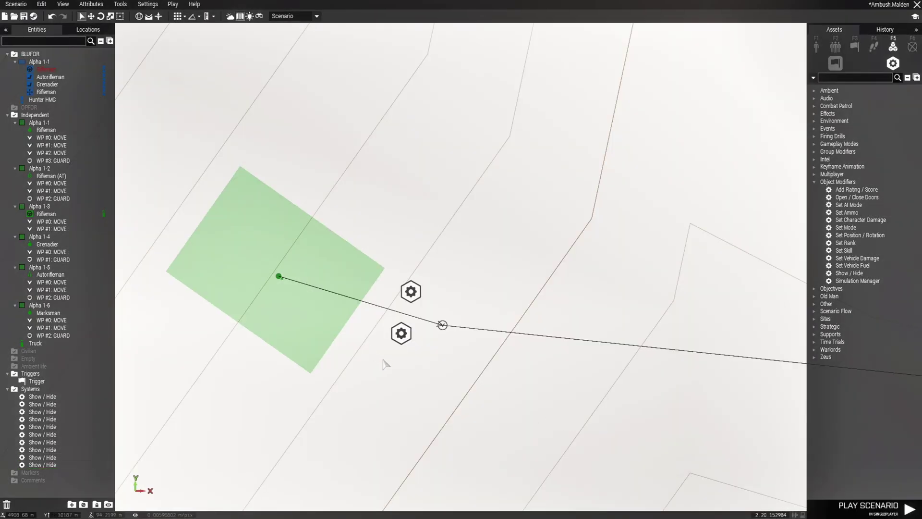
- Sync both new Show / Hide modules to the soldier on the southwest slope
{"action": "right_click", "coordinate": [408, 288]}
{"action": "mouse_move", "coordinate": [482, 293]}
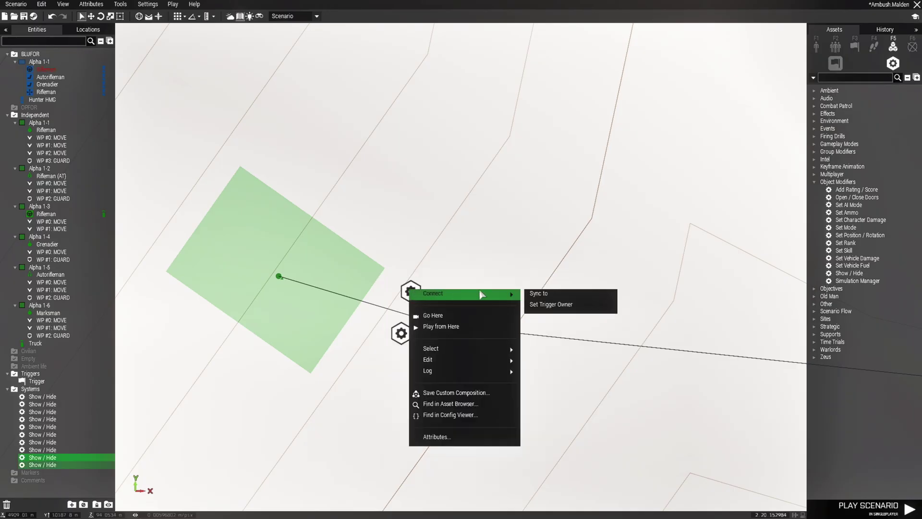
{"action": "left_click", "coordinate": [532, 293]}
{"action": "left_click", "coordinate": [280, 280]}
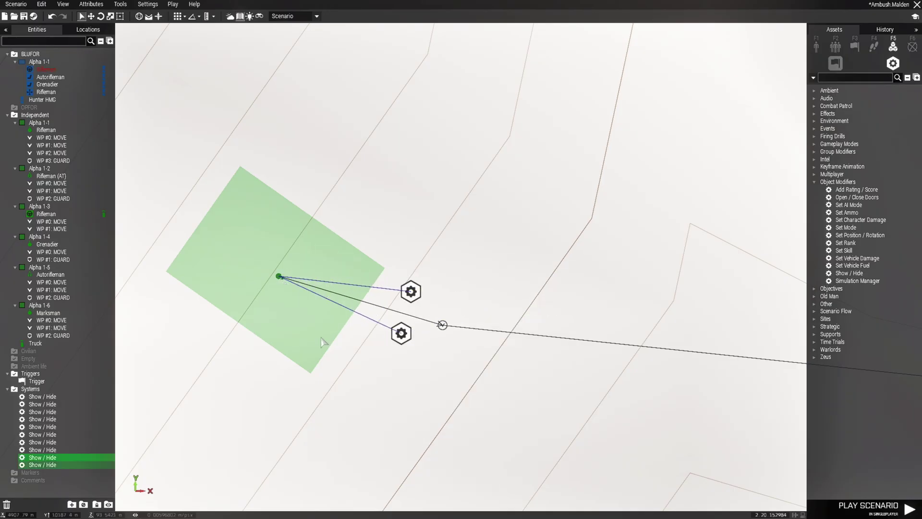
{"action": "left_click", "coordinate": [429, 373]}
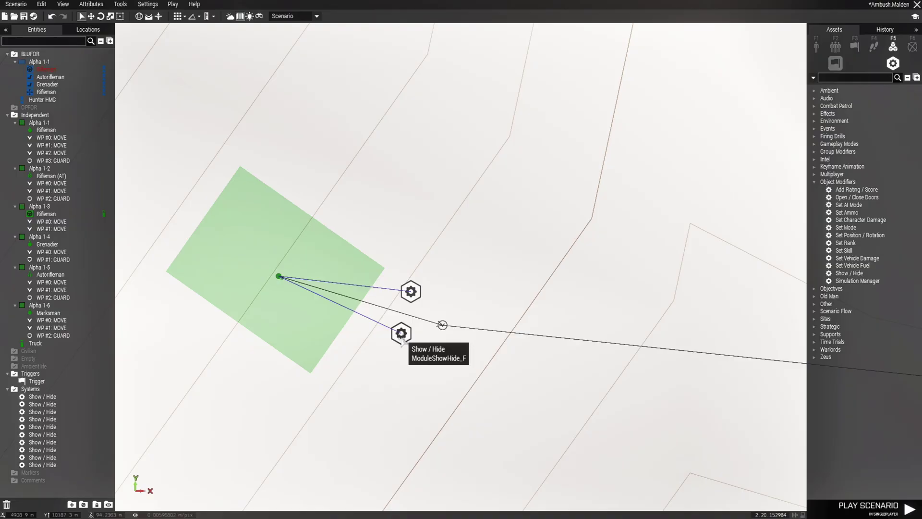
- Sync the southwest soldier's Show units module to the trigger on the road
{"action": "right_click", "coordinate": [401, 337]}
{"action": "mouse_move", "coordinate": [412, 338]}
{"action": "left_click", "coordinate": [523, 341]}
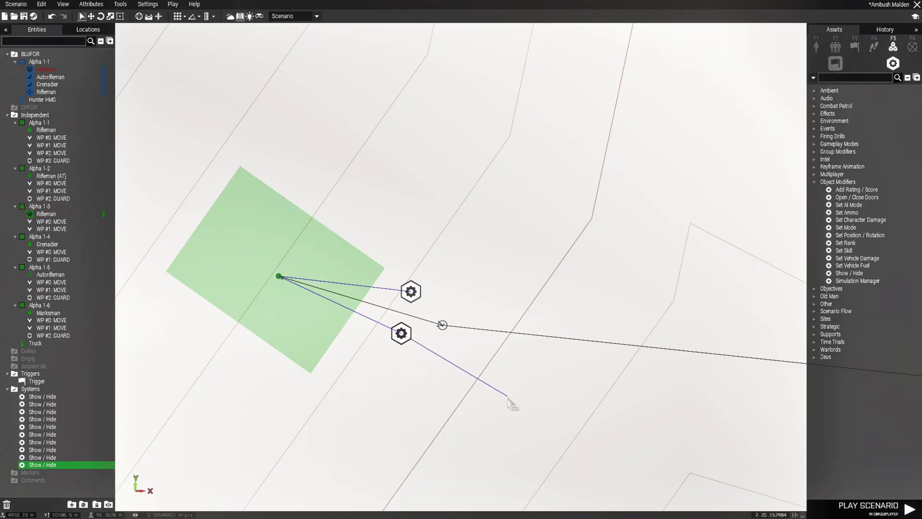
{"action": "scroll", "coordinate": [523, 416], "scroll_direction": "down", "scroll_amount": 8}
{"action": "right_click_drag", "start_coordinate": [706, 258], "coordinate": [266, 464]}
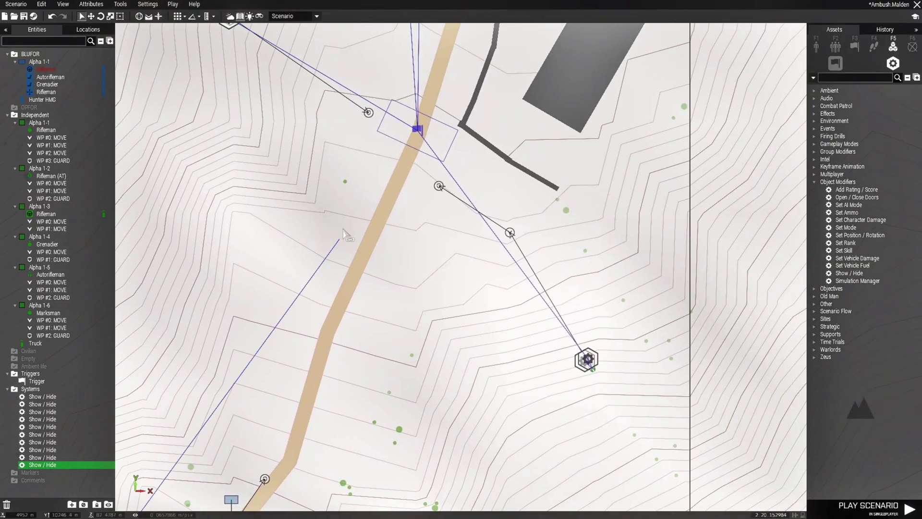
{"action": "left_click", "coordinate": [418, 126]}
- Paste one more pair of Show / Hide modules at the forest edge east of the village and place it beside the soldier's first waypoint
{"action": "scroll", "coordinate": [427, 295], "scroll_direction": "down", "scroll_amount": 3}
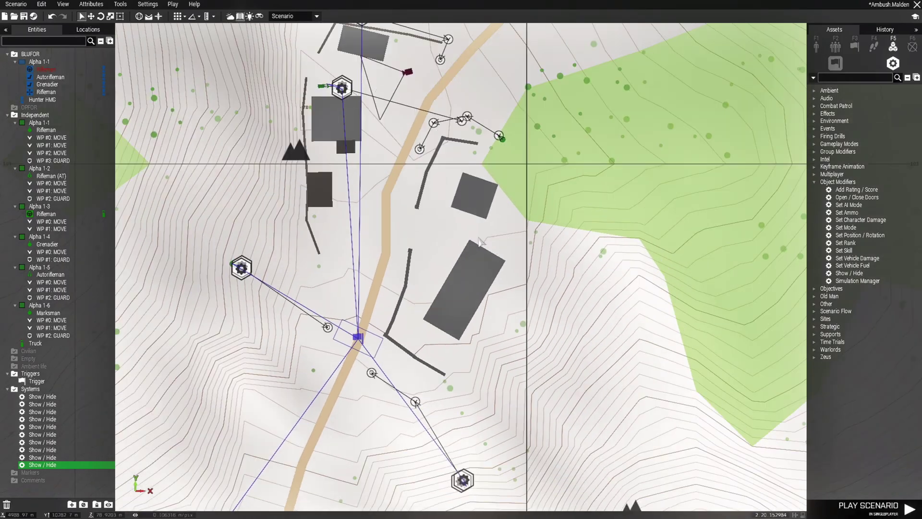
{"action": "scroll", "coordinate": [470, 308], "scroll_direction": "up", "scroll_amount": 6}
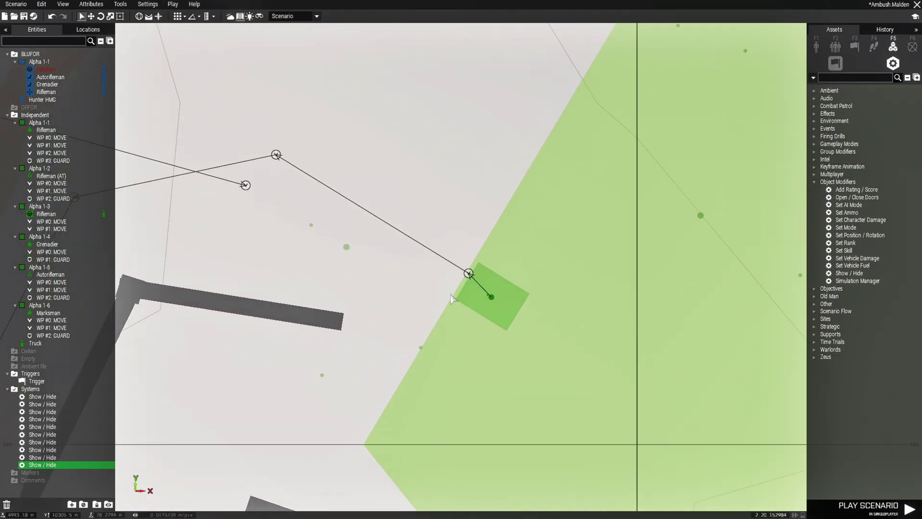
{"action": "key", "text": "ctrl+v"}
{"action": "scroll", "coordinate": [451, 296], "scroll_direction": "up", "scroll_amount": 2}
{"action": "left_click_drag", "start_coordinate": [449, 297], "coordinate": [470, 269]}
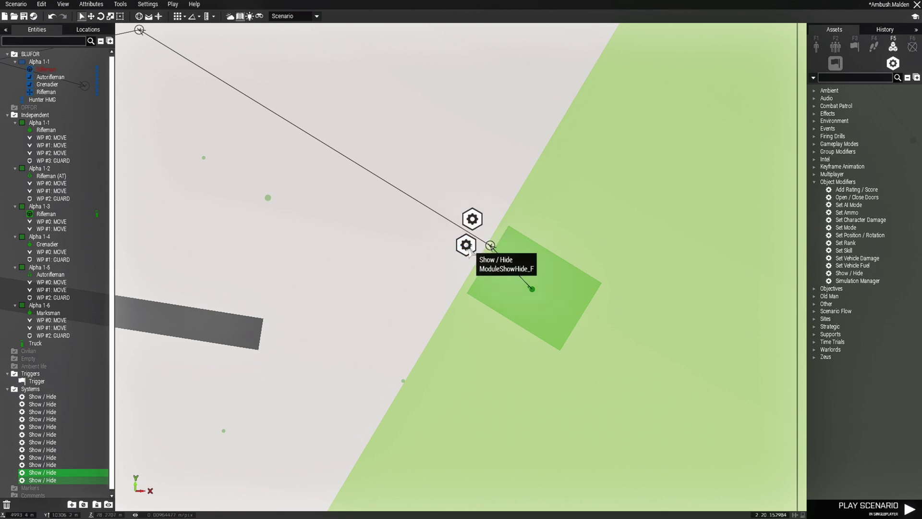
- Sync both Show / Hide modules at the forest edge to the soldier there
{"action": "right_click", "coordinate": [468, 247]}
{"action": "mouse_move", "coordinate": [528, 255]}
{"action": "left_click", "coordinate": [603, 258]}
{"action": "left_click", "coordinate": [534, 293]}
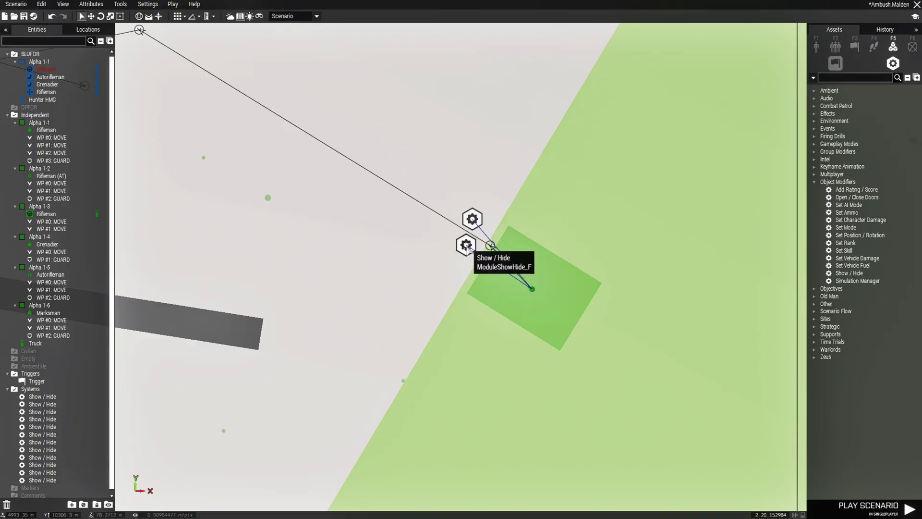
- Check the actions of both modules at the forest edge and sync the Show units one to the trigger on the road
{"action": "double_click", "coordinate": [468, 247]}
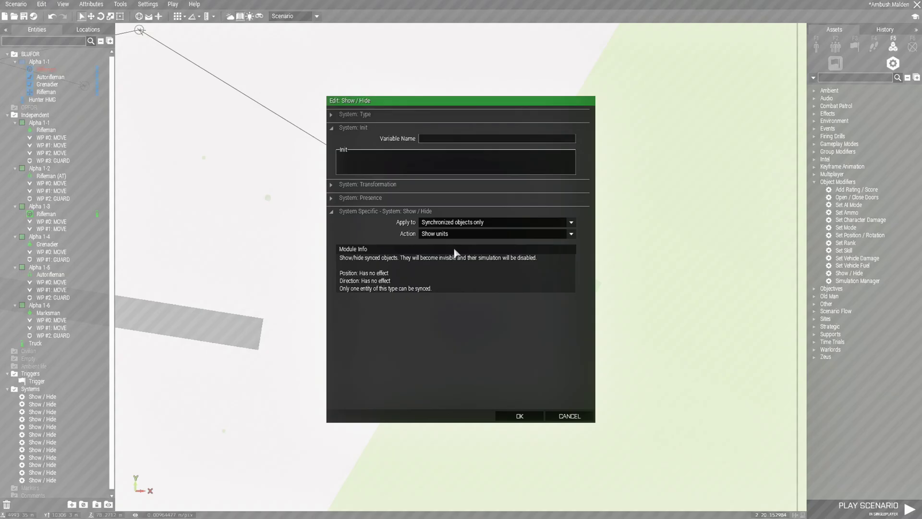
{"action": "left_click", "coordinate": [520, 416]}
{"action": "double_click", "coordinate": [470, 218]}
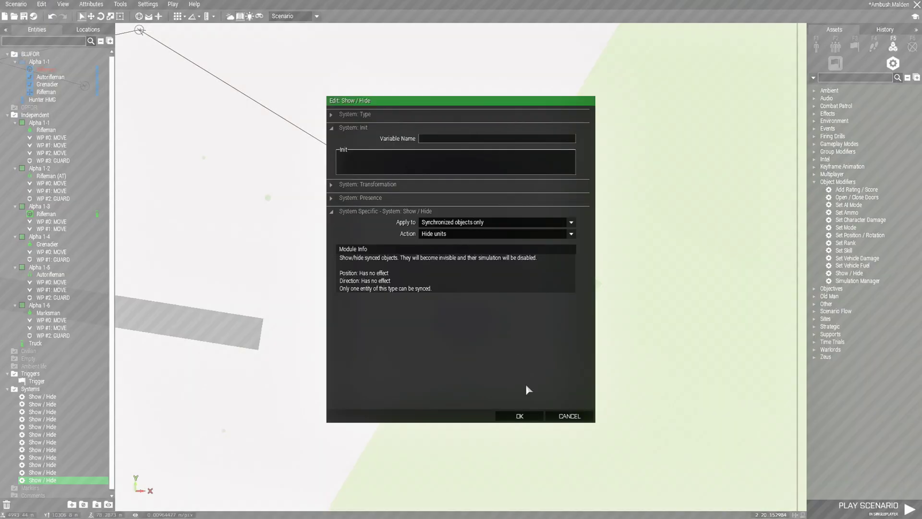
{"action": "left_click", "coordinate": [523, 416]}
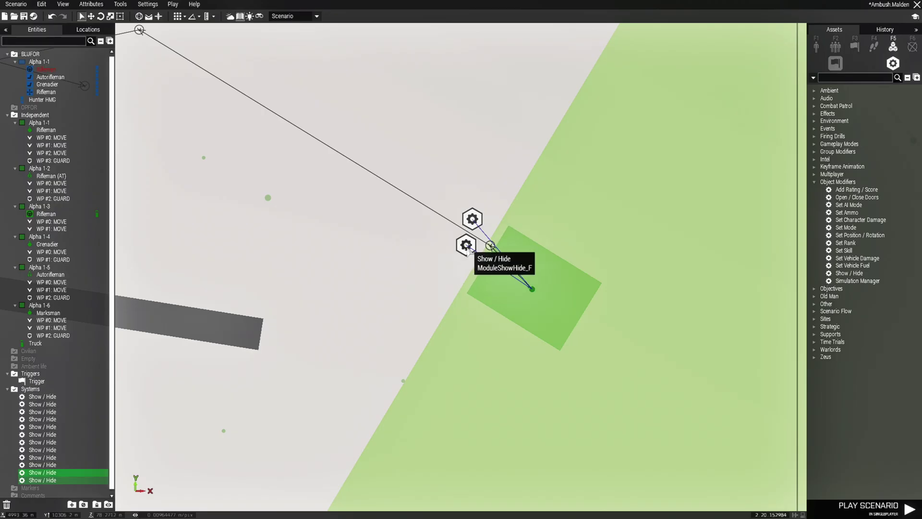
{"action": "right_click", "coordinate": [467, 248]}
{"action": "mouse_move", "coordinate": [548, 252]}
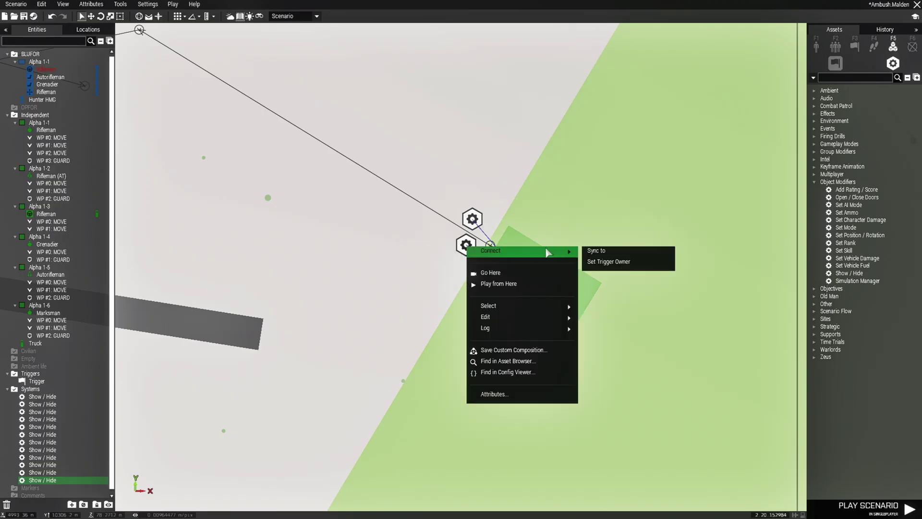
{"action": "left_click", "coordinate": [604, 253]}
{"action": "scroll", "coordinate": [320, 384], "scroll_direction": "down", "scroll_amount": 5}
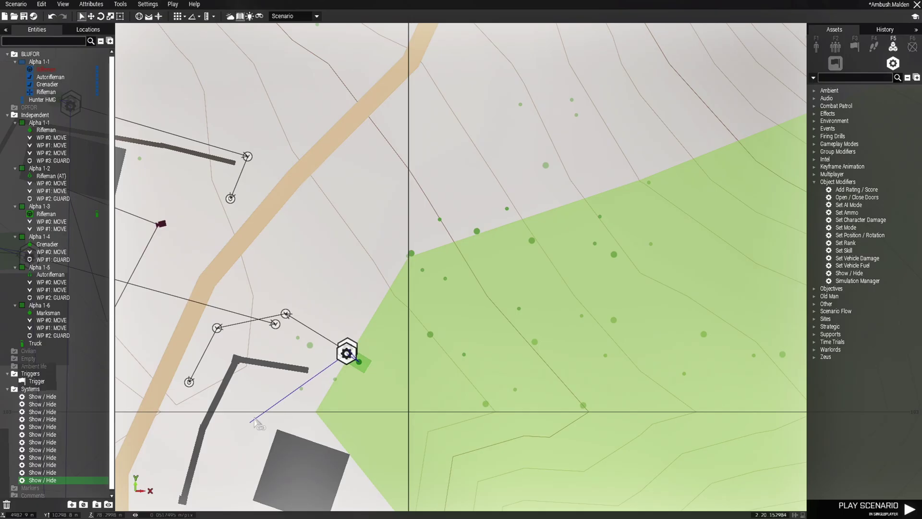
{"action": "right_click_drag", "start_coordinate": [251, 422], "coordinate": [568, 190]}
{"action": "right_click_drag", "start_coordinate": [478, 336], "coordinate": [491, 160]}
{"action": "scroll", "coordinate": [412, 338], "scroll_direction": "up", "scroll_amount": 3}
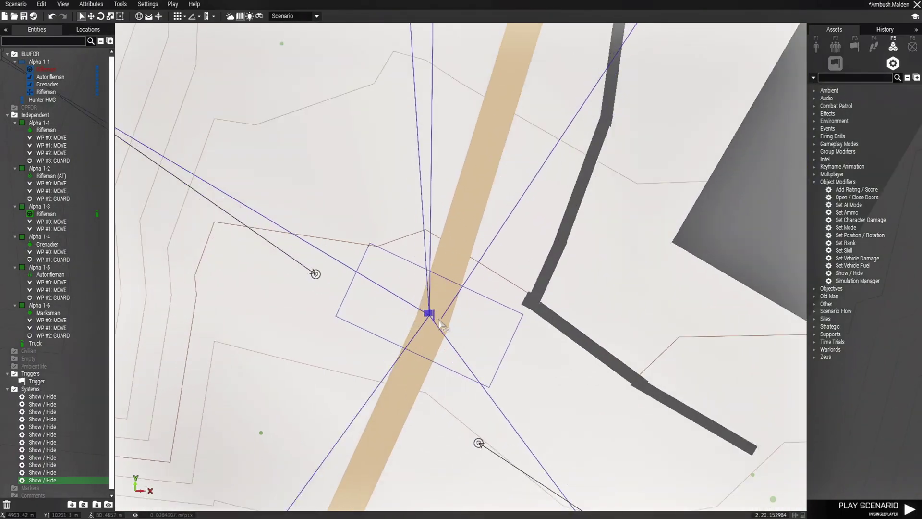
- Switch from the map back to the 3D view and save the scenario
{"action": "scroll", "coordinate": [434, 316], "scroll_direction": "down", "scroll_amount": 5}
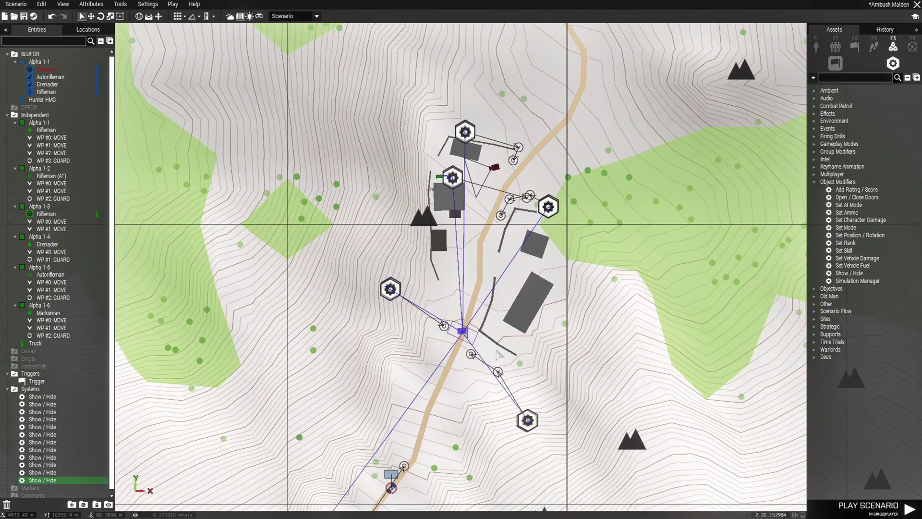
{"action": "key", "text": "m"}
{"action": "key", "text": "ctrl+s"}
- Look over the village, the road and the Show / Hide modules around the buildings in the 3D view
{"action": "scroll", "coordinate": [451, 425], "scroll_direction": "down", "scroll_amount": 3}
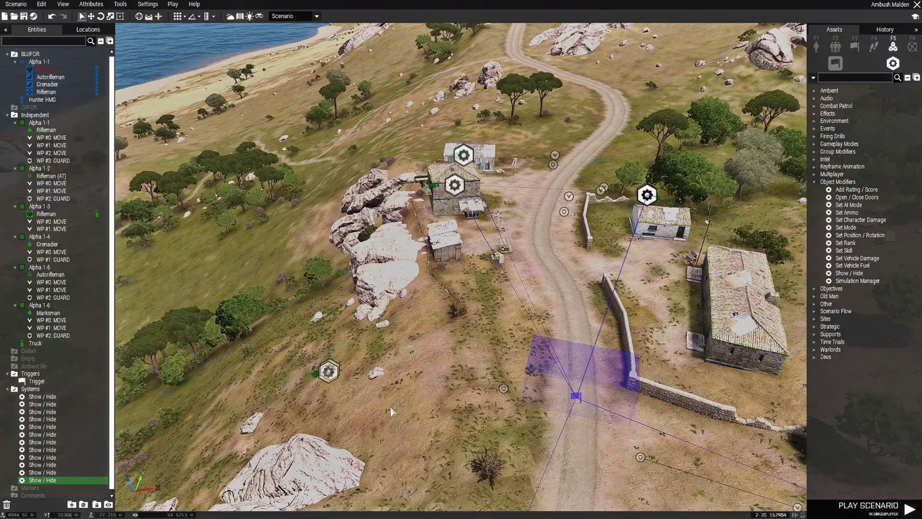
{"action": "right_click_drag", "start_coordinate": [403, 409], "coordinate": [390, 395]}
{"action": "key", "text": "s"}
{"action": "key", "text": "w"}
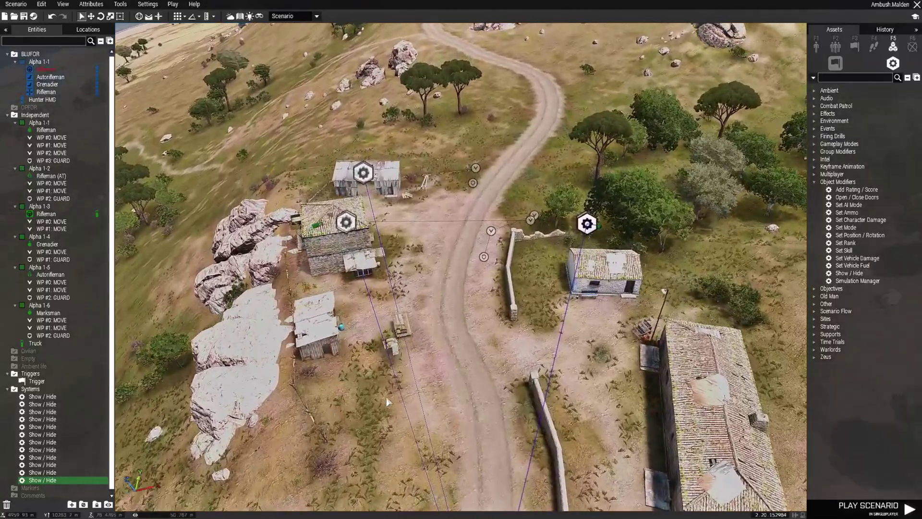
{"action": "key", "text": "s"}
{"action": "right_click_drag", "start_coordinate": [386, 400], "coordinate": [373, 376]}
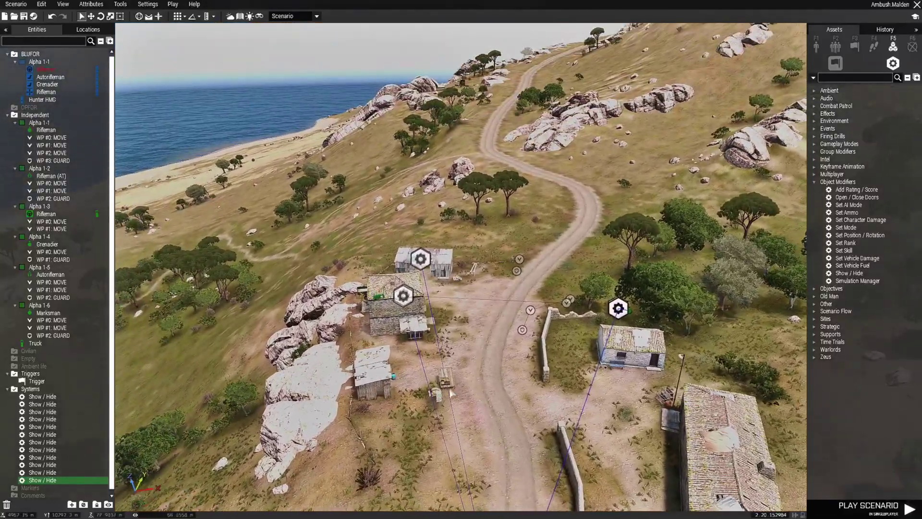
{"action": "scroll", "coordinate": [452, 392], "scroll_direction": "up", "scroll_amount": 3}
{"action": "scroll", "coordinate": [453, 396], "scroll_direction": "up", "scroll_amount": 1}
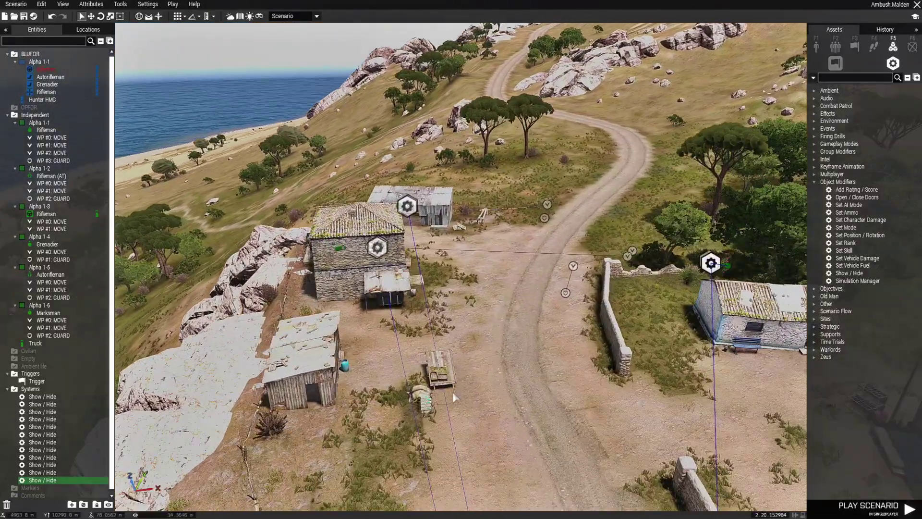
{"action": "key", "text": "w"}
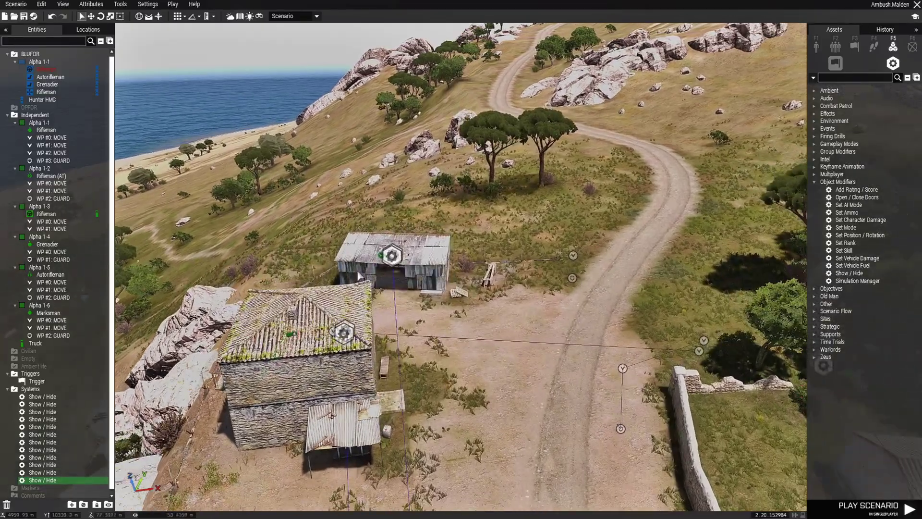
{"action": "key", "text": "s"}
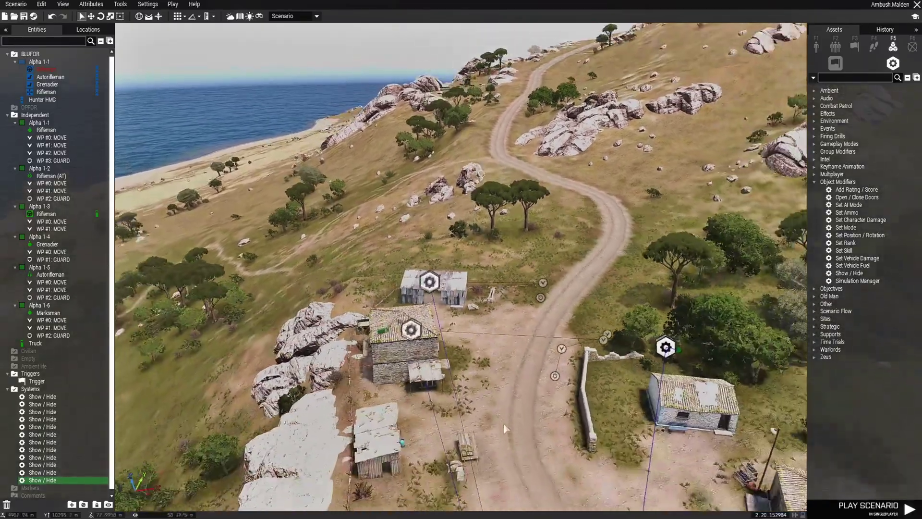
- Check the route from the village buildings through the road trigger back to the Hunter HMG in the 3D view
{"action": "key", "text": "s"}
{"action": "key", "text": "d"}
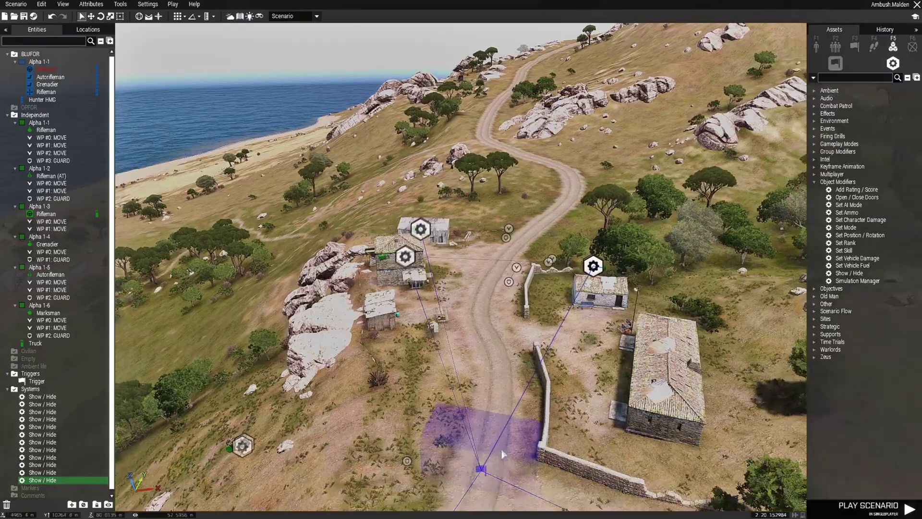
{"action": "key", "text": "w"}
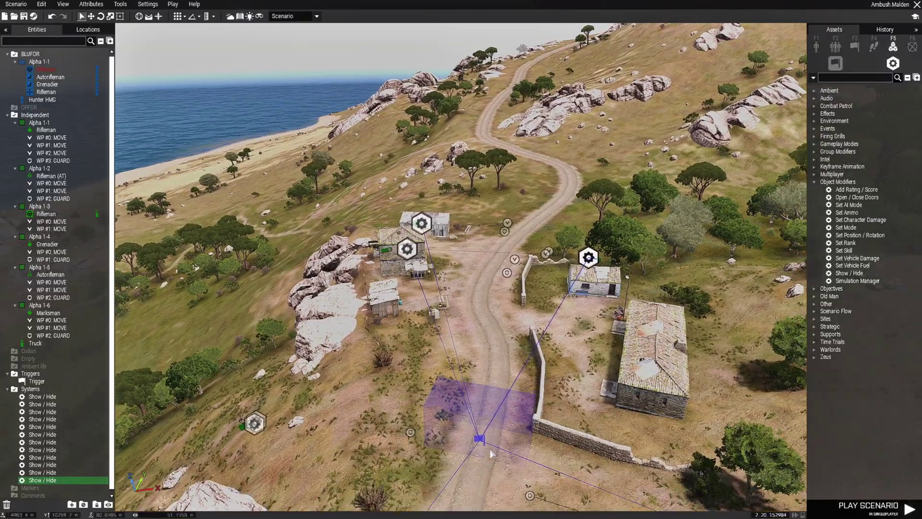
{"action": "key", "text": "s"}
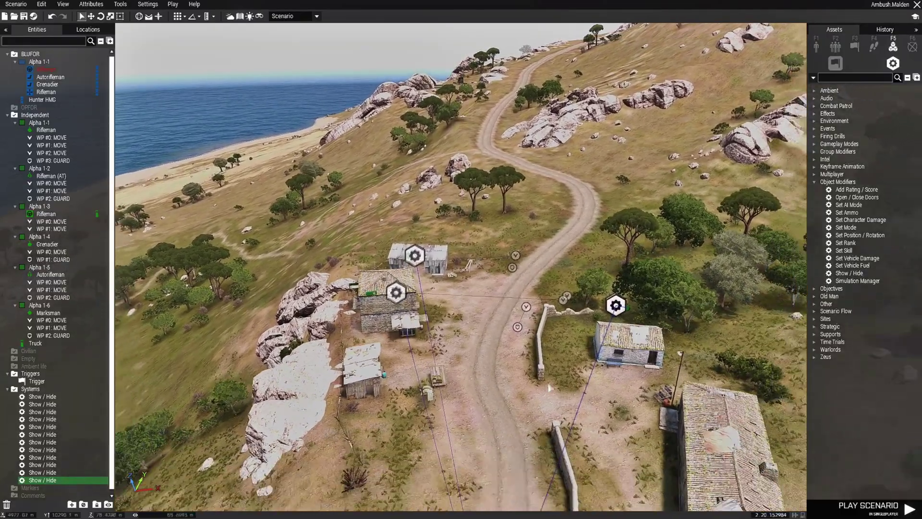
{"action": "key", "text": "a"}
{"action": "key", "text": "s"}
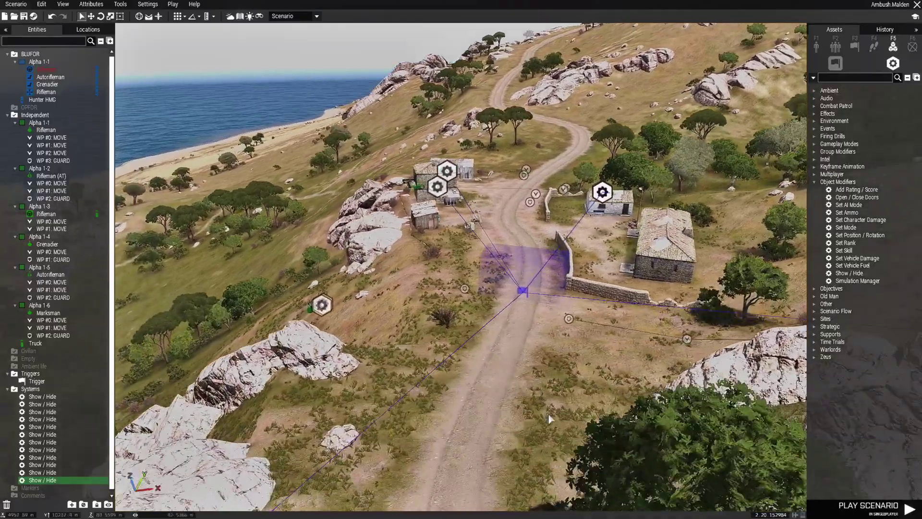
{"action": "key", "text": "s"}
{"action": "key", "text": "a"}
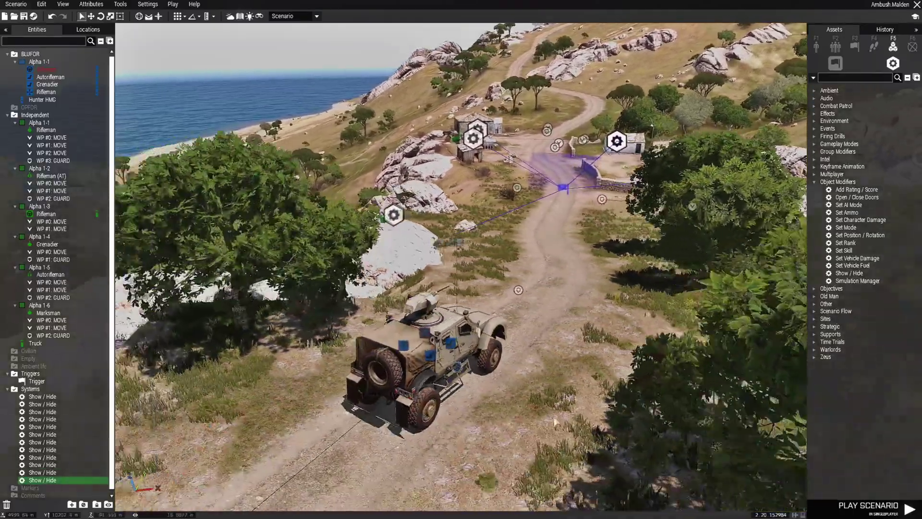
{"action": "key", "text": "w"}
{"action": "right_click_drag", "start_coordinate": [607, 436], "coordinate": [644, 446]}
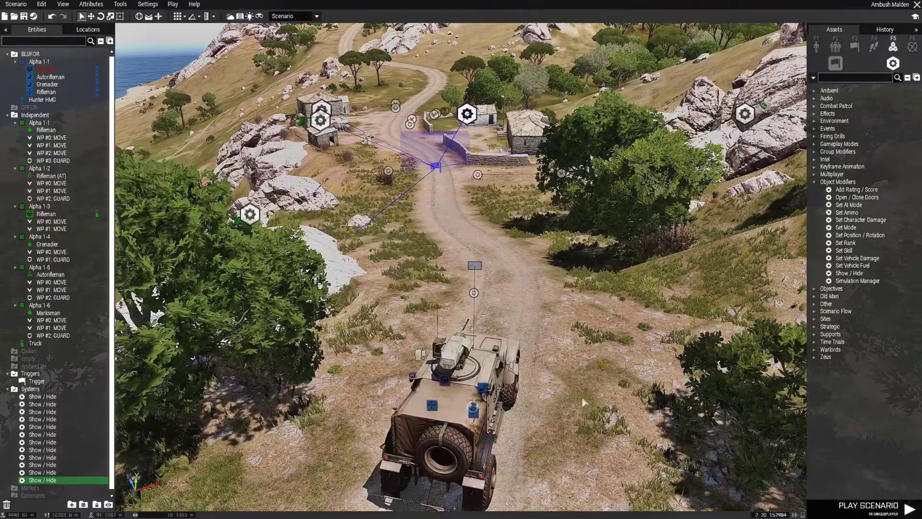
- Play the scenario and drive the Hunter HMG down the road into the trigger area, stopping beside the stone wall in the village
{"action": "left_click", "coordinate": [823, 505]}
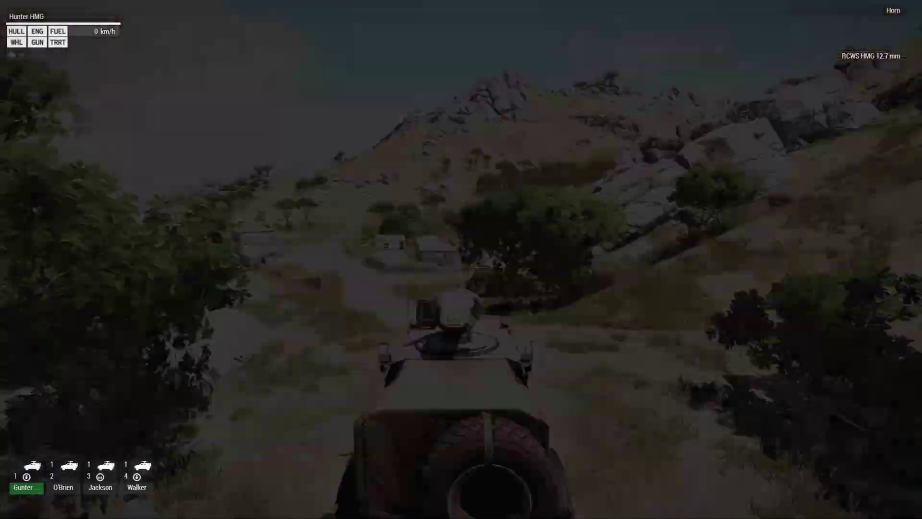
{"action": "key", "text": "w"}
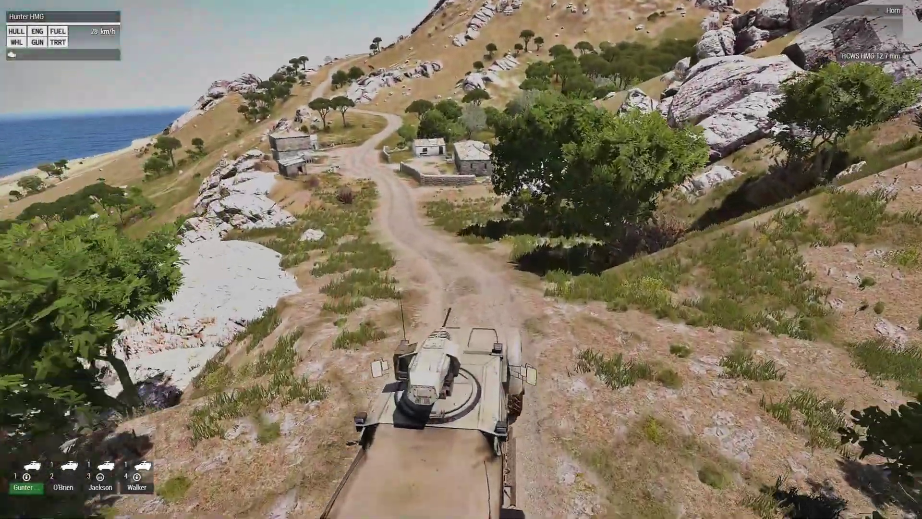
{"action": "key", "text": "w"}
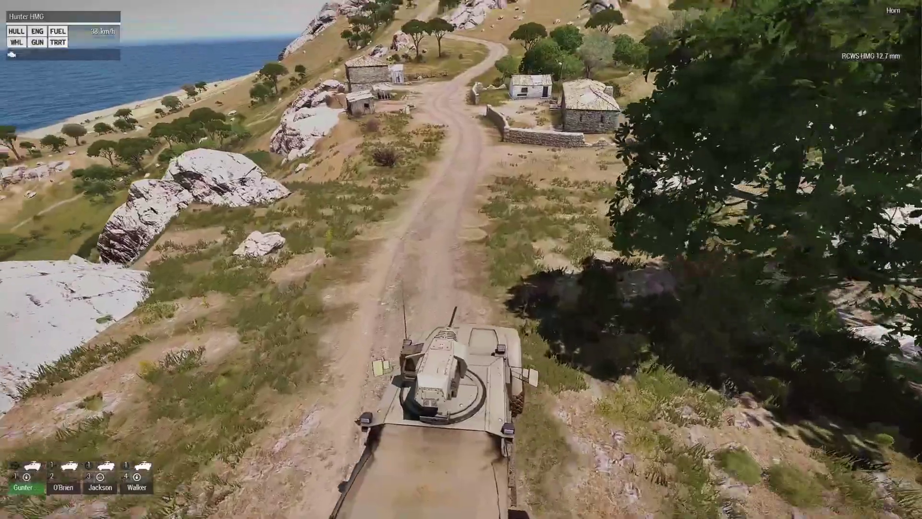
{"action": "key", "text": "w"}
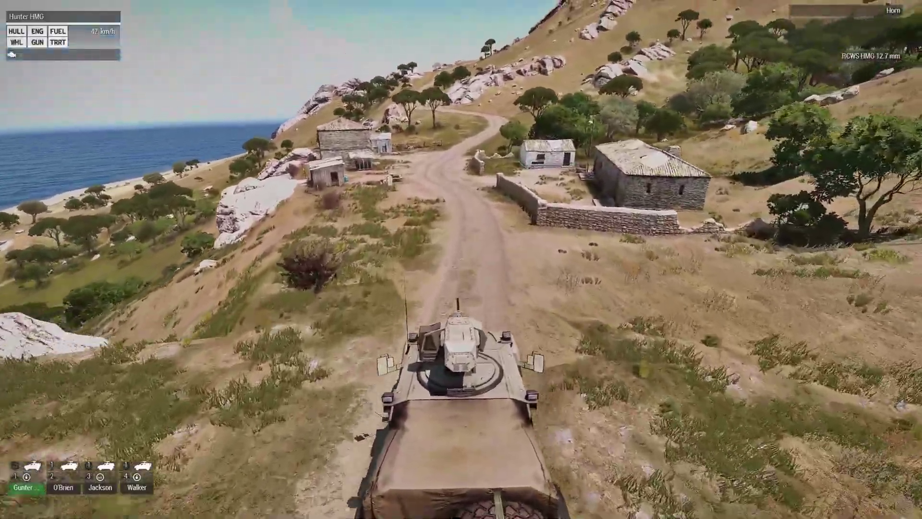
{"action": "key", "text": "s"}
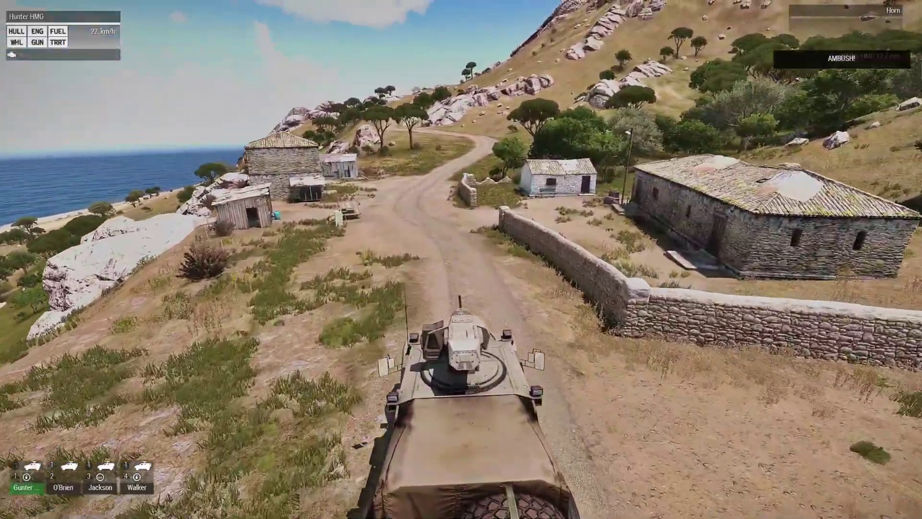
{"action": "key", "text": "a"}
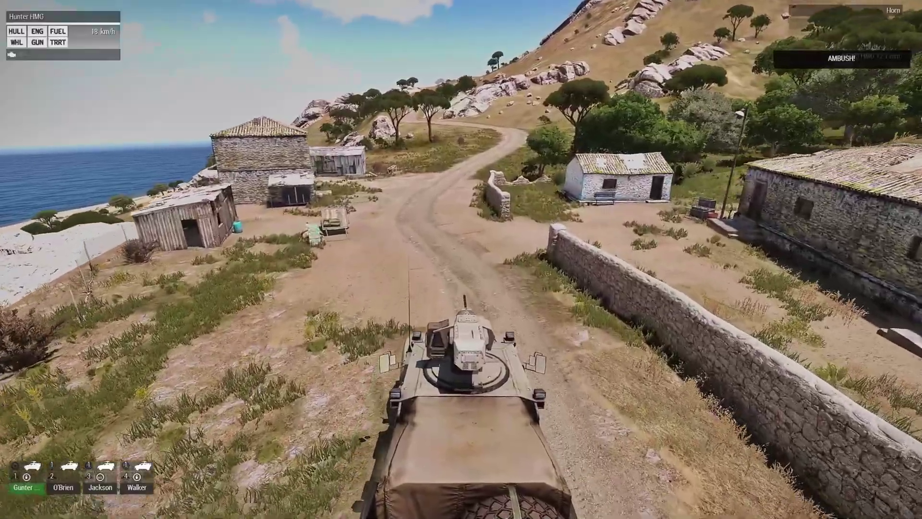
{"action": "key", "text": "s"}
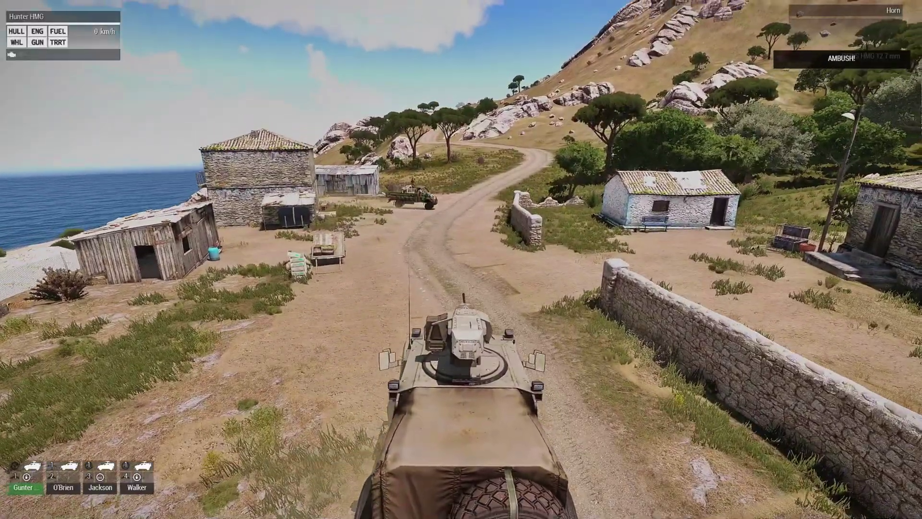
{"action": "key", "text": "s"}
- Watch the ambush with the free spectator camera, following the truck and the Independent soldiers around the Hunter HMG
{"action": "key", "text": "q"}
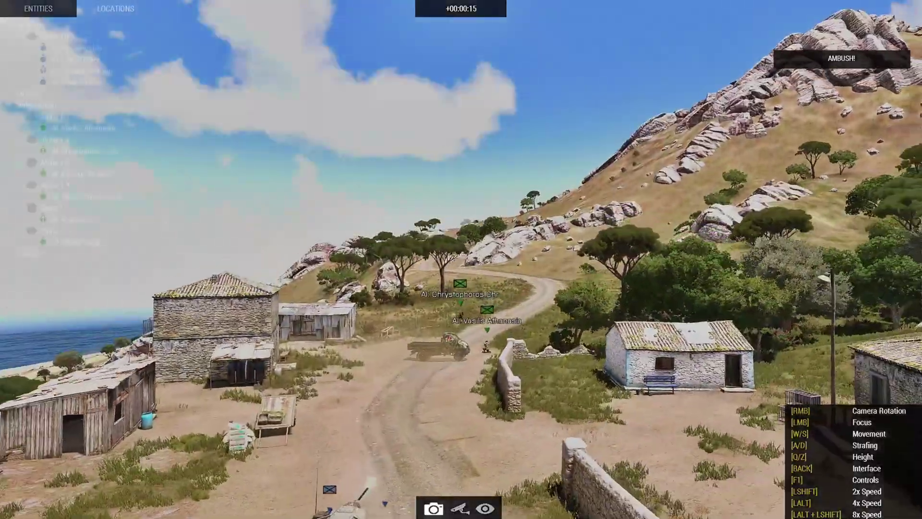
{"action": "key", "text": "d"}
{"action": "right_click_drag", "start_coordinate": [461, 259], "coordinate": [216, 464]}
{"action": "key", "text": "s"}
{"action": "key", "text": "d"}
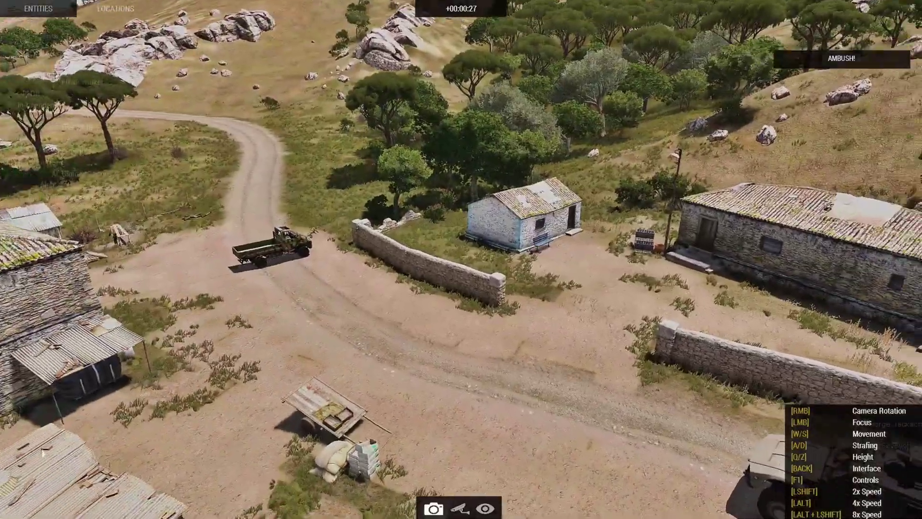
{"action": "right_click_drag", "start_coordinate": [42, 452], "coordinate": [243, 435]}
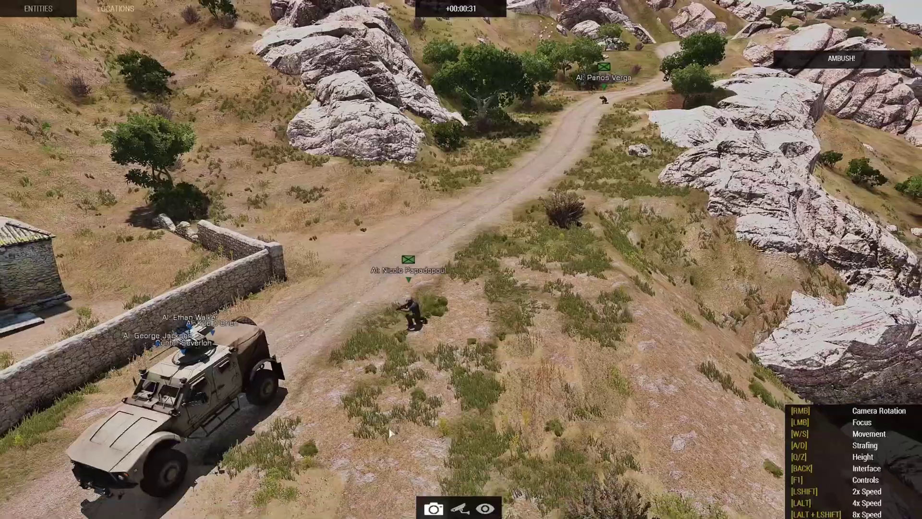
{"action": "right_click_drag", "start_coordinate": [406, 434], "coordinate": [415, 406]}
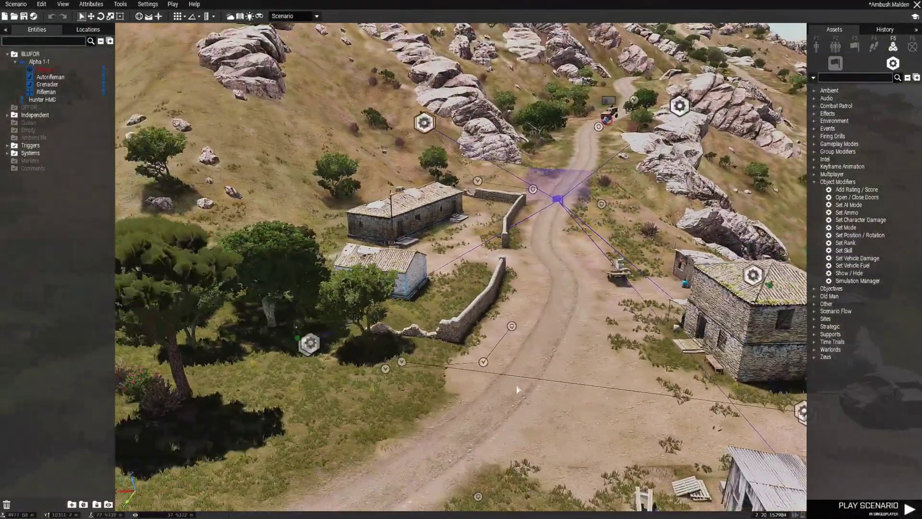
- Examine the truck beside the two-storey stone house and the waypoints across the village road in the editor
{"action": "right_click_drag", "start_coordinate": [517, 390], "coordinate": [552, 395]}
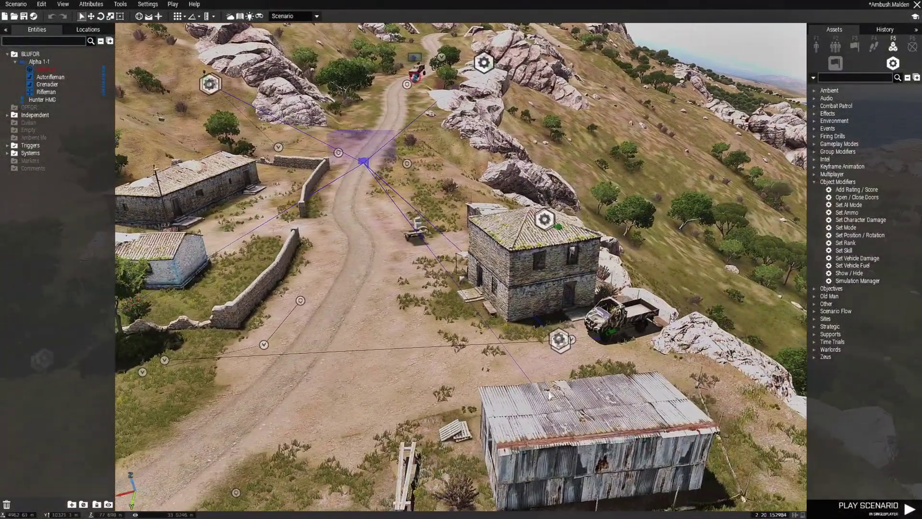
{"action": "right_click_drag", "start_coordinate": [551, 394], "coordinate": [570, 357]}
{"action": "scroll", "coordinate": [571, 357], "scroll_direction": "up", "scroll_amount": 3}
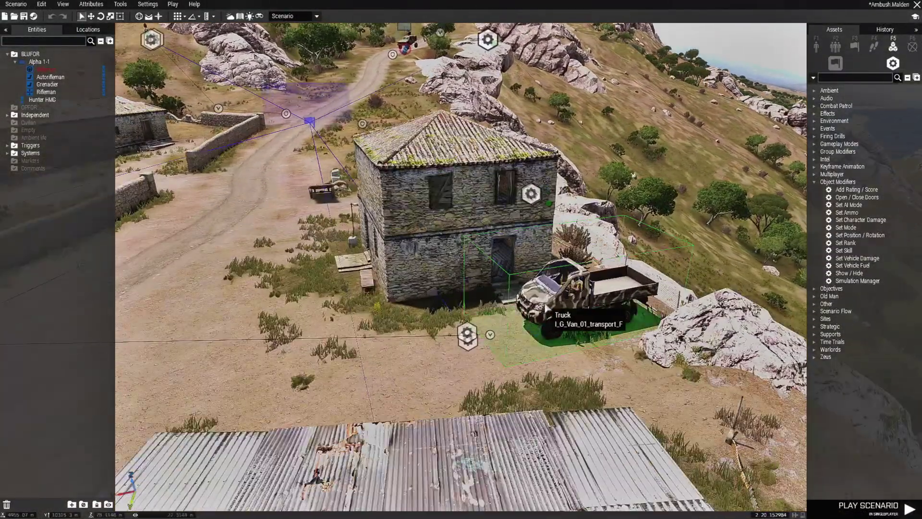
{"action": "key", "text": "a"}
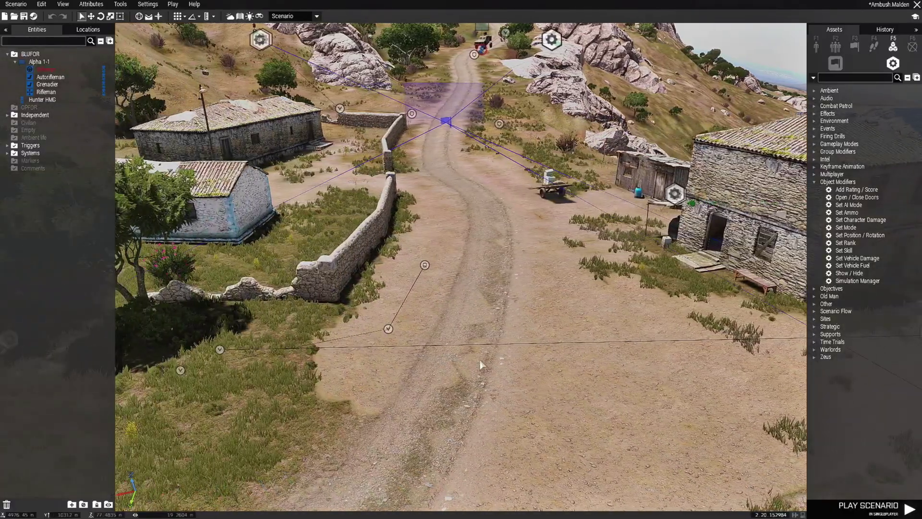
{"action": "key", "text": "d"}
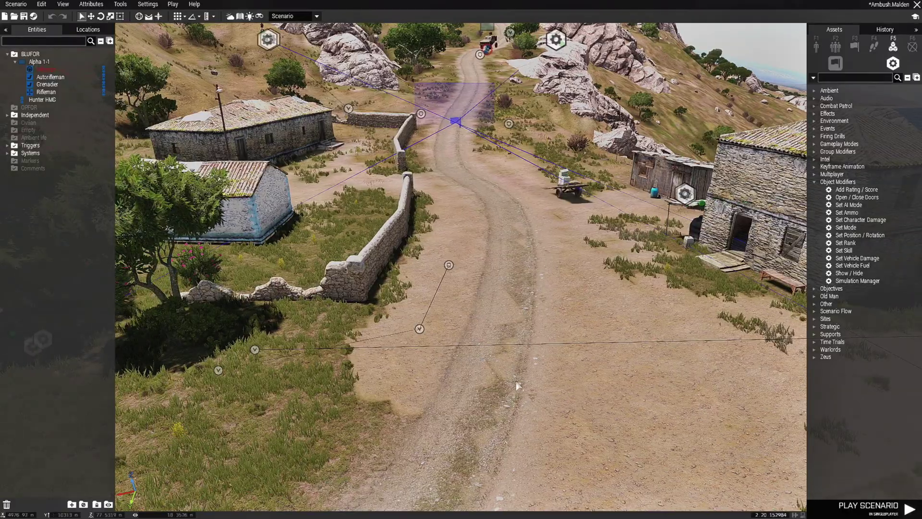
- Look over the road trigger, the Show / Hide modules on both slopes and the approach road around the Hunter HMG
{"action": "right_click_drag", "start_coordinate": [518, 385], "coordinate": [600, 388]}
{"action": "key", "text": "s"}
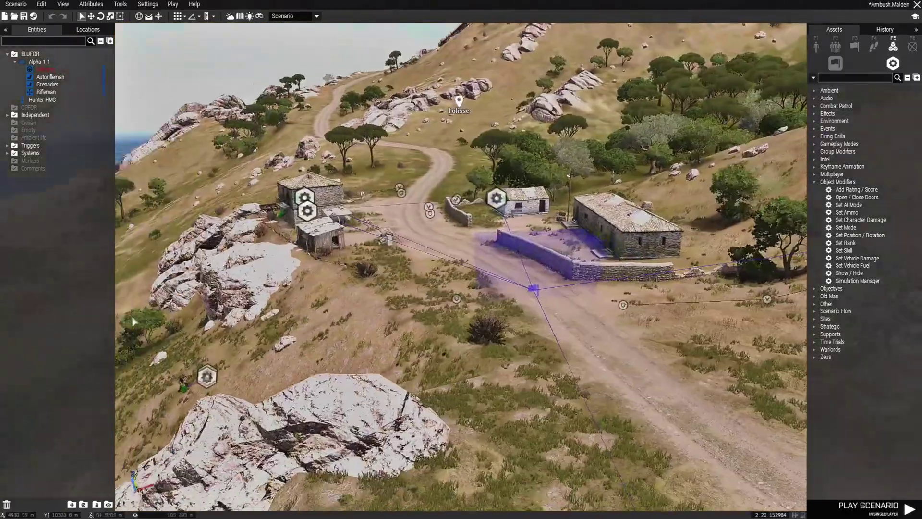
{"action": "key", "text": "d"}
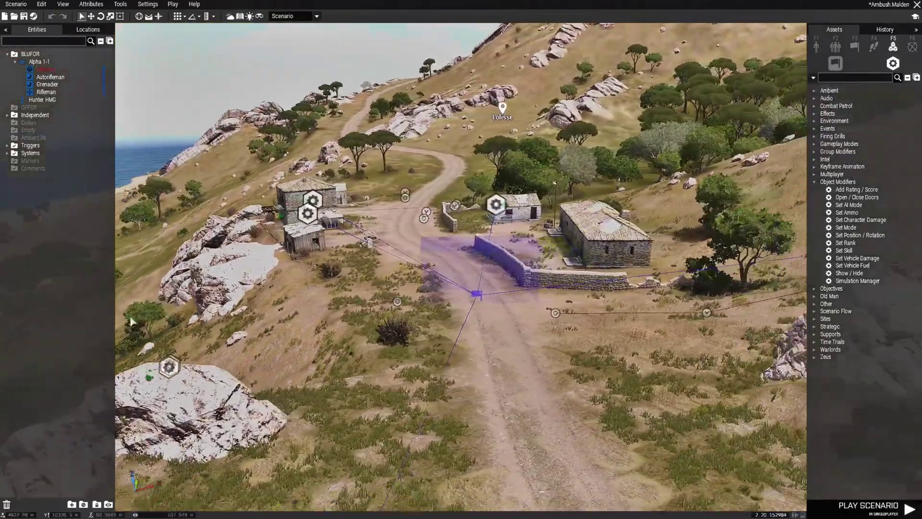
{"action": "key", "text": "s"}
{"action": "key", "text": "d"}
{"action": "right_click_drag", "start_coordinate": [447, 288], "coordinate": [423, 334]}
{"action": "key", "text": "s"}
{"action": "key", "text": "a"}
{"action": "key", "text": "w"}
{"action": "key", "text": "s"}
{"action": "key", "text": "s"}
{"action": "key", "text": "a"}
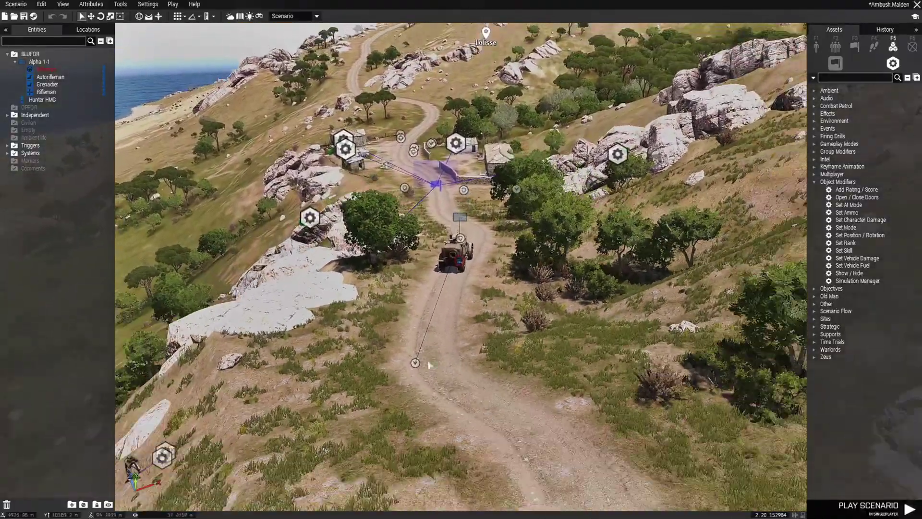
{"action": "key", "text": "w"}
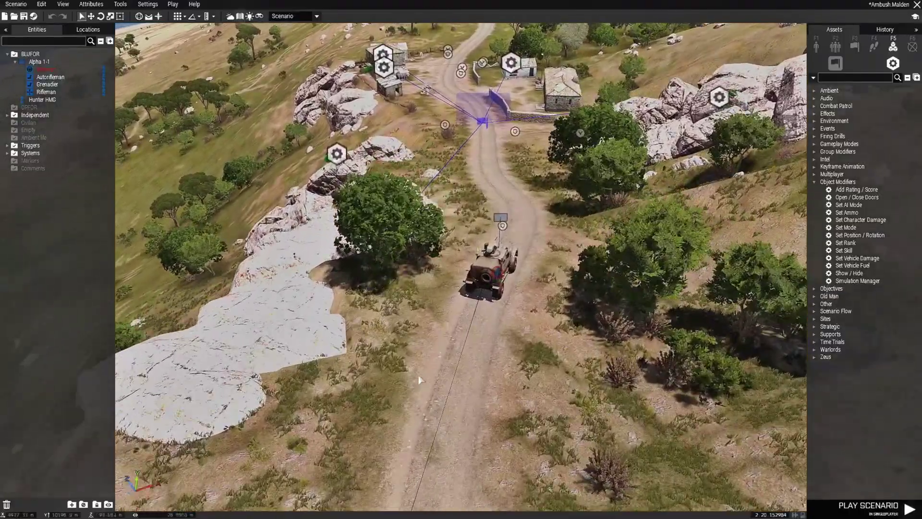
{"action": "key", "text": "w"}
{"action": "right_click_drag", "start_coordinate": [419, 376], "coordinate": [424, 374]}
{"action": "right_click_drag", "start_coordinate": [424, 374], "coordinate": [430, 364]}
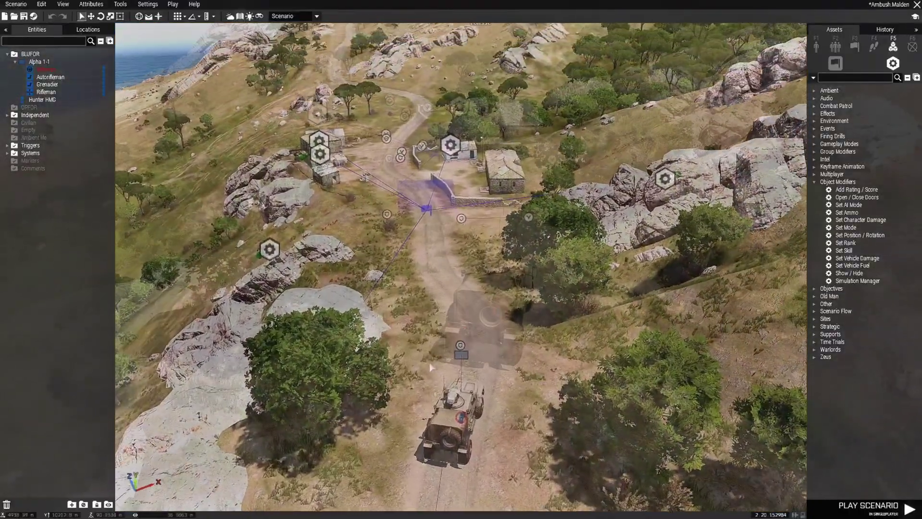
{"action": "key", "text": "d"}
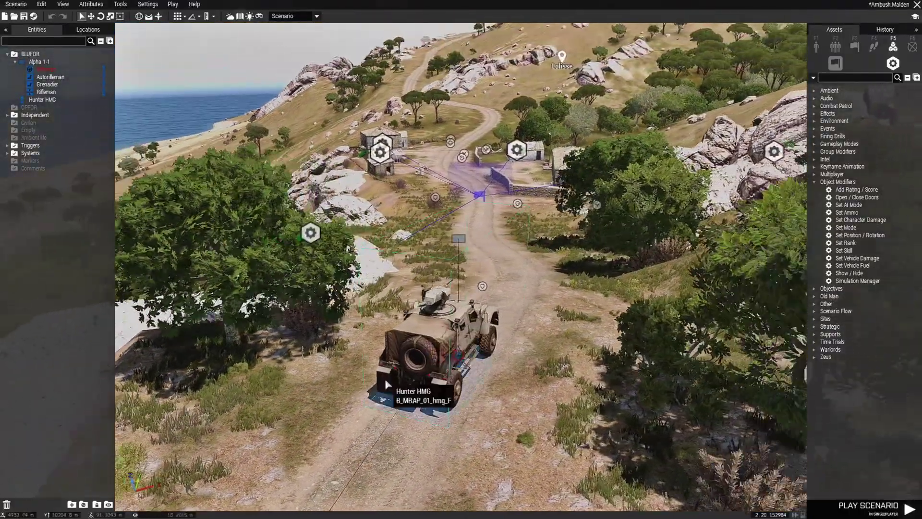